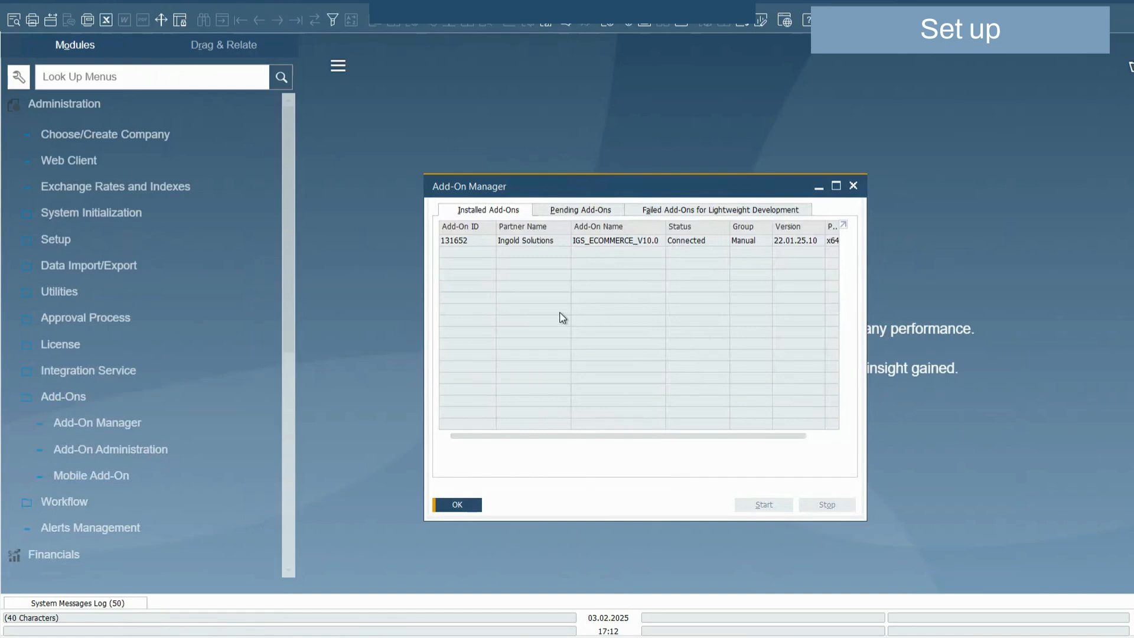
Select the IGS_ECOMMERCE_V10.0 add-on, confirming it is installed with status Connected
left_click(638, 242)
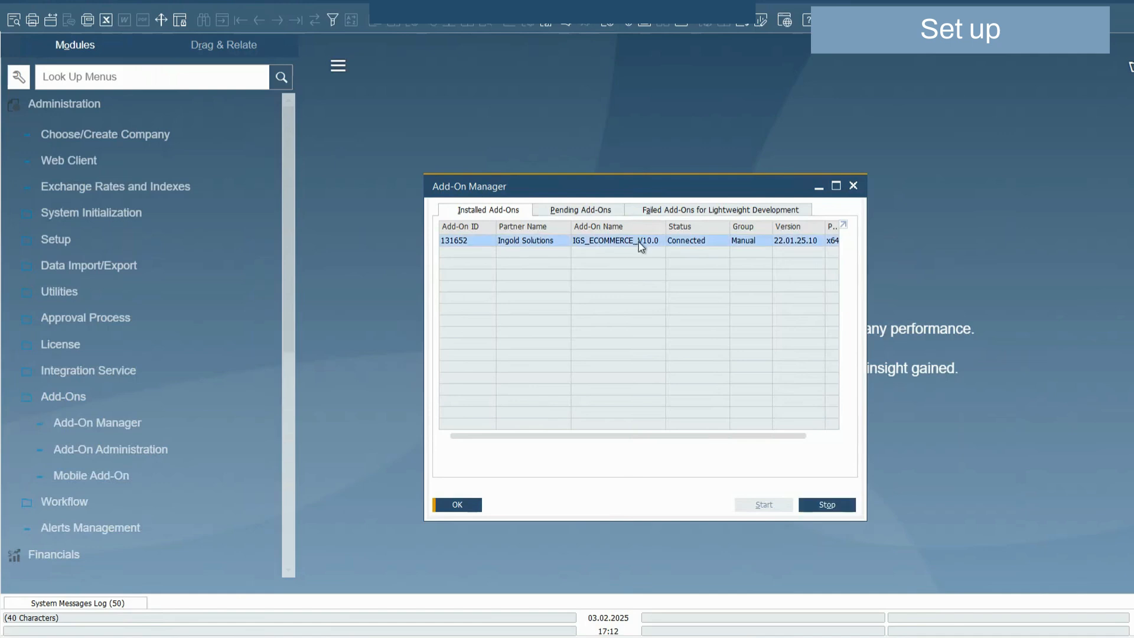
Close the Add-On Manager, expand Setup > E-Commerce WebShop Connector and select E-Commerce Master
left_click(445, 505)
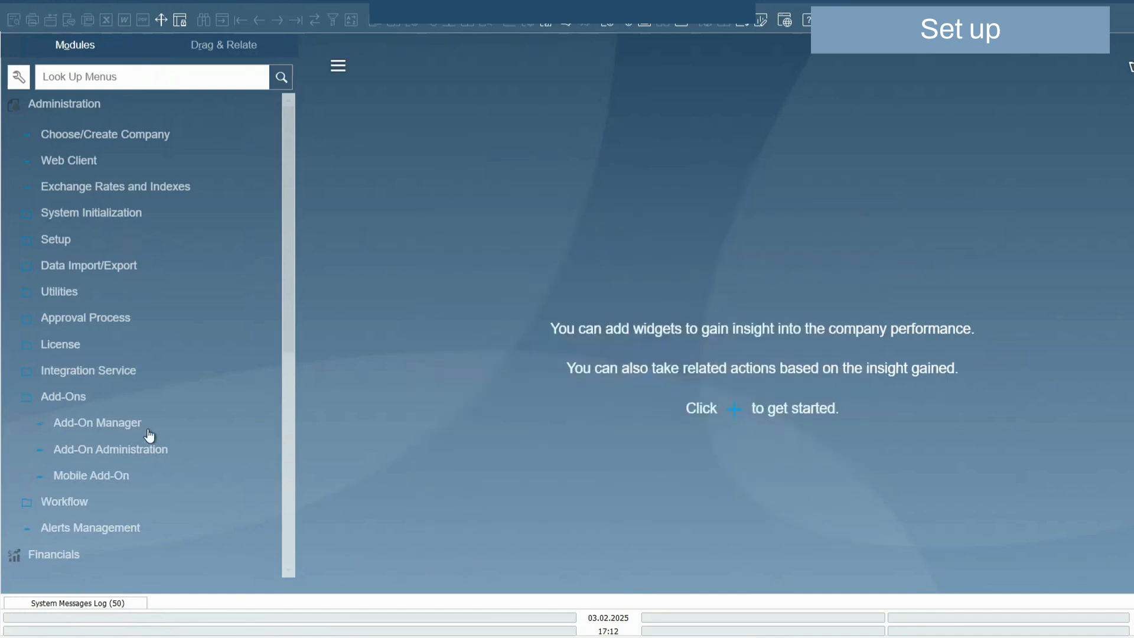
left_click(97, 400)
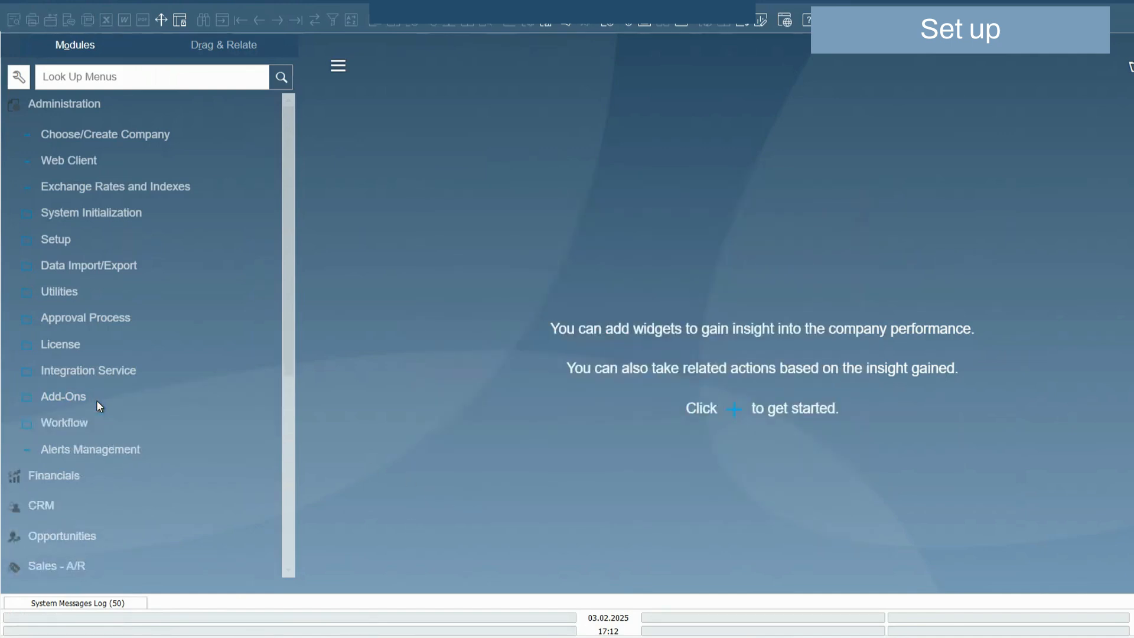
left_click(76, 240)
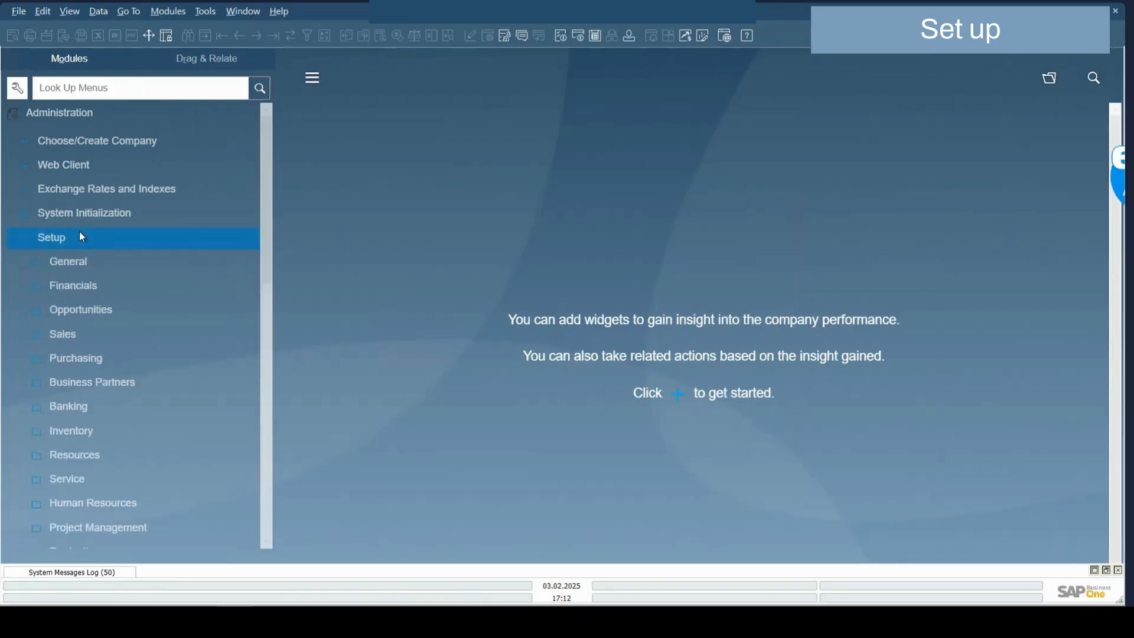
scroll(105, 327, "down", 2)
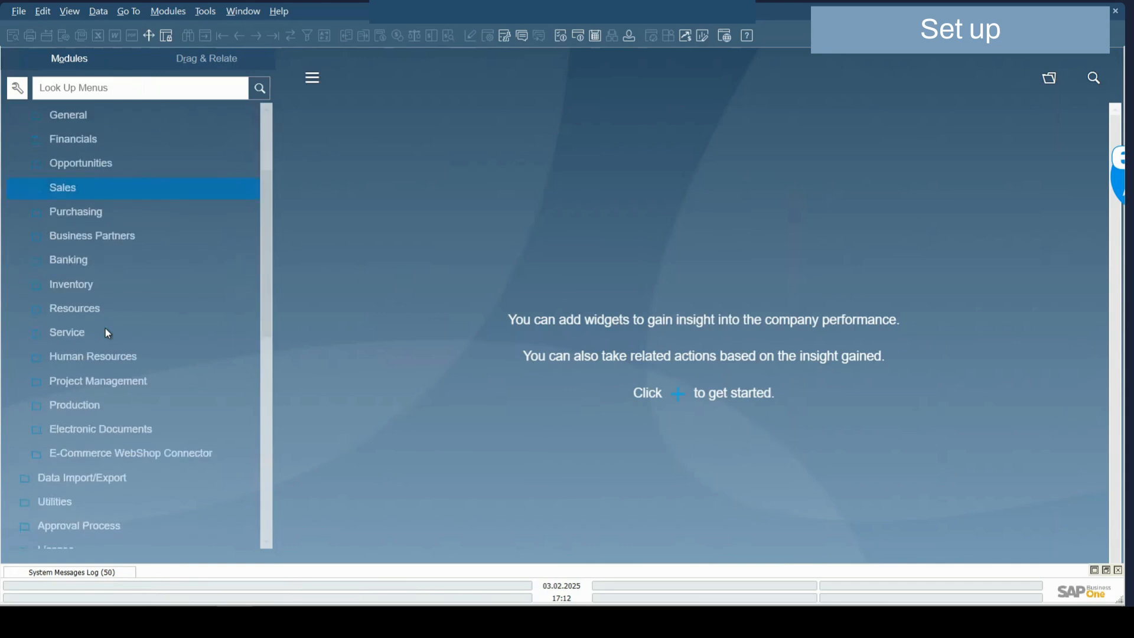
scroll(105, 328, "up", 2)
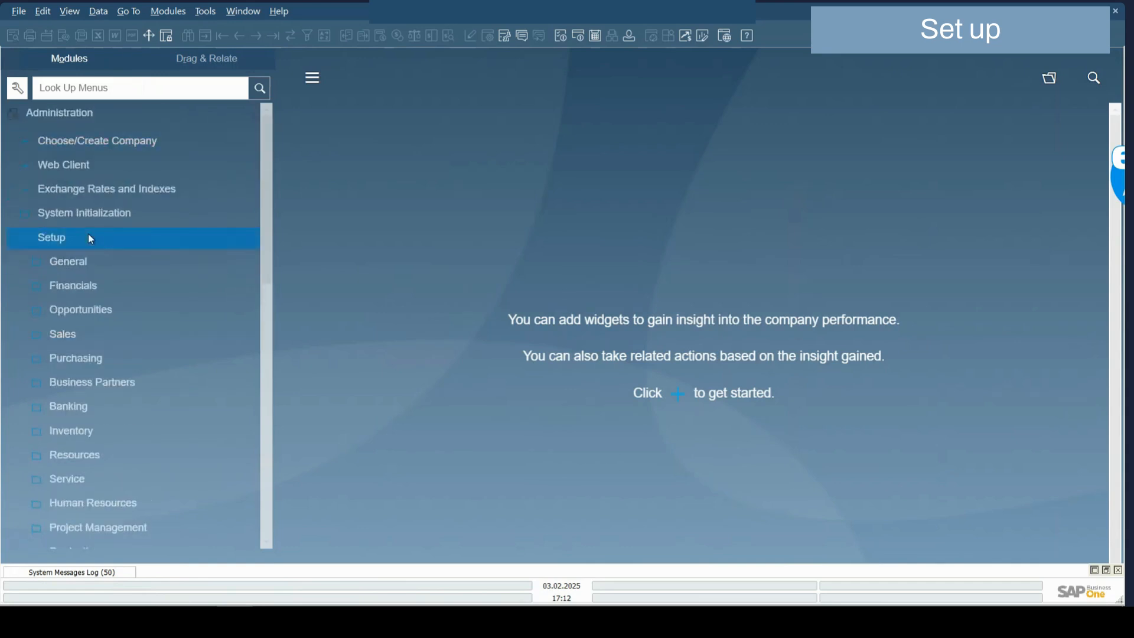
scroll(166, 313, "down", 2)
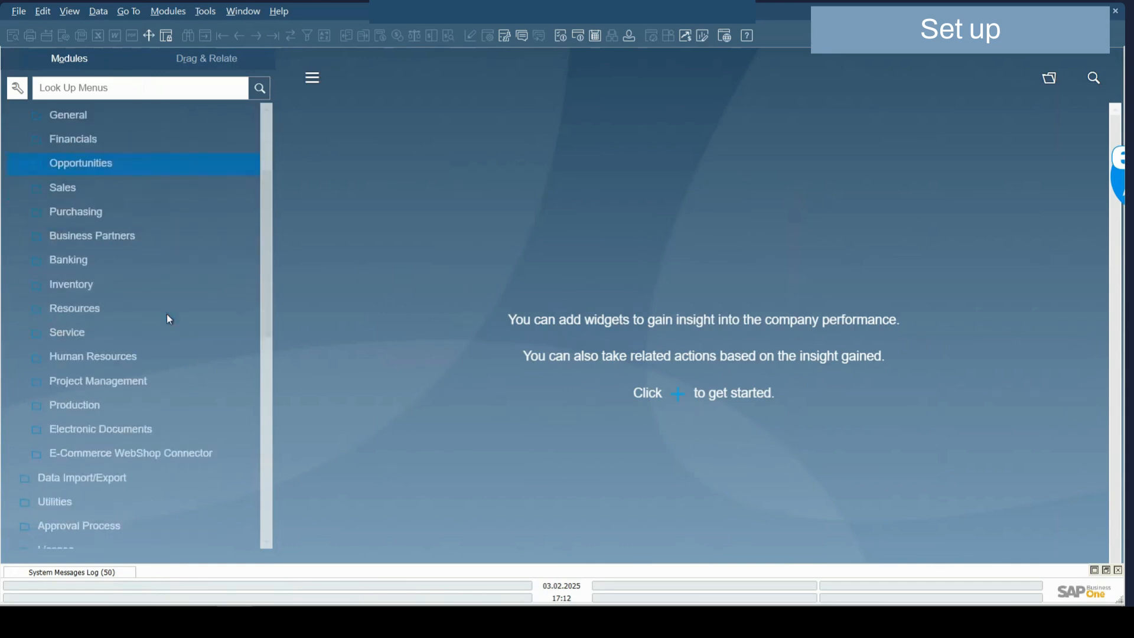
left_click(168, 455)
scroll(168, 455, "down", 3)
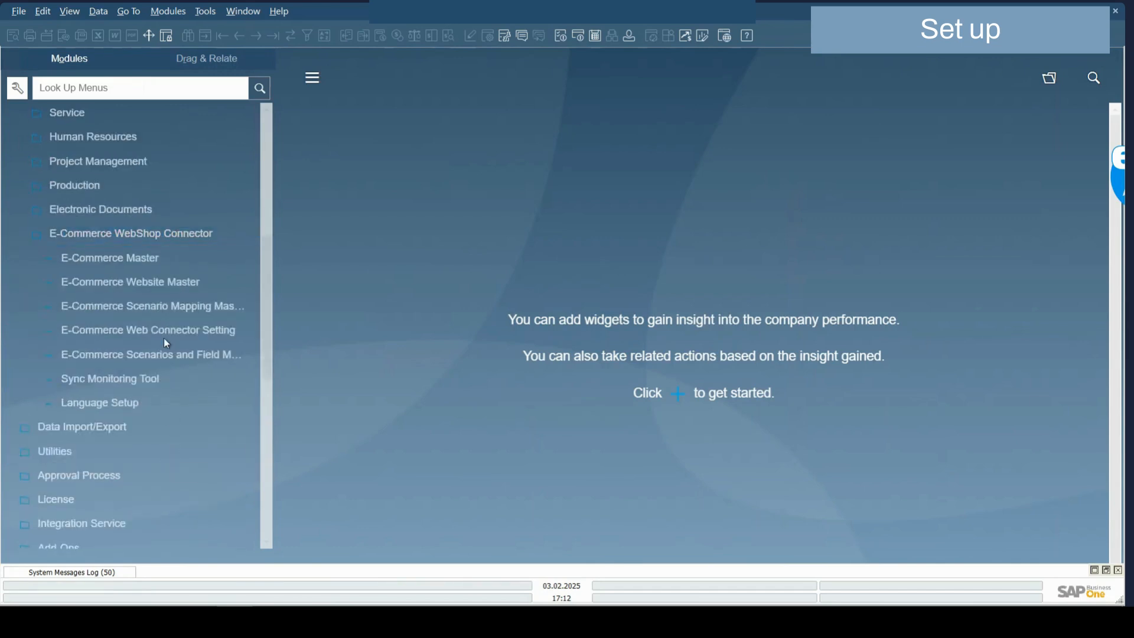
left_click(124, 256)
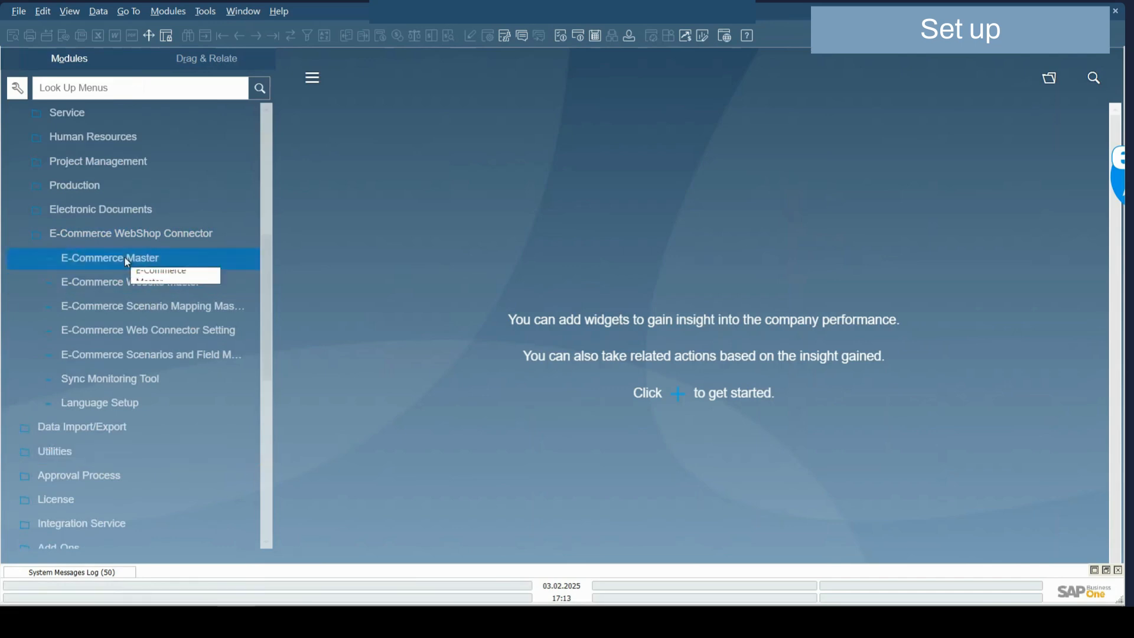
left_click(81, 258)
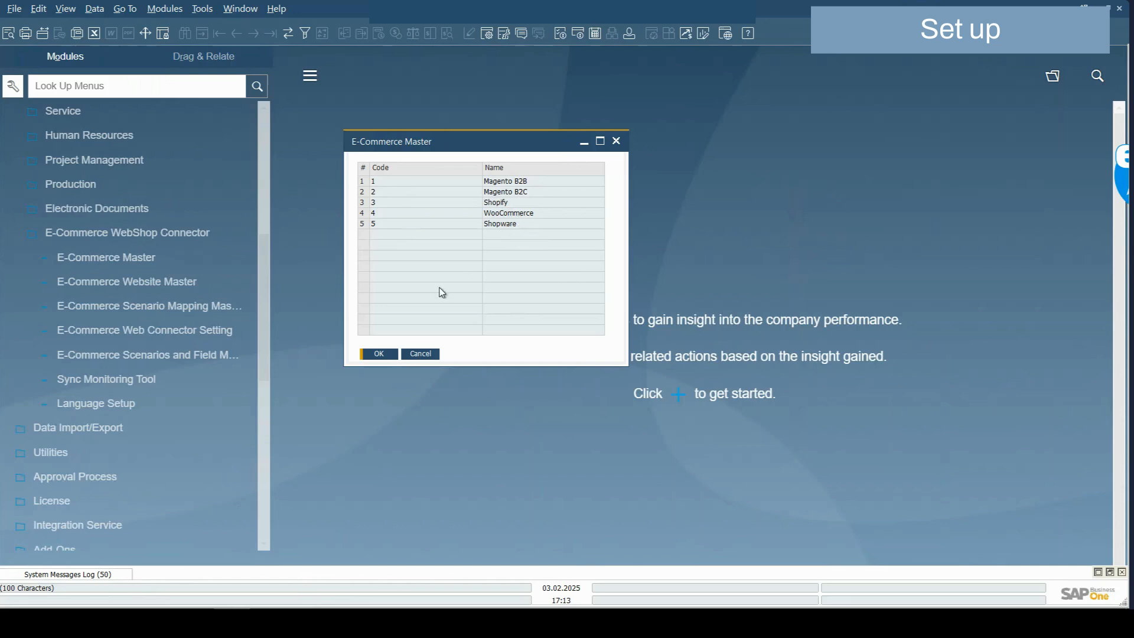
left_click(383, 358)
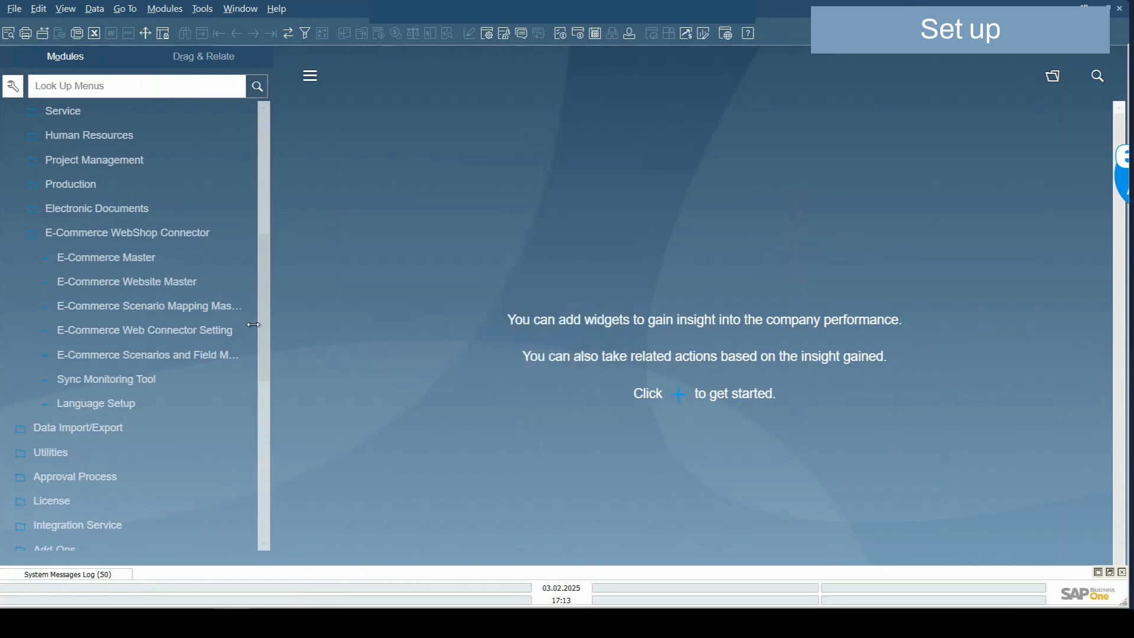
Open the E-Commerce Website Master and run Test Sync on the Shopify connection
left_click(158, 285)
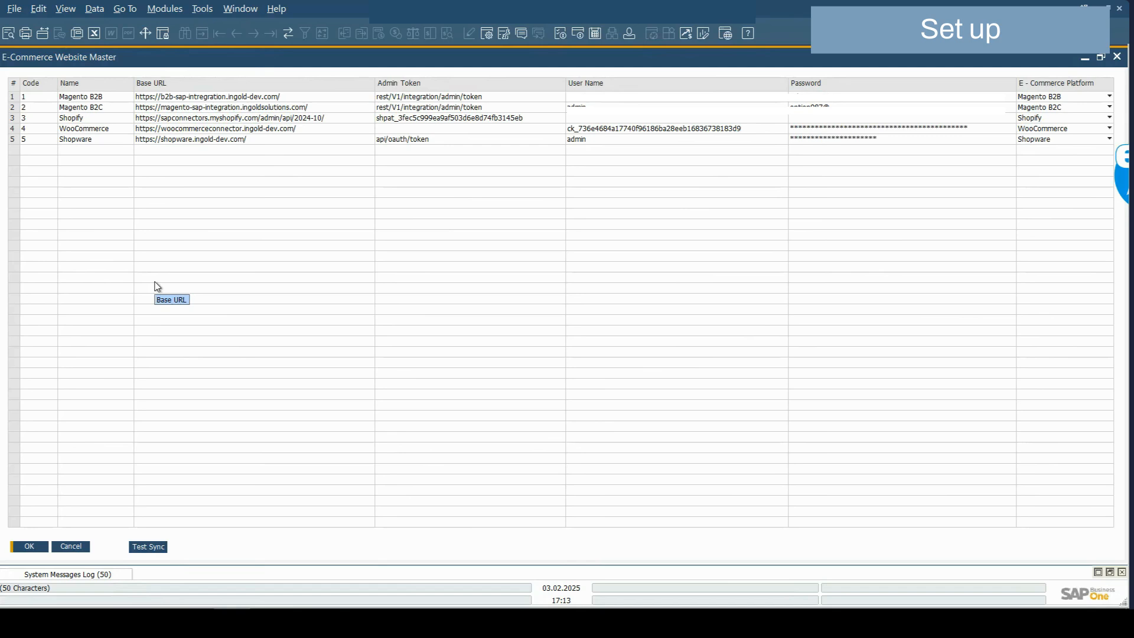
left_click(14, 118)
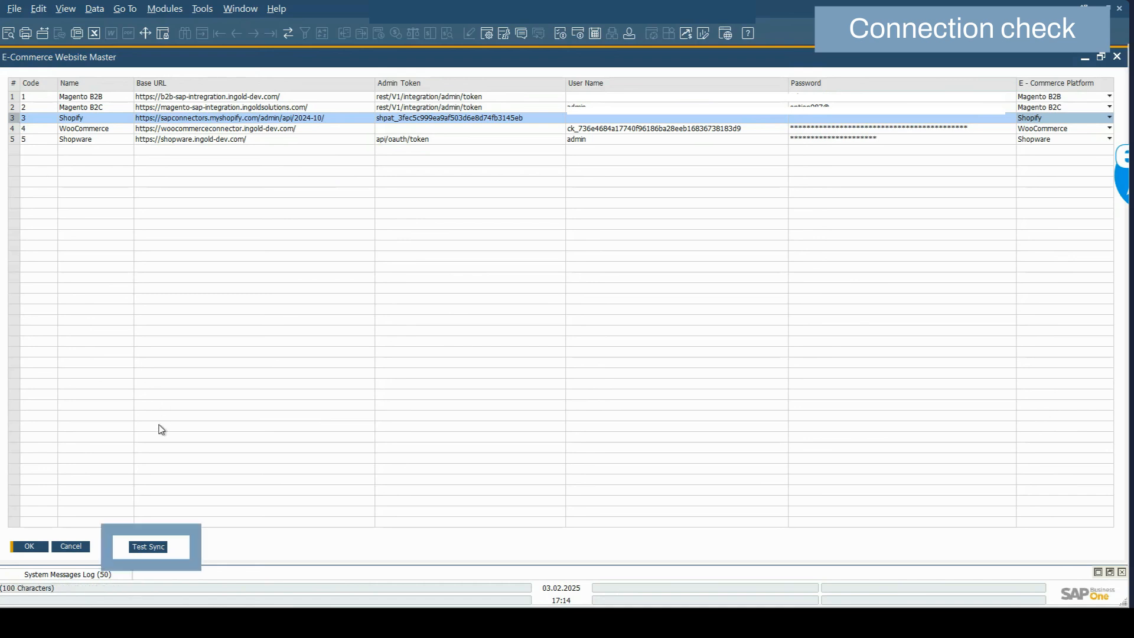
left_click(148, 547)
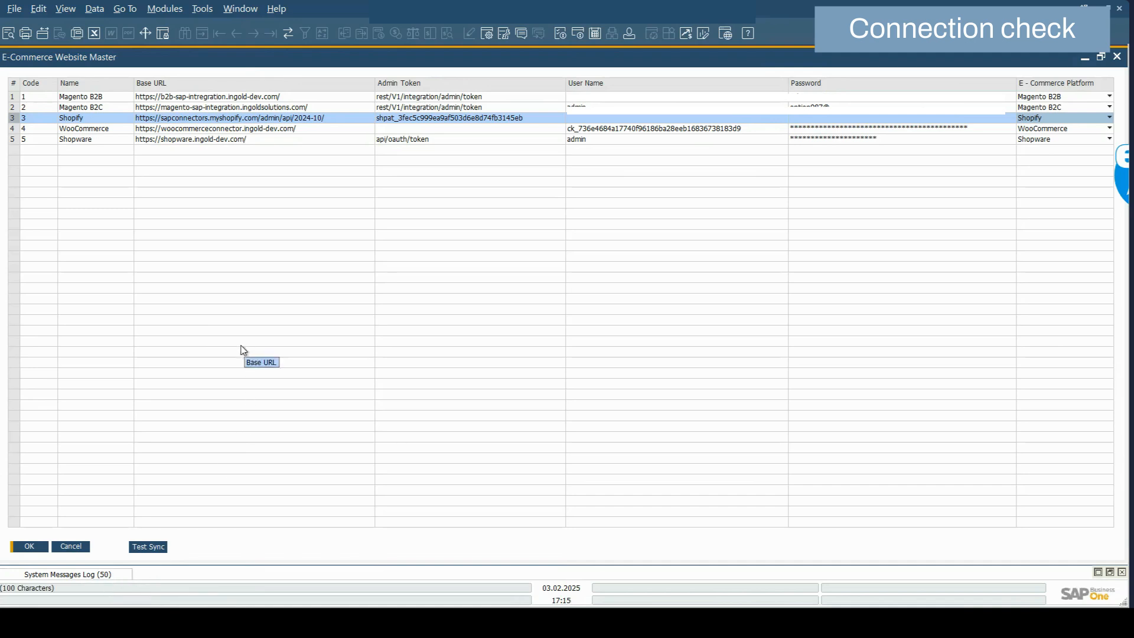
Cancel the Website Master, then review and close the Scenario Mapping Master's 19 scenarios
left_click(69, 547)
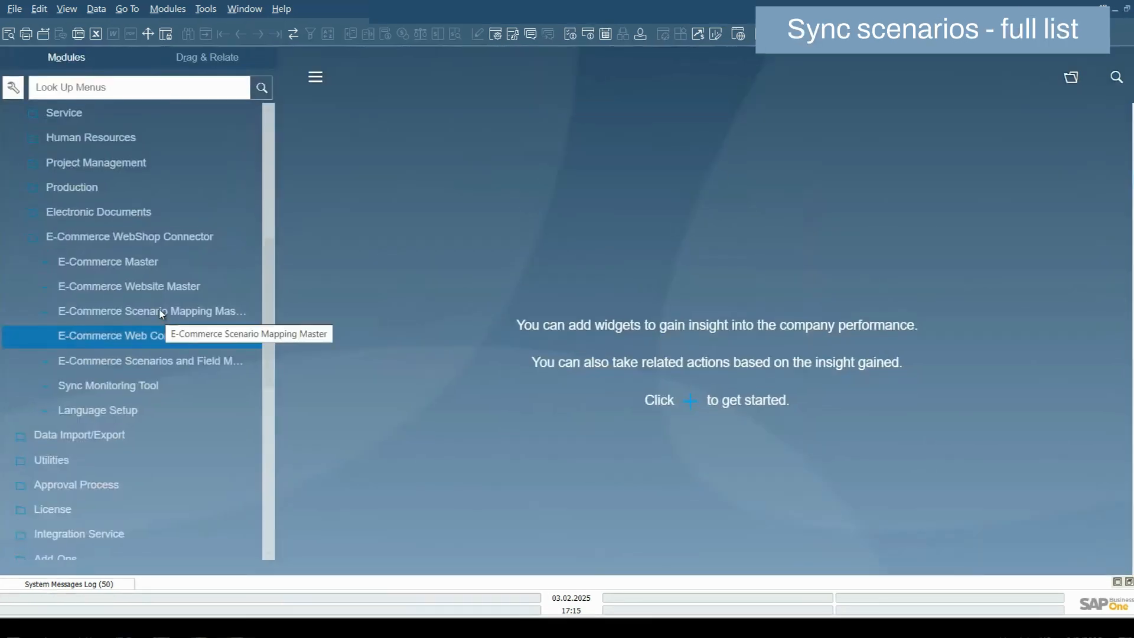
left_click(161, 311)
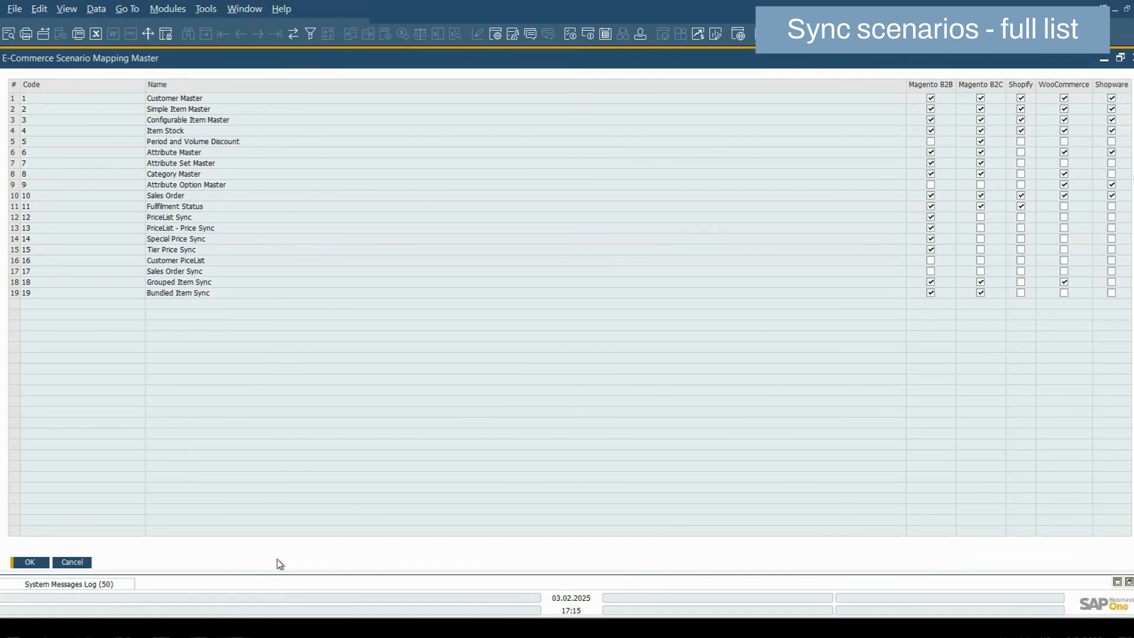
left_click(29, 562)
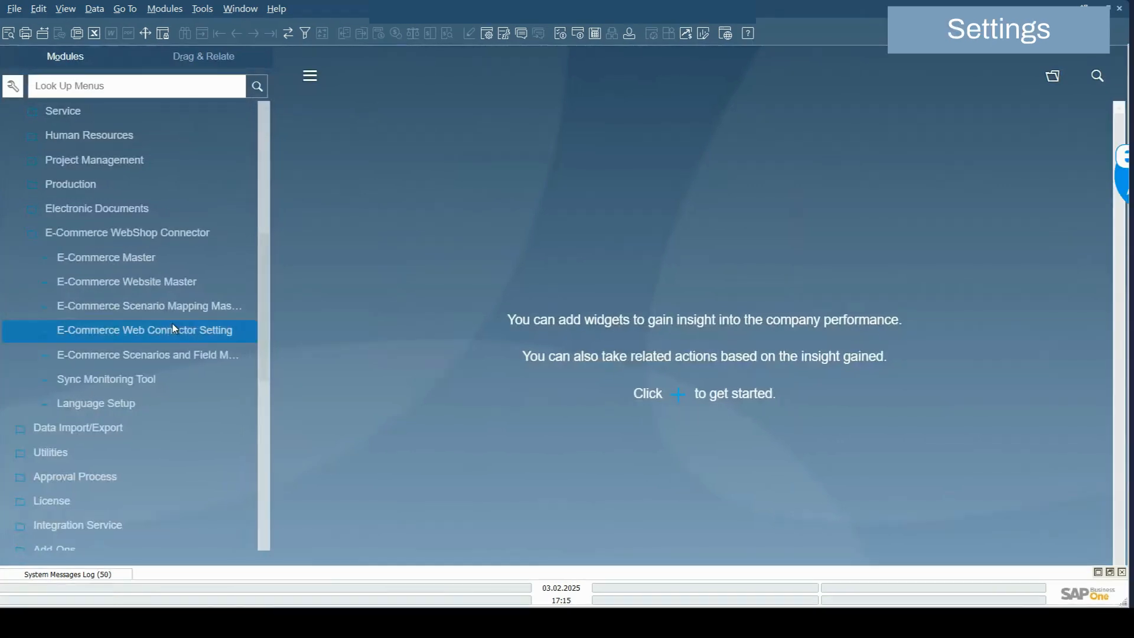
Open E-Commerce Web Connector Setting to show Magento B2C's 12 scenarios and field mapping
double_click(173, 328)
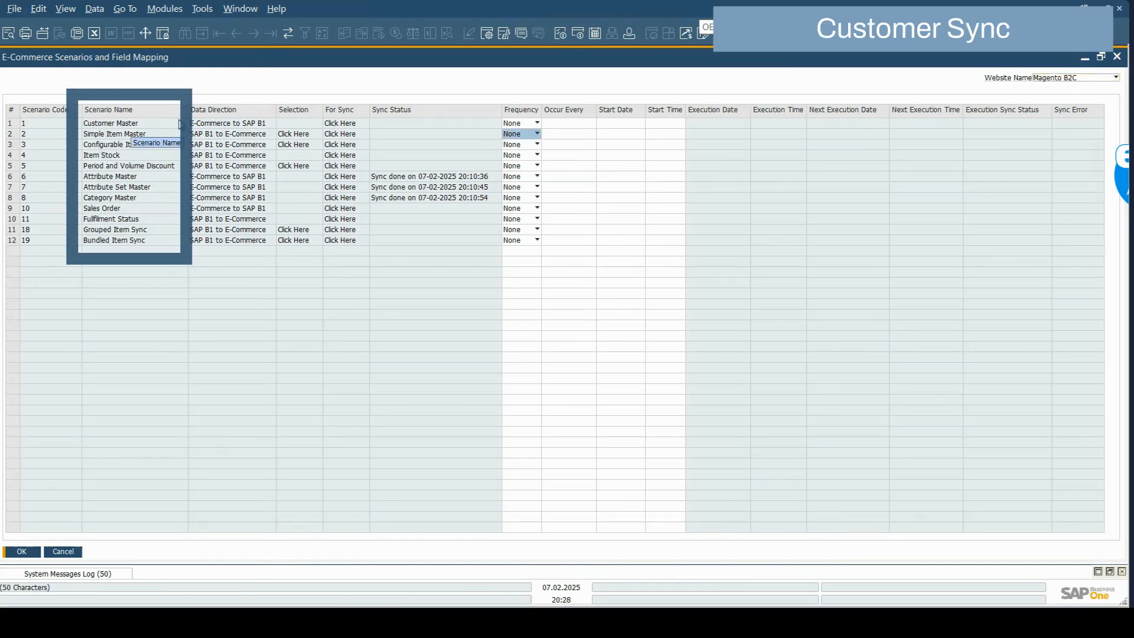
mouse_move(195, 623)
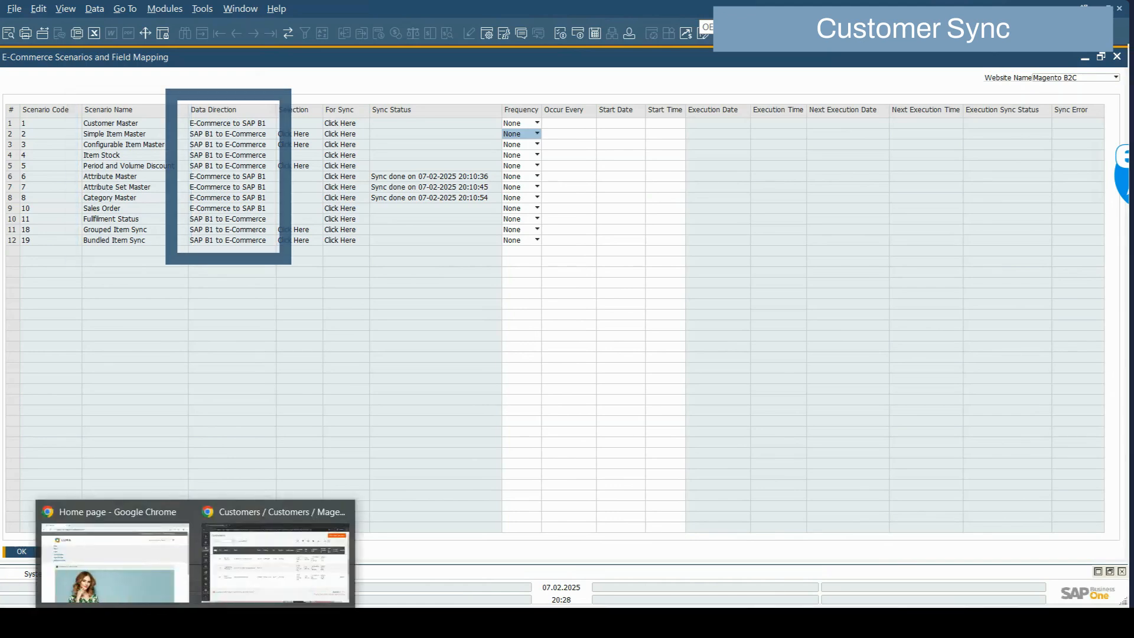
left_click(246, 568)
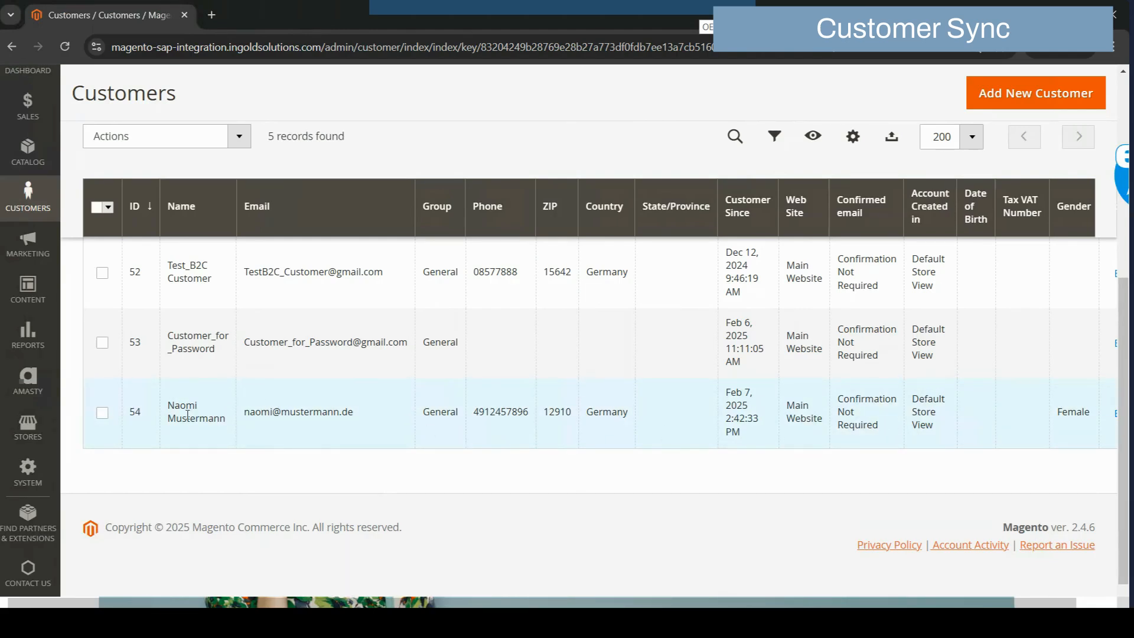
left_click(233, 622)
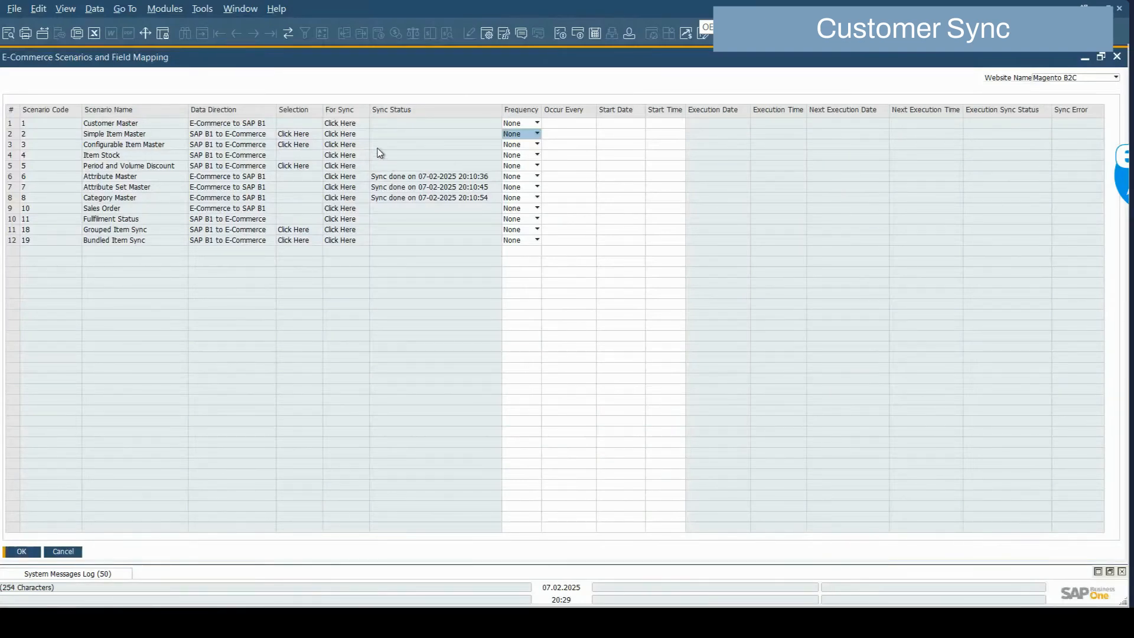
Sync Customer Master from Magento and look up the synced customer in Business Partner Master Data
left_click(351, 124)
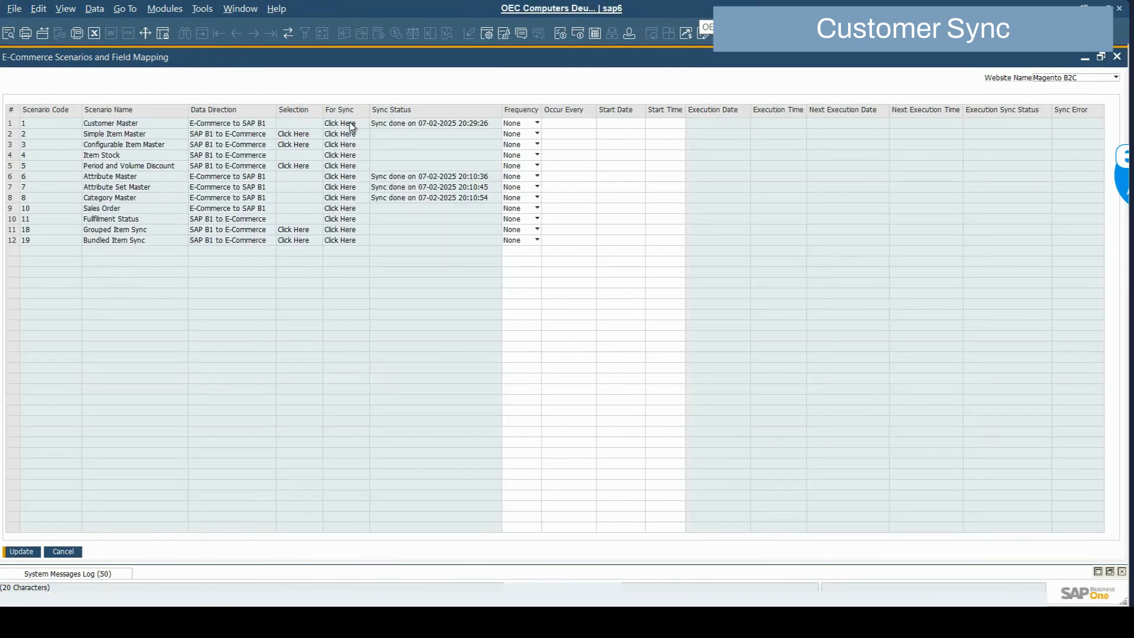
left_click(1110, 572)
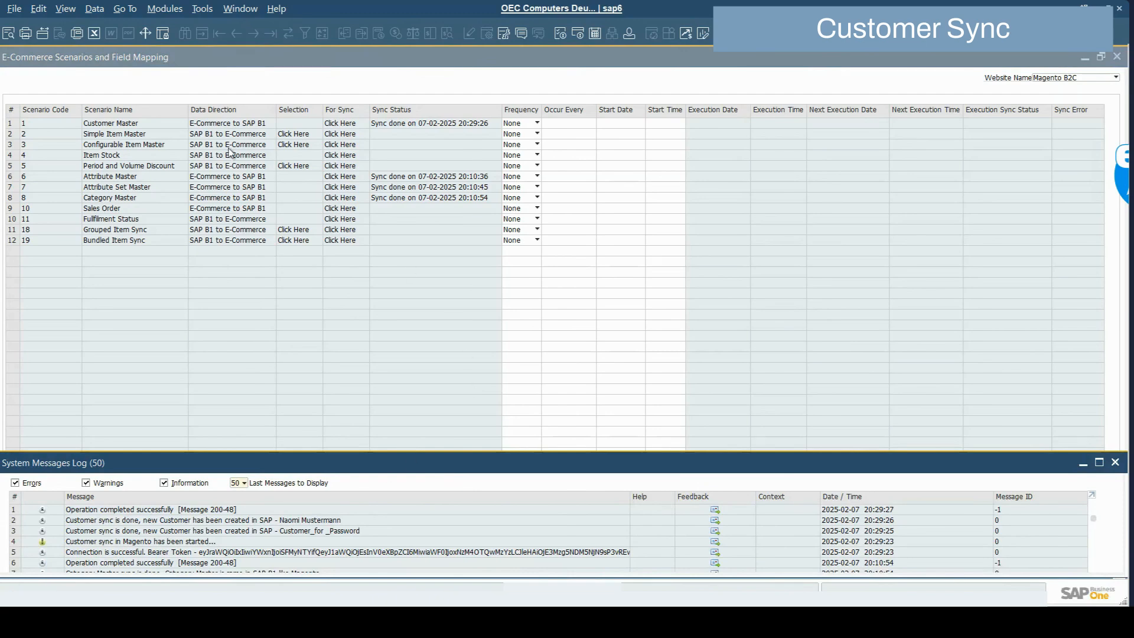
left_click(165, 10)
mouse_move(248, 117)
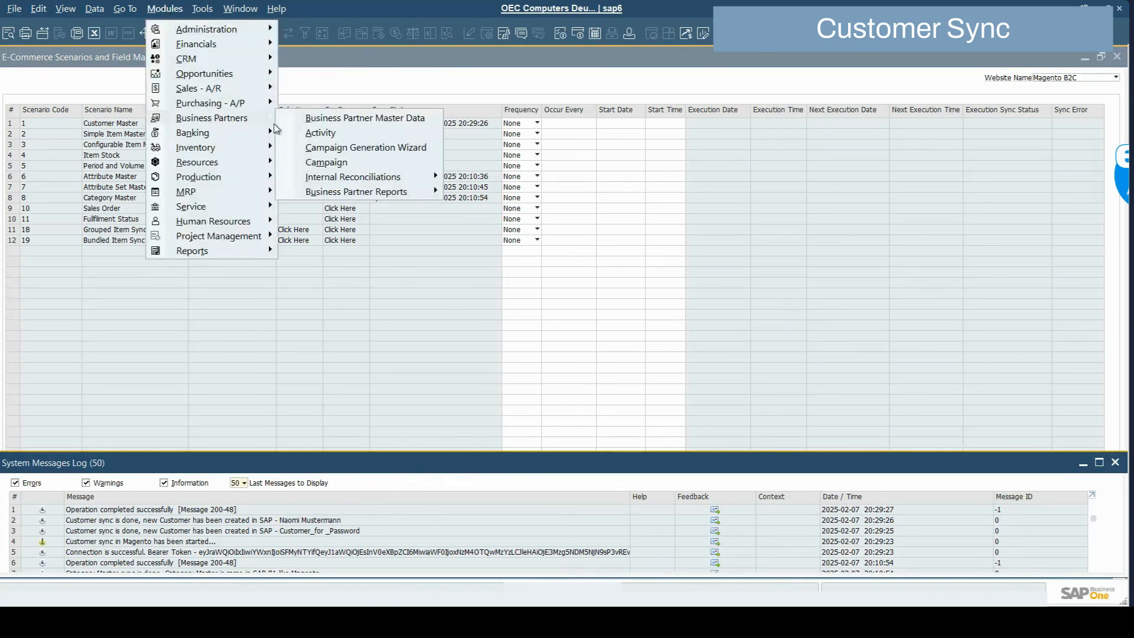
left_click(298, 118)
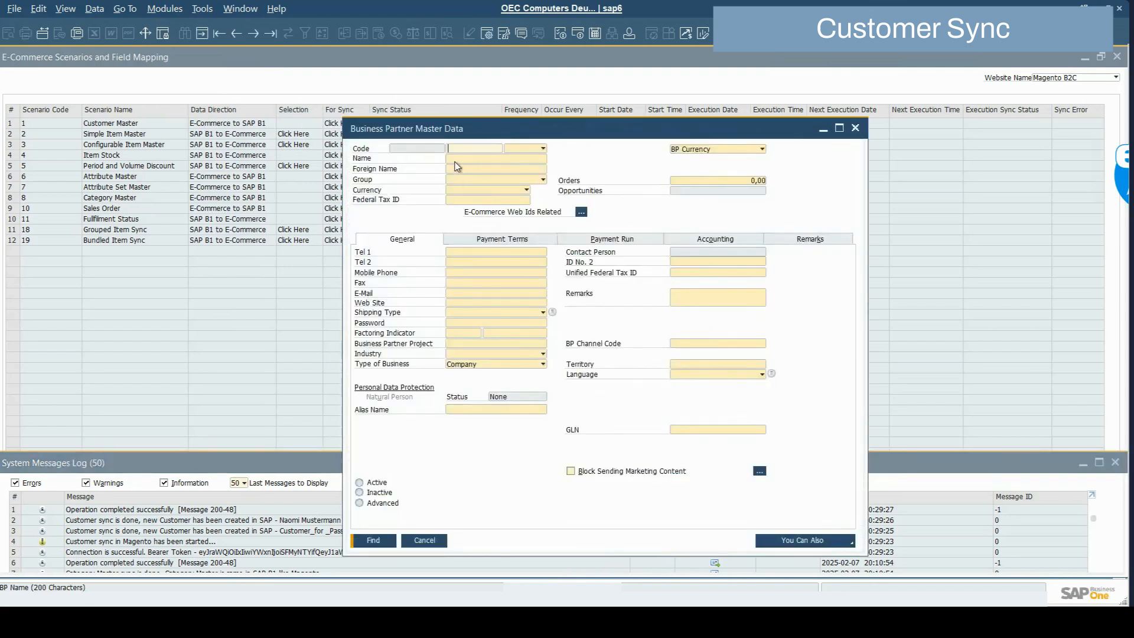
type("Naomi")
key("Return")
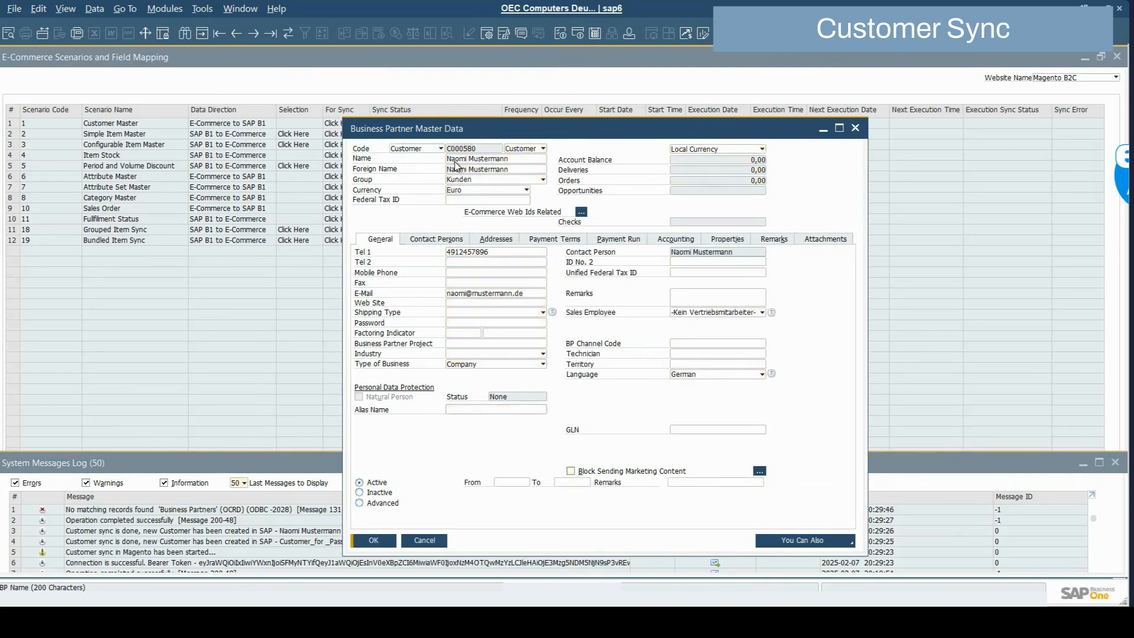
Review the customer's contact persons and bill-to and ship-to addresses
double_click(513, 129)
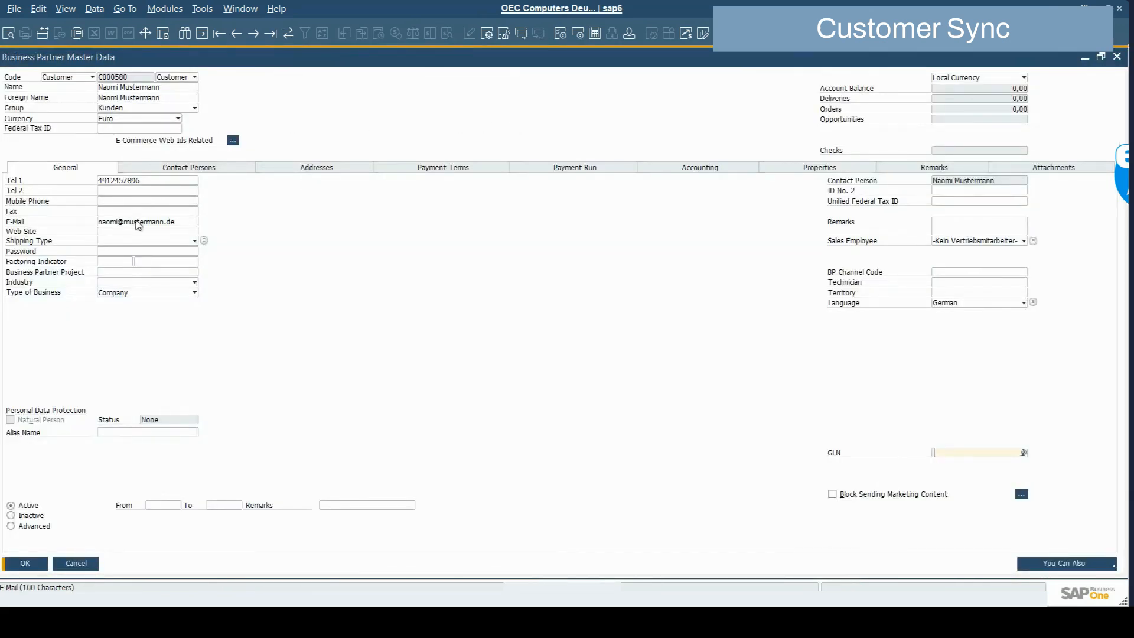
left_click(184, 170)
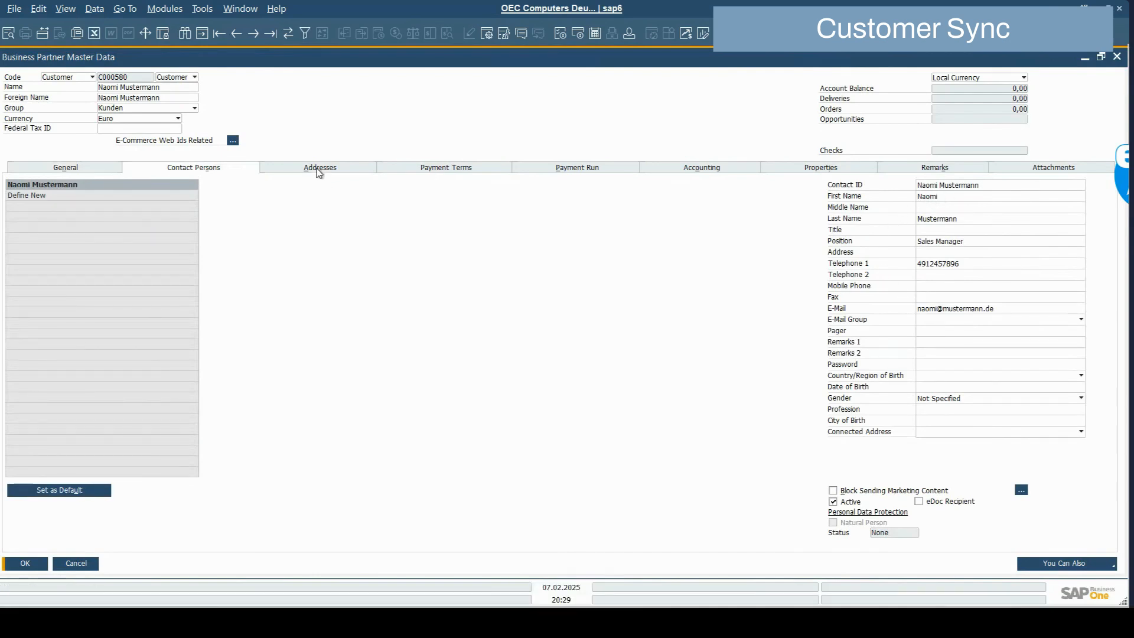
left_click(318, 170)
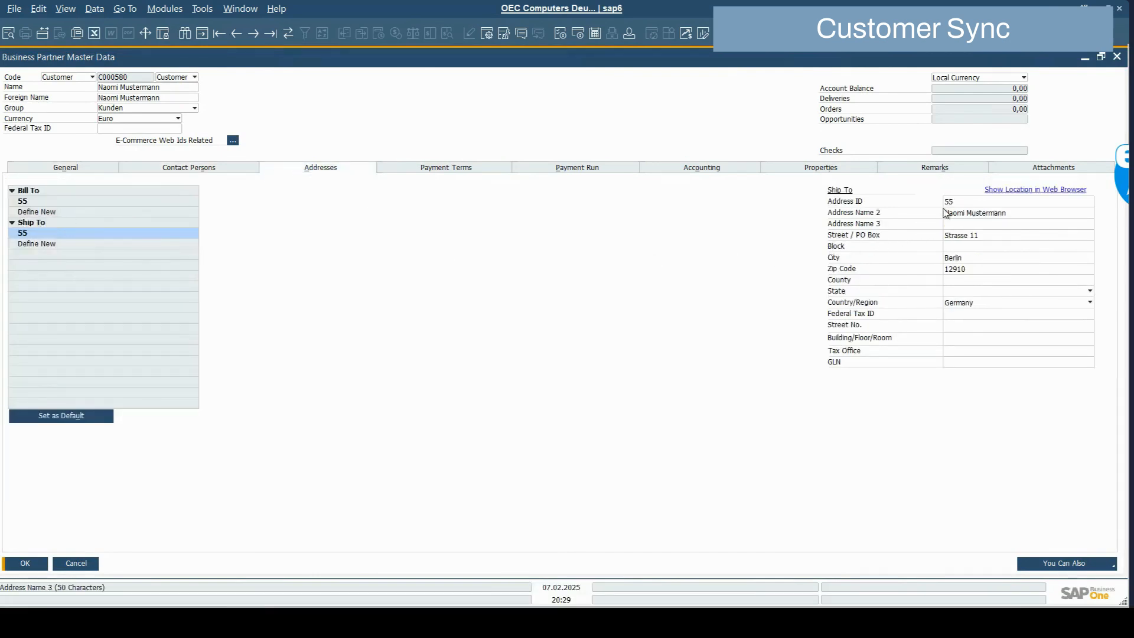
mouse_move(137, 588)
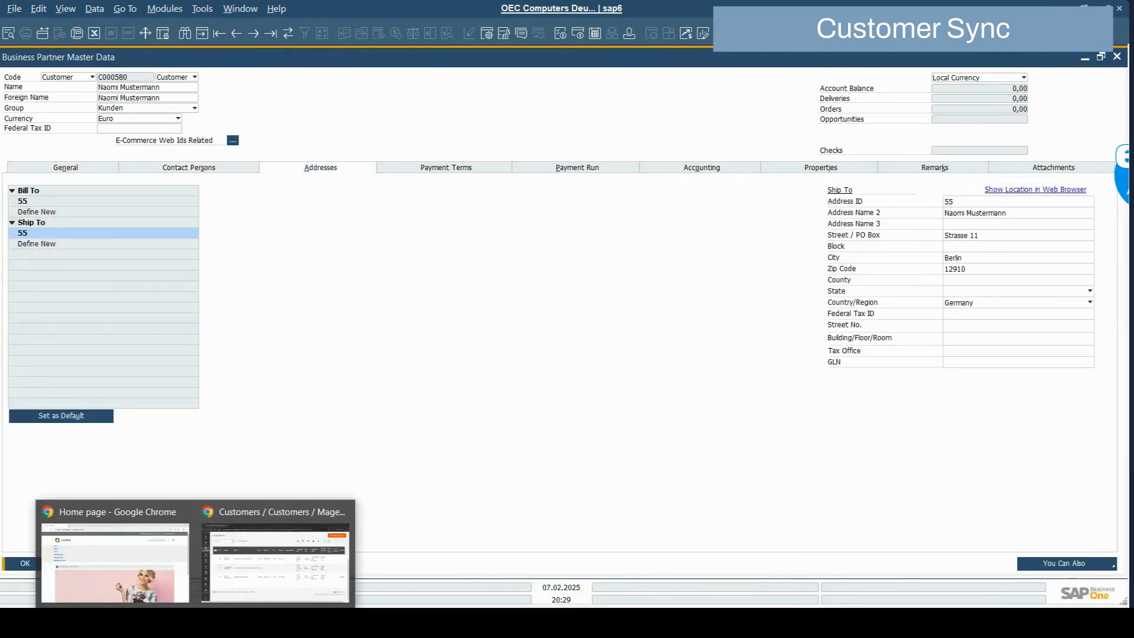
left_click(230, 584)
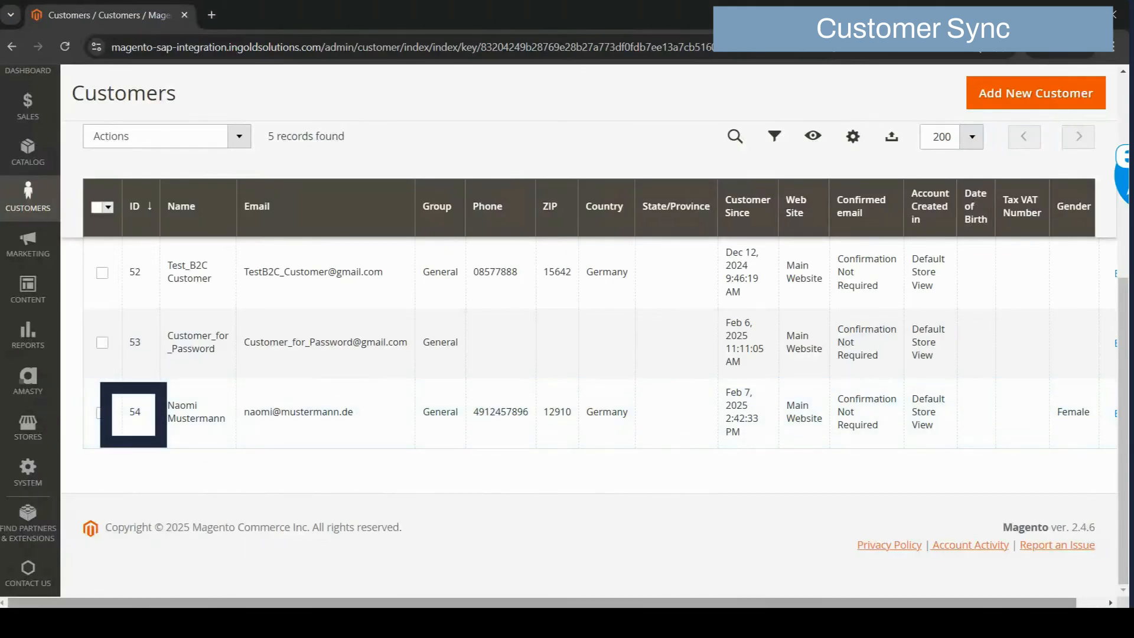
Confirm the customer's Magento B2C web ID is 54 in the E-Commerce Web Ids dialog
left_click(331, 620)
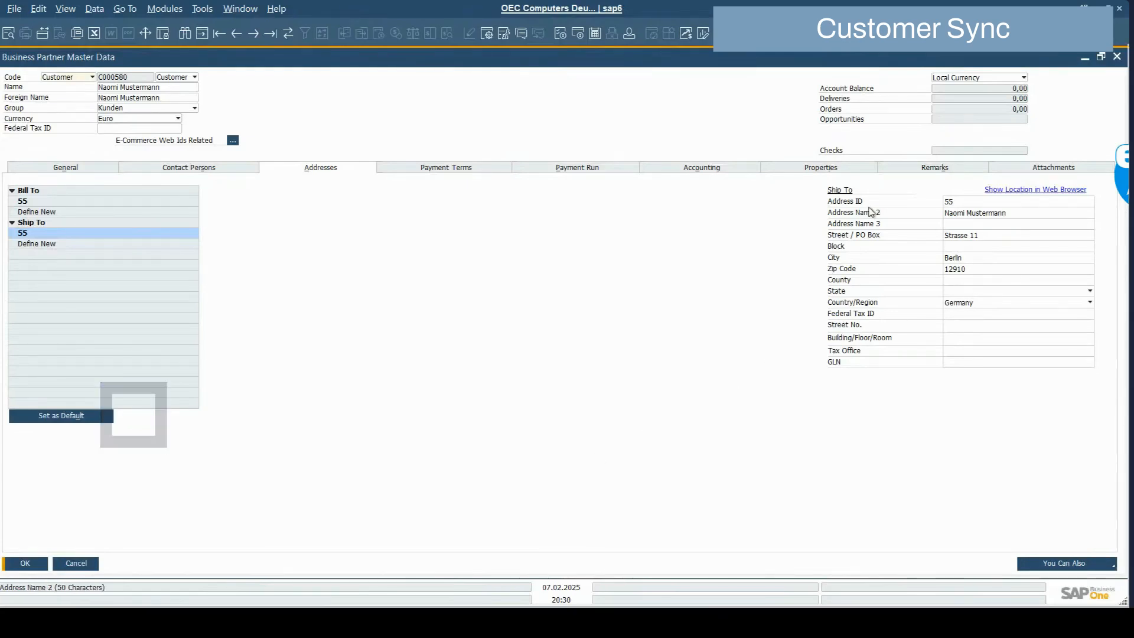
left_click(233, 140)
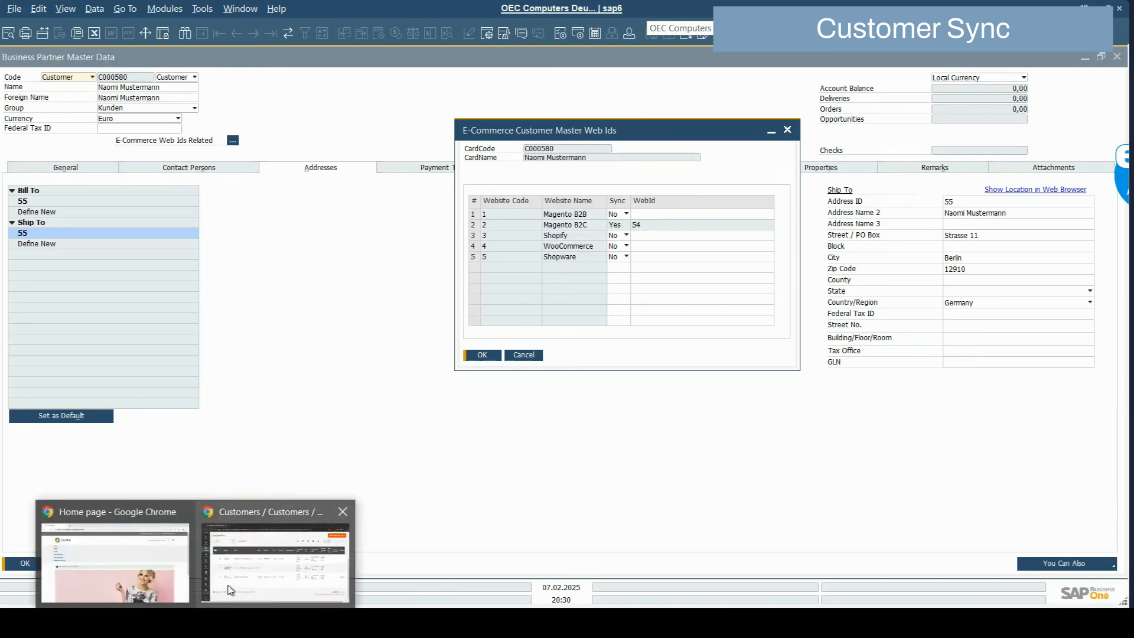
left_click(231, 590)
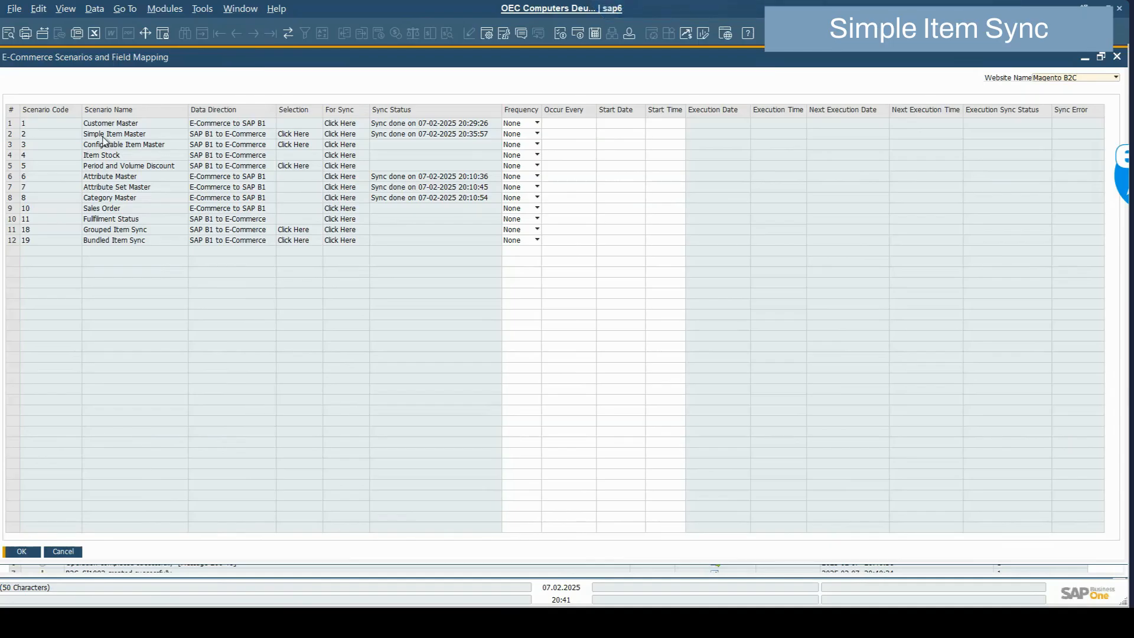
List items B2C_SI1001 and B2C_SI1002 from group Artikel for simple item sync and open B2C_SI1001
left_click(294, 137)
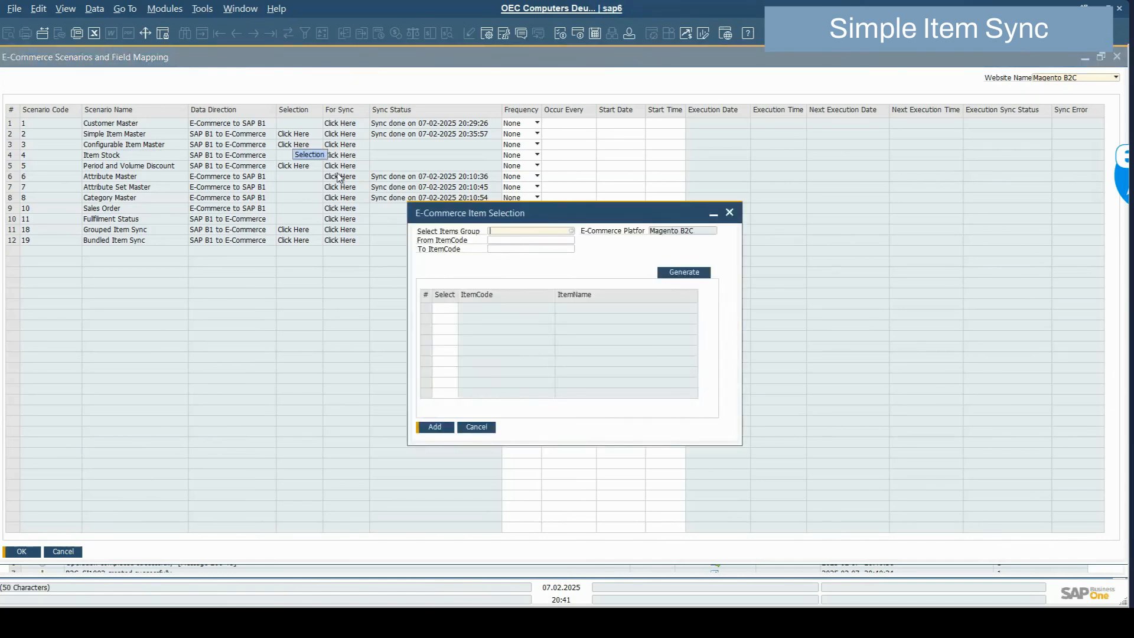
key("Tab")
double_click(519, 295)
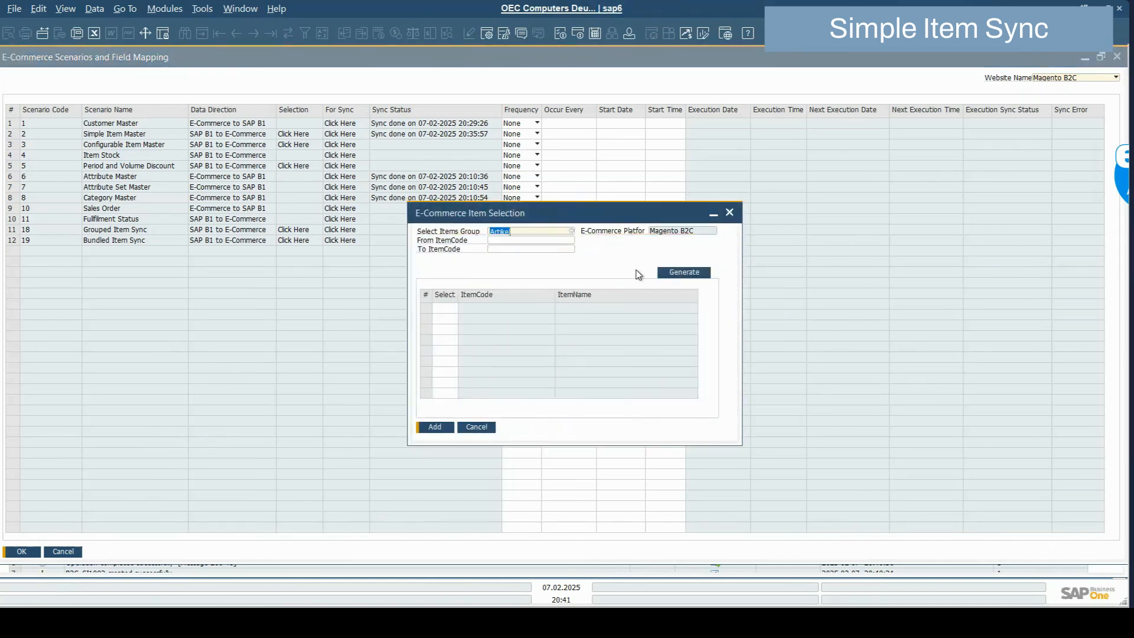
left_click(679, 274)
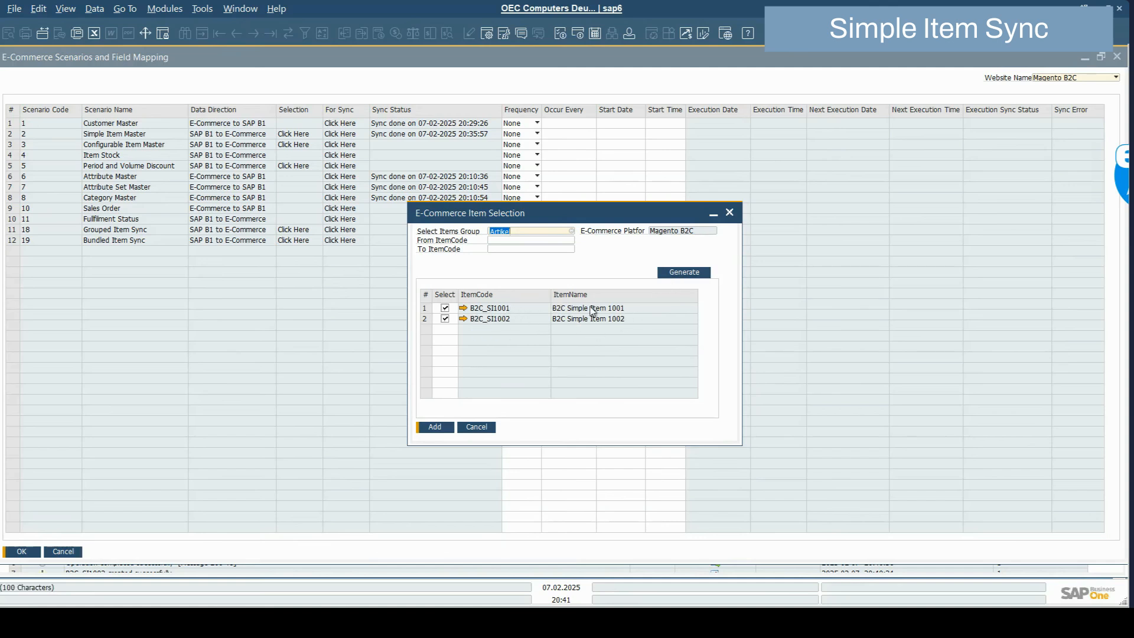
left_click(463, 308)
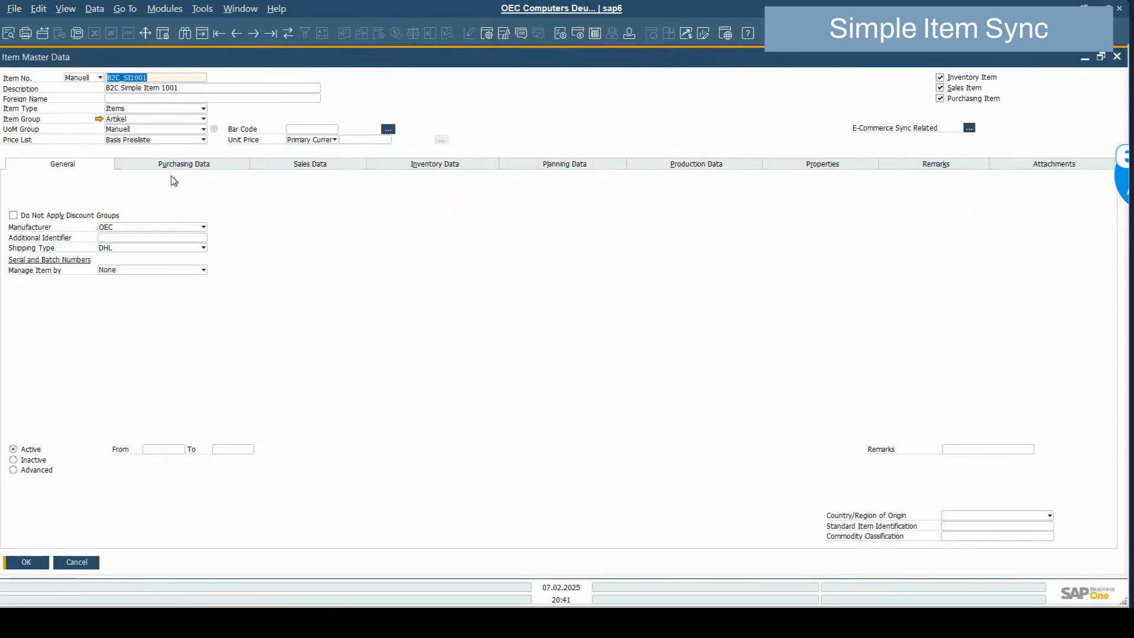
Set B2C_SI1001's e-commerce sync to Yes for Magento B2C and save the item record
left_click(969, 129)
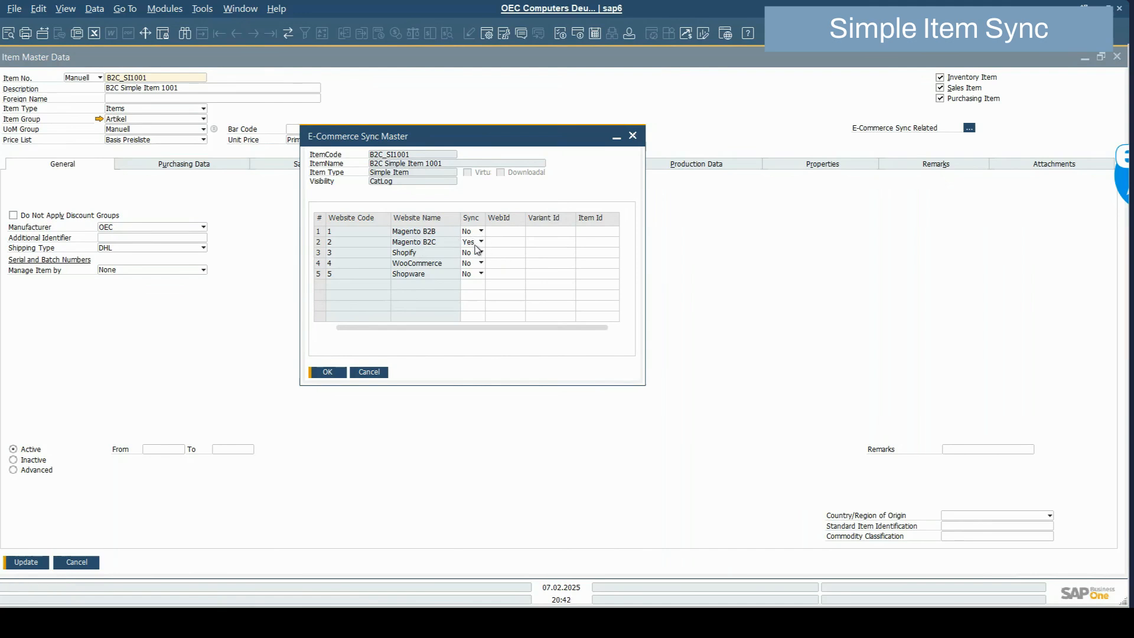
left_click(327, 372)
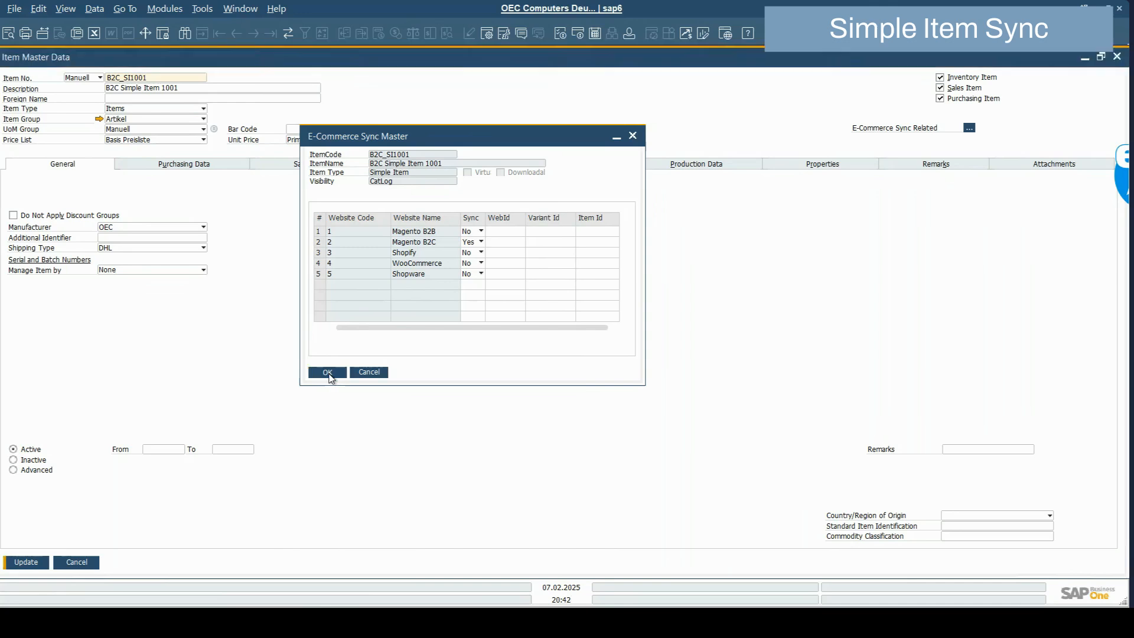
left_click(42, 564)
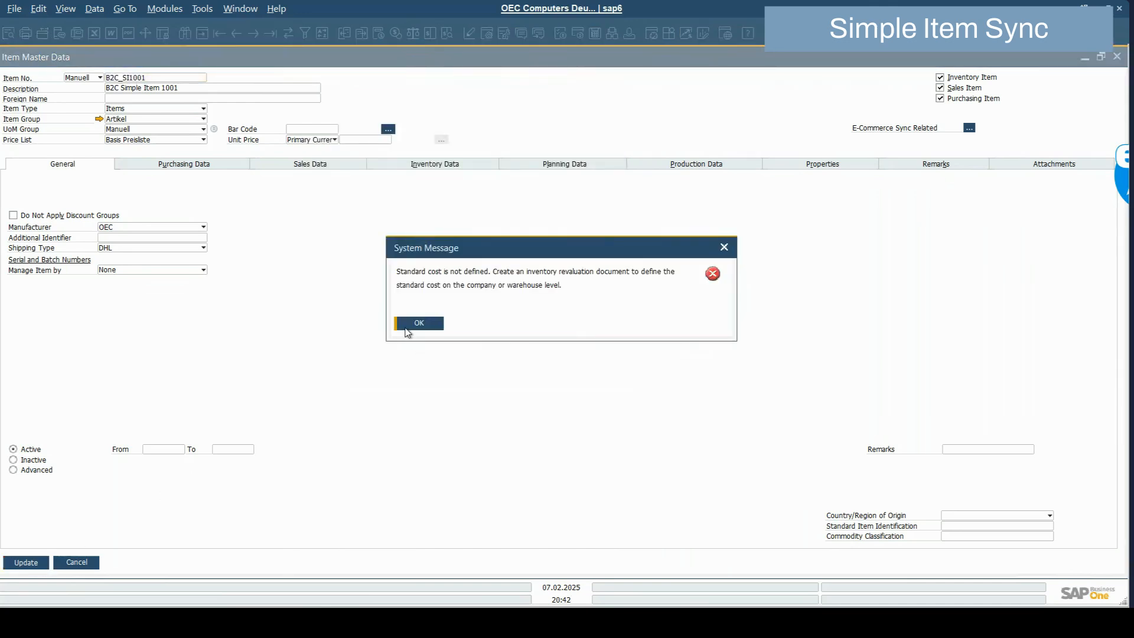
left_click(408, 326)
Add both selected items to Simple Item Master and sync them to Magento, finishing at 20:42:31
left_click(29, 561)
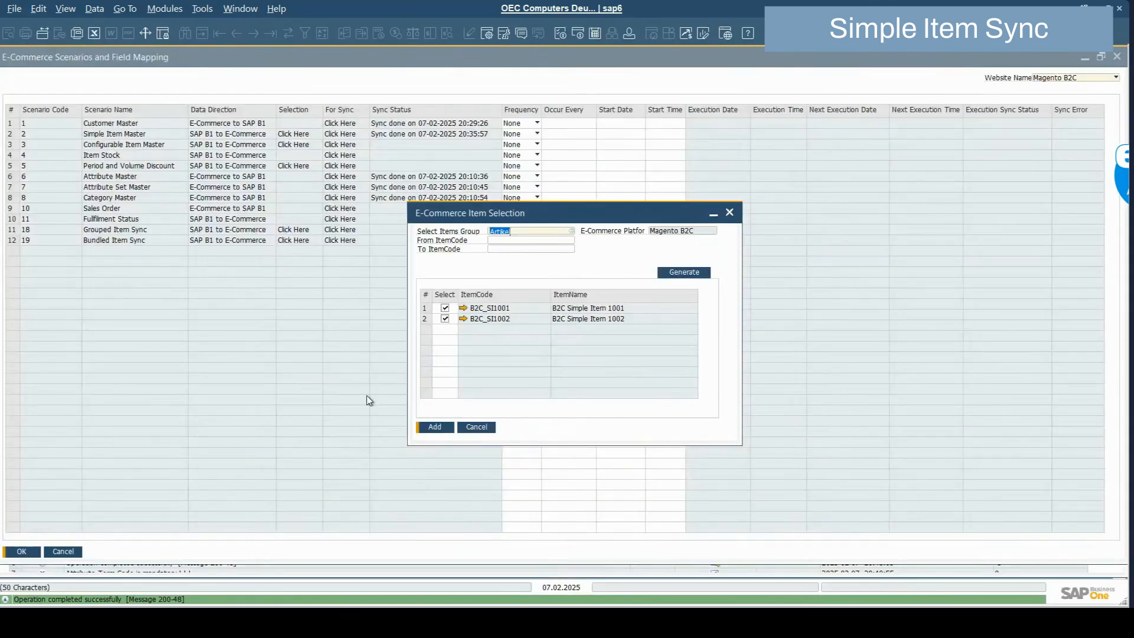
left_click(434, 427)
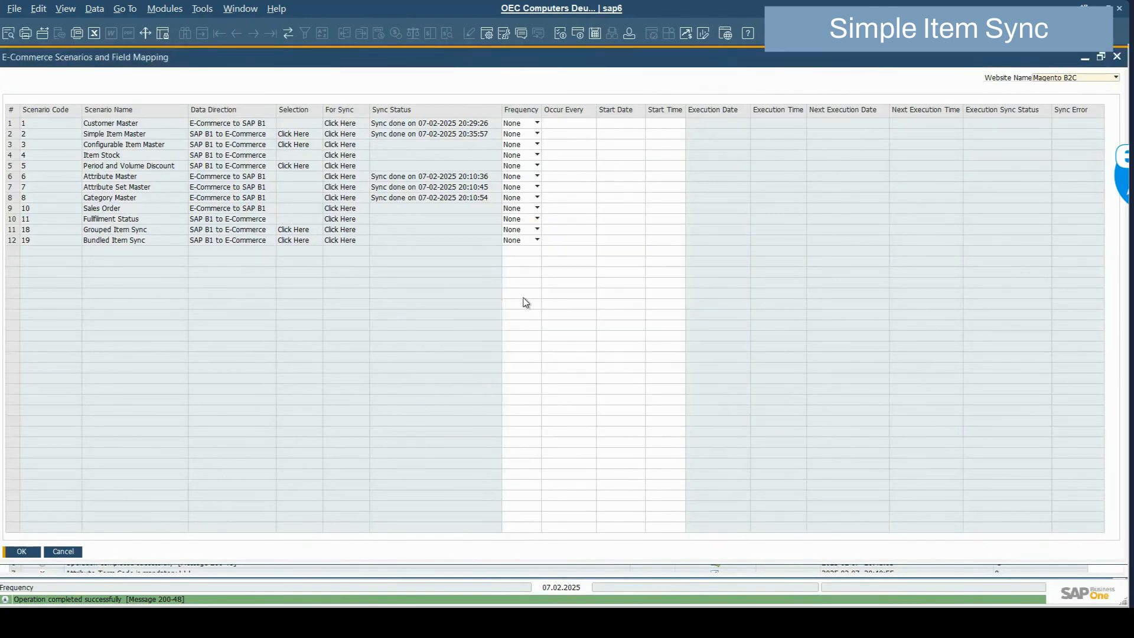
left_click(334, 135)
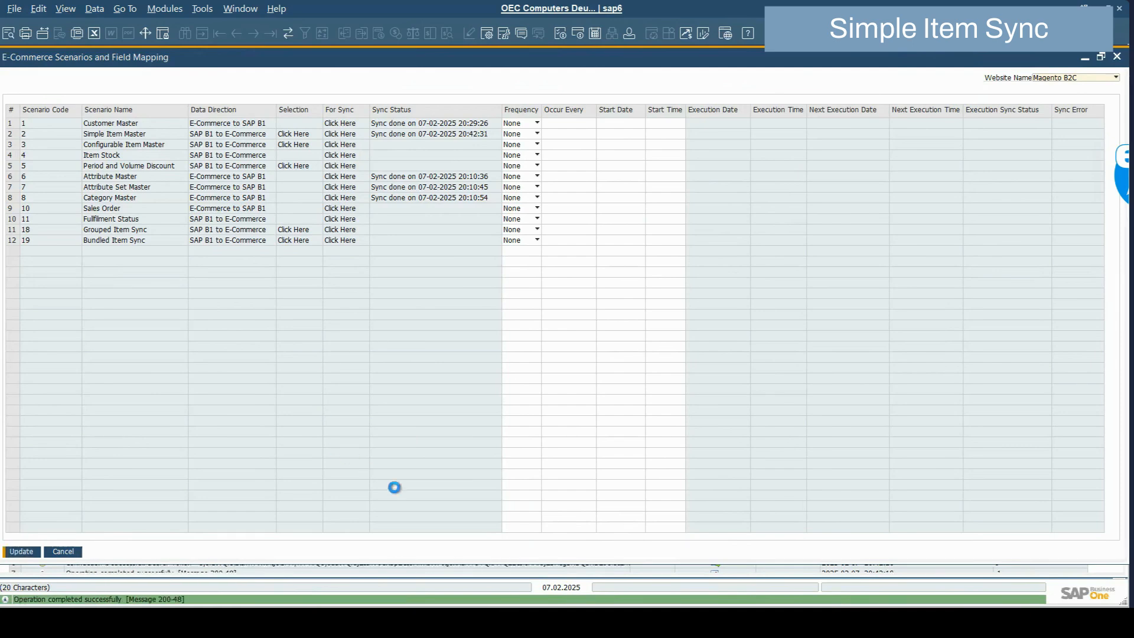
left_click(1084, 57)
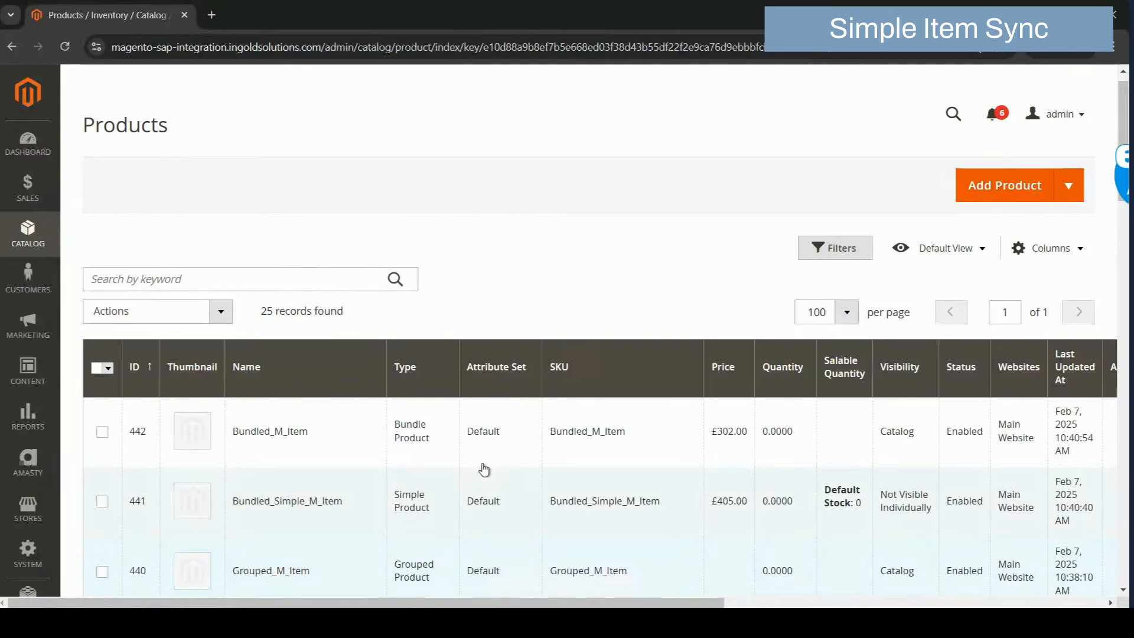
Reload Magento's Products grid to show 27 records, including B2C Simple Items 1001 and 1002
left_click(678, 46)
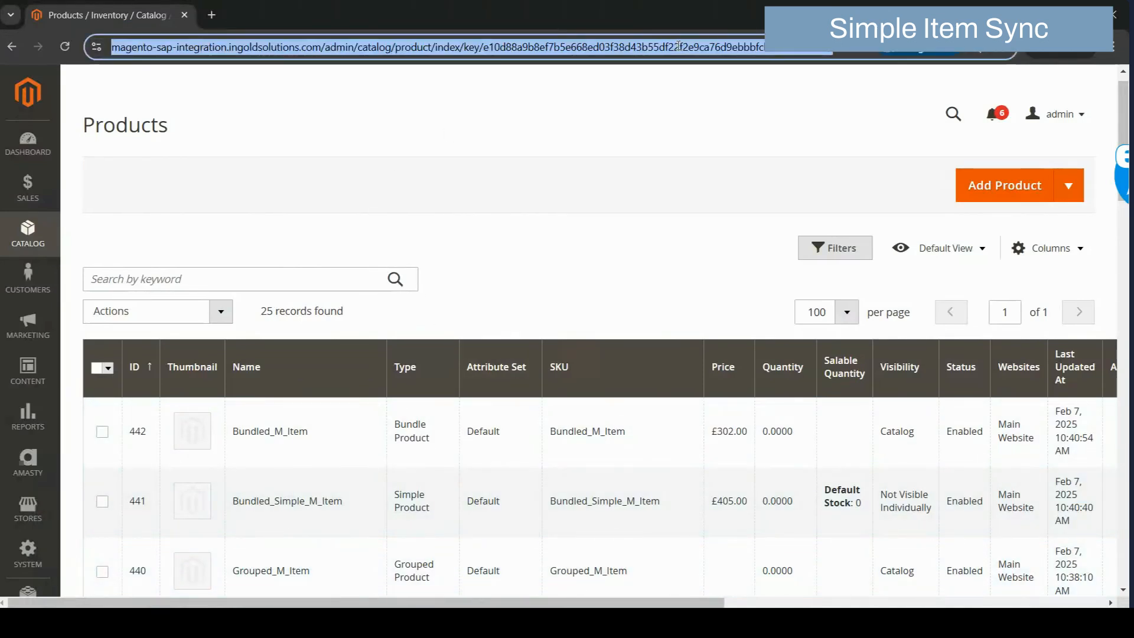
key("Return")
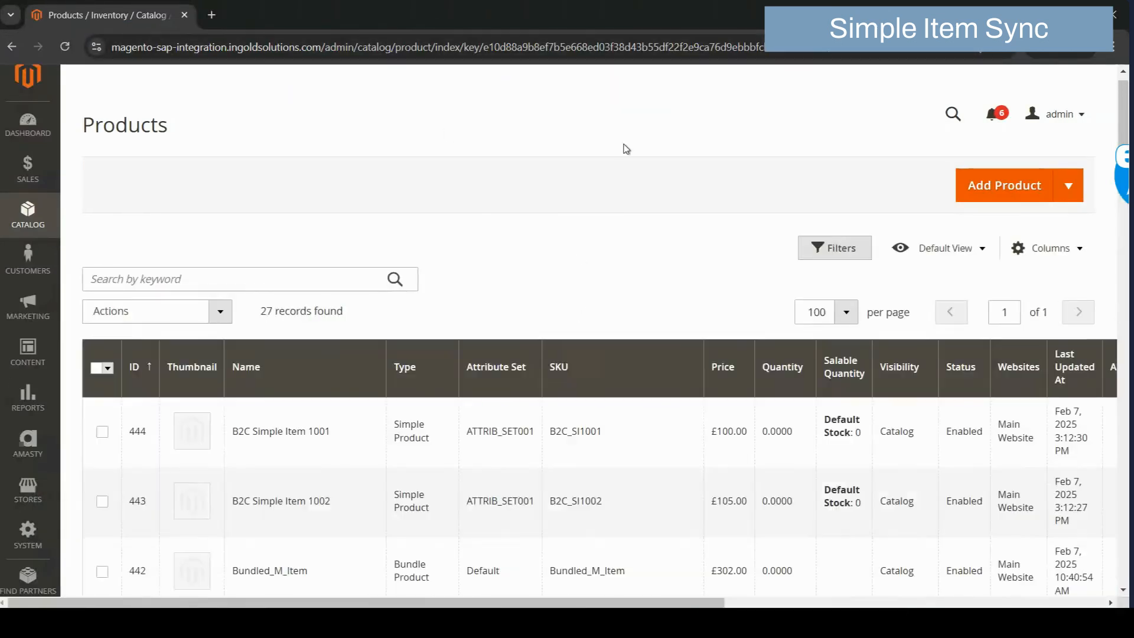
scroll(408, 342, "down", 1)
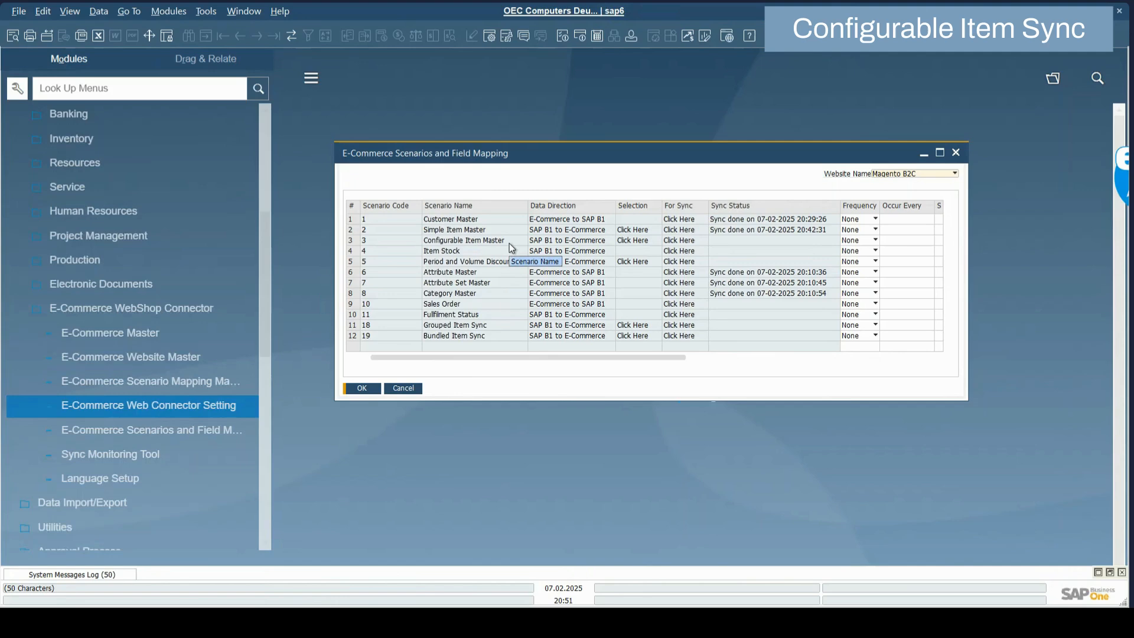
List the Artikel group's configurable items for sync and open DEMOB2C_Conf's item master record
left_click(634, 240)
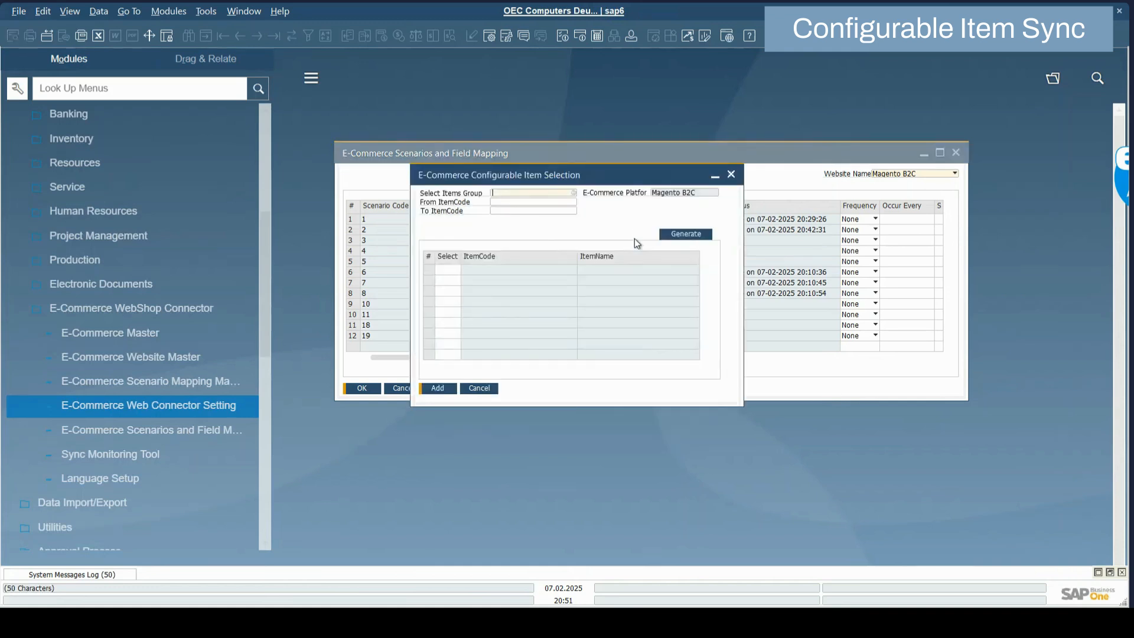
double_click(546, 295)
left_click(686, 235)
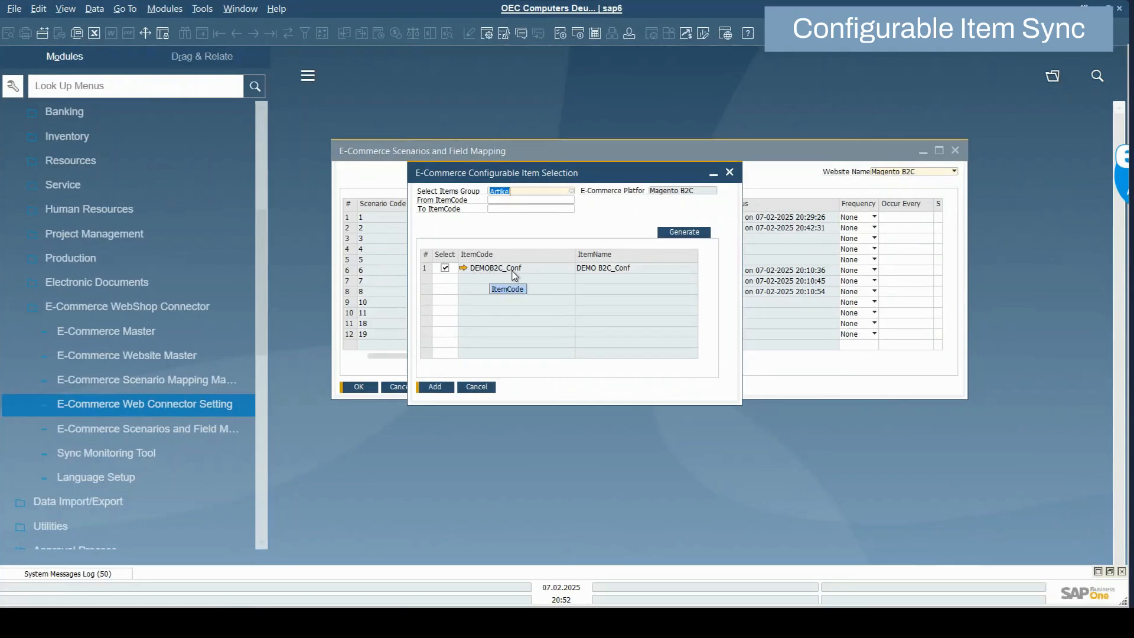
left_click(464, 268)
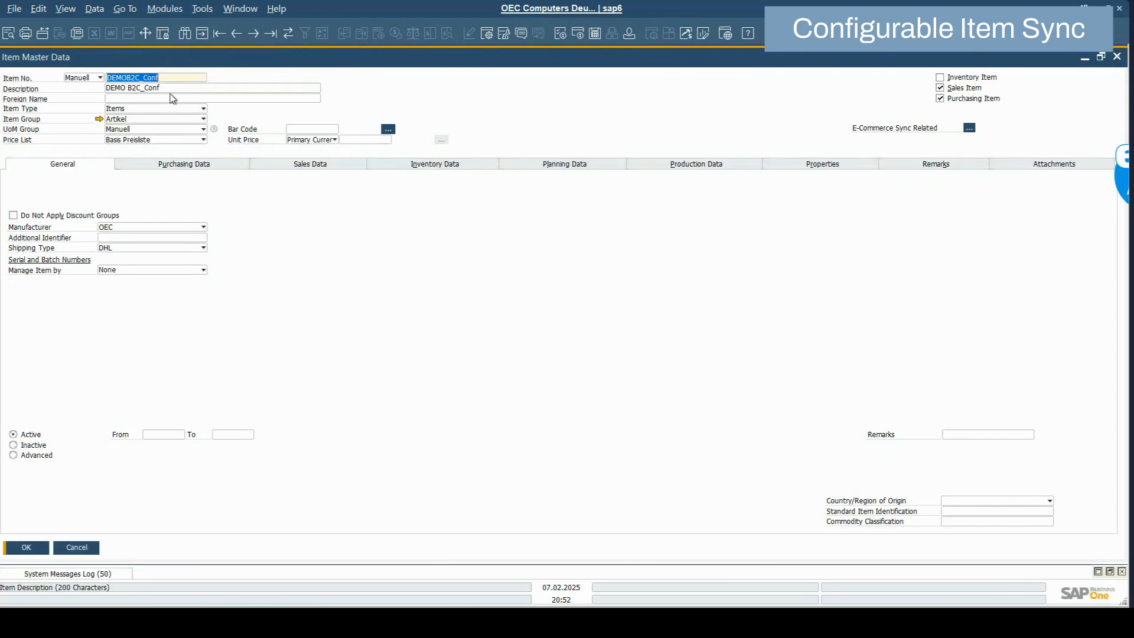
Check DEMOB2C_Conf's e-commerce sync settings, then find and load variant item DEMOB2C_XL_GREEN
left_click(969, 129)
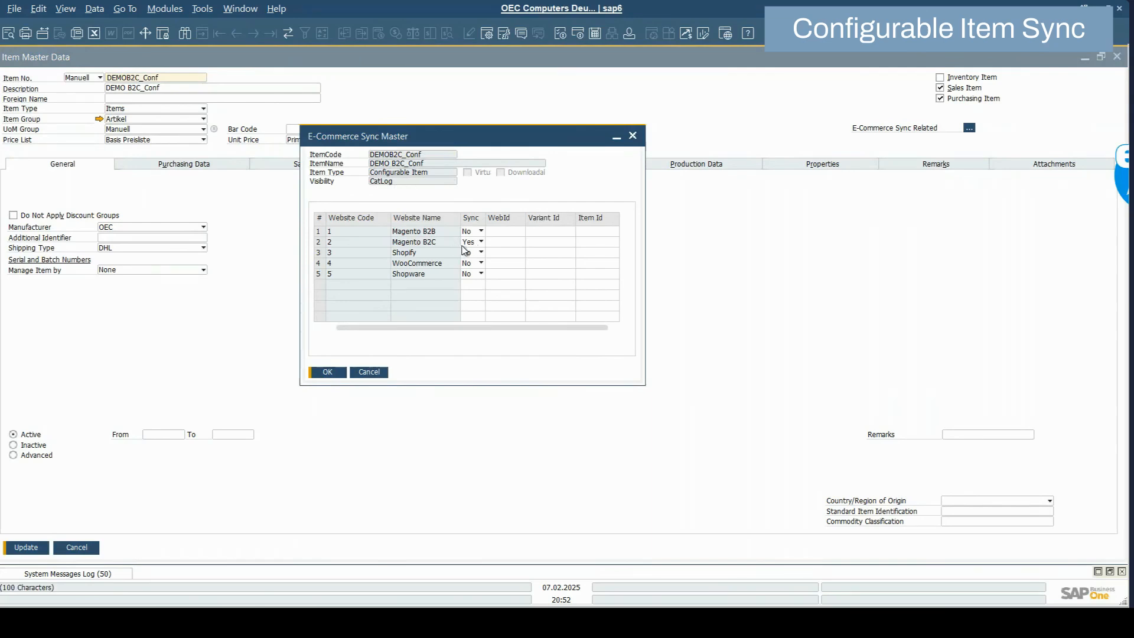
left_click(313, 372)
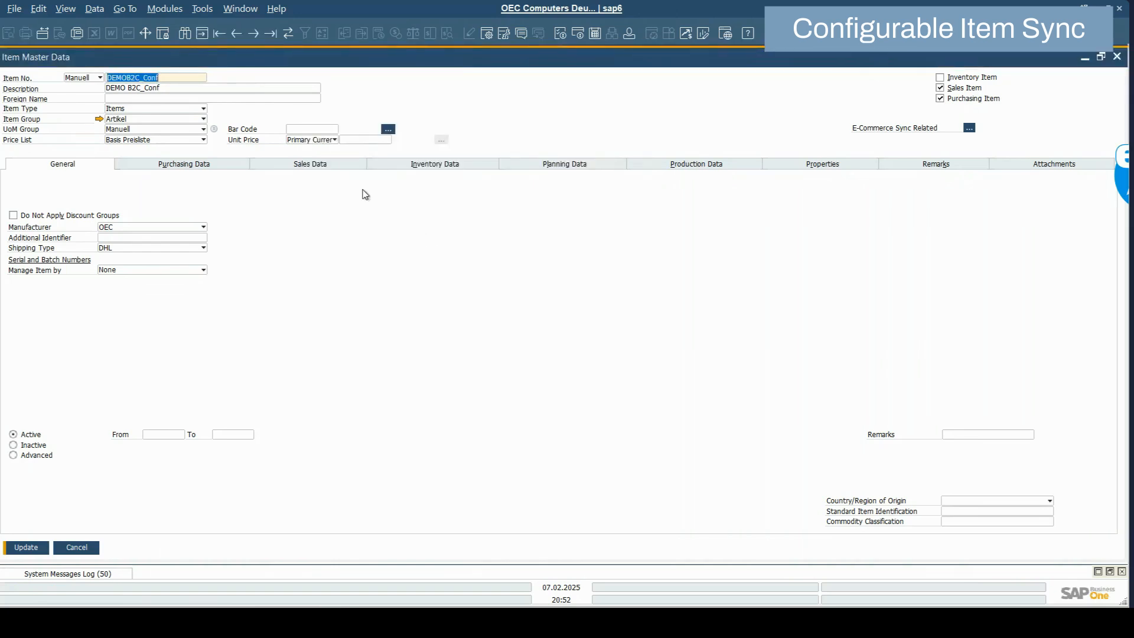
key("ctrl+f")
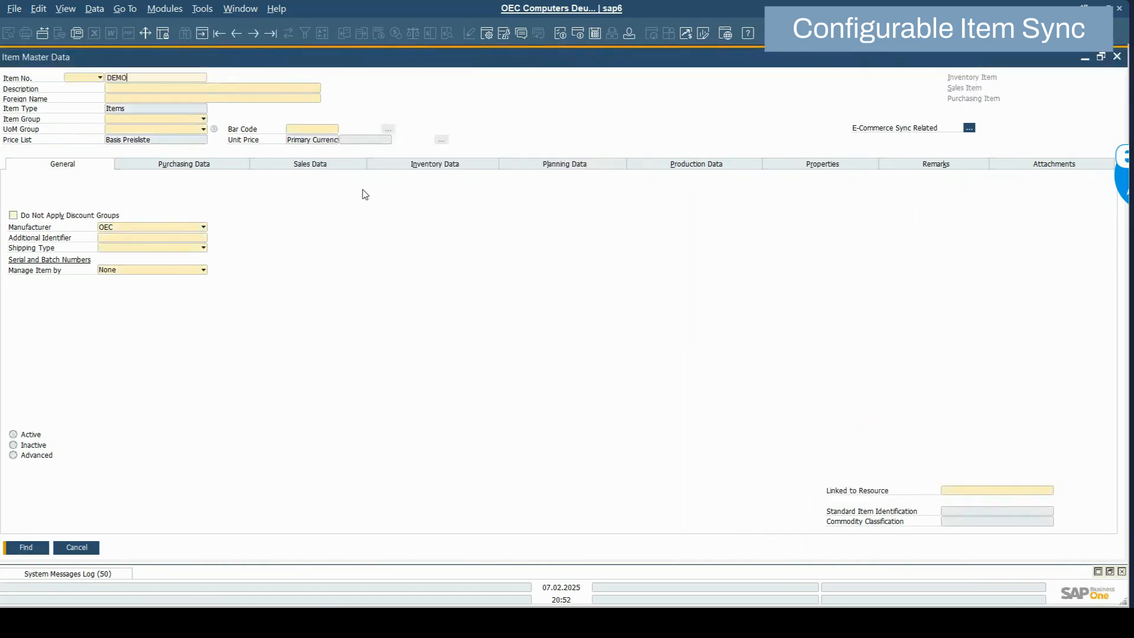
key("Return")
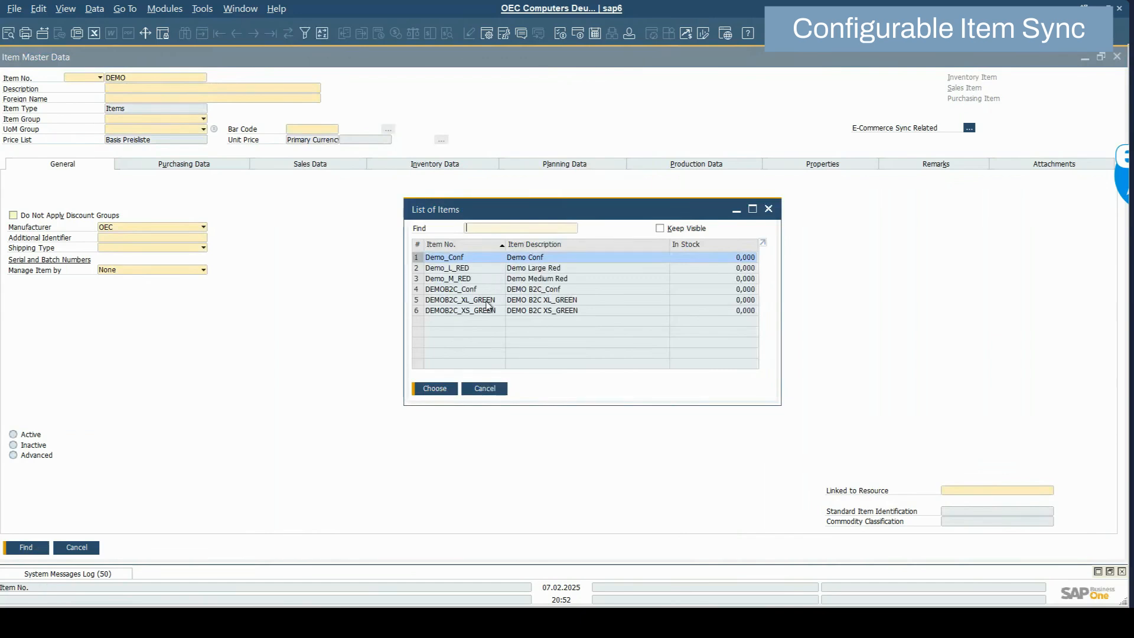
double_click(488, 306)
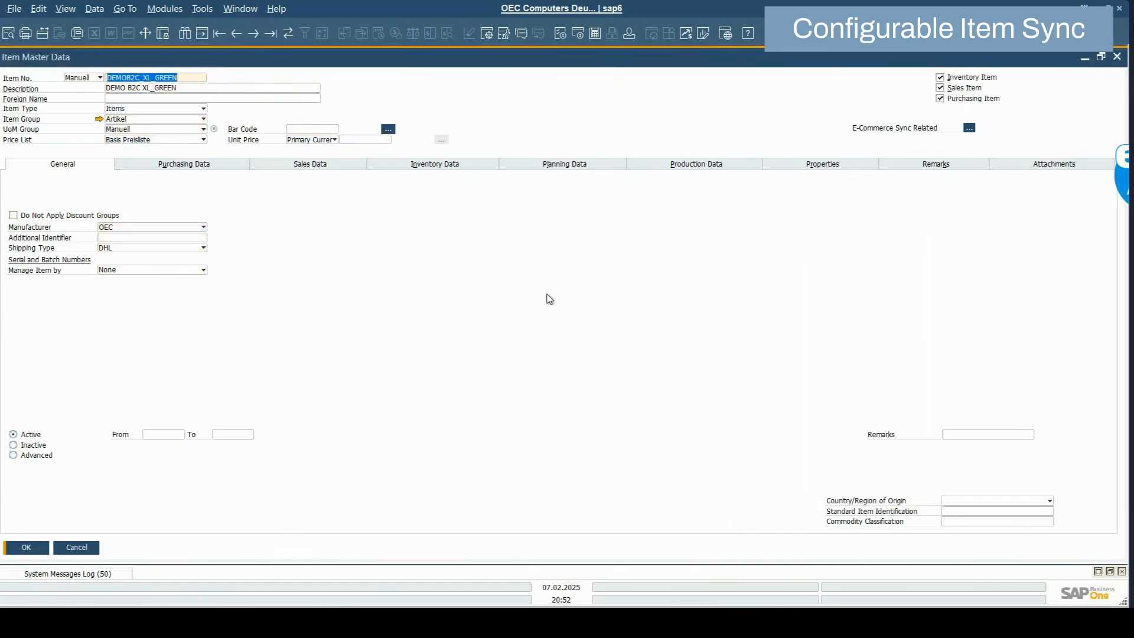
Review DEMOB2C_XL_GREEN's Magento B2C attributes (color Green, size XL), then close without saving
left_click(971, 131)
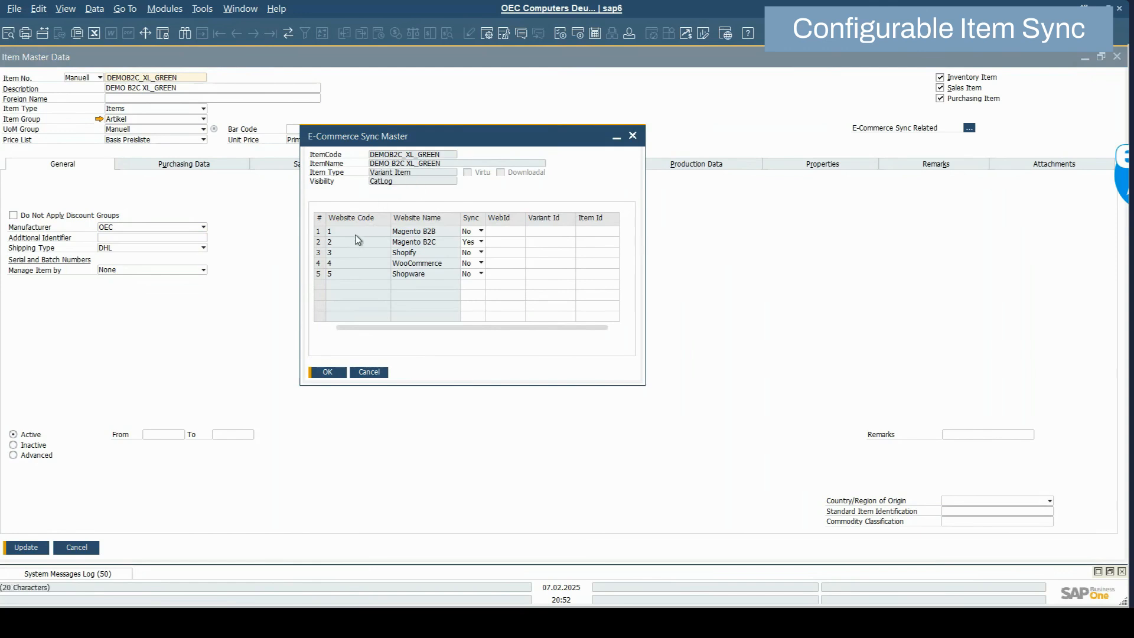
left_click(322, 243)
double_click(323, 243)
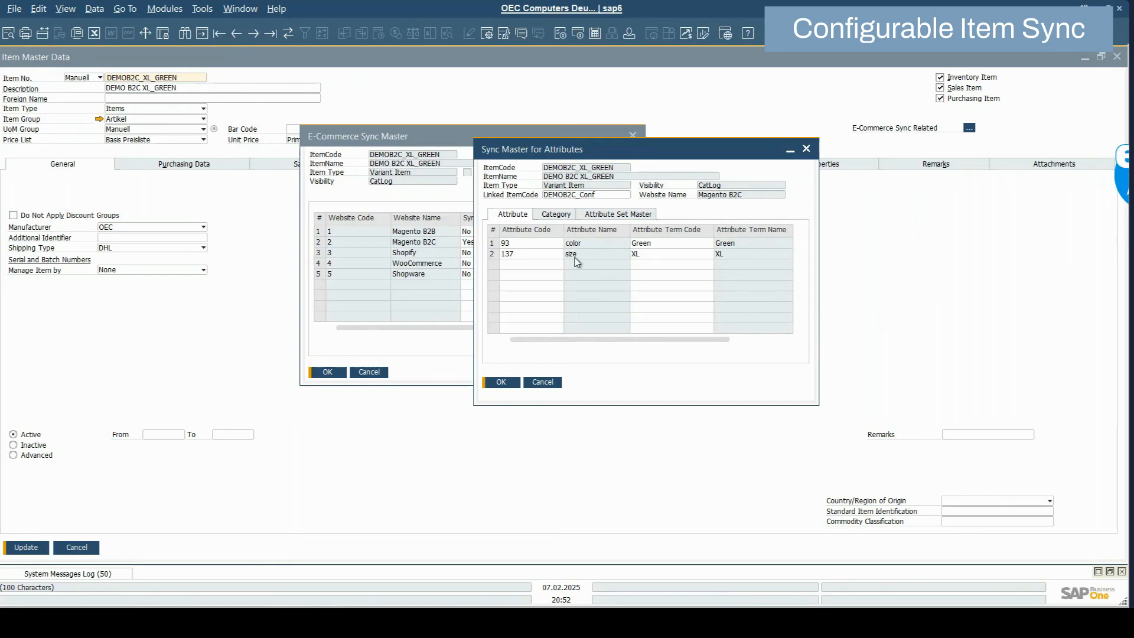
left_click(496, 383)
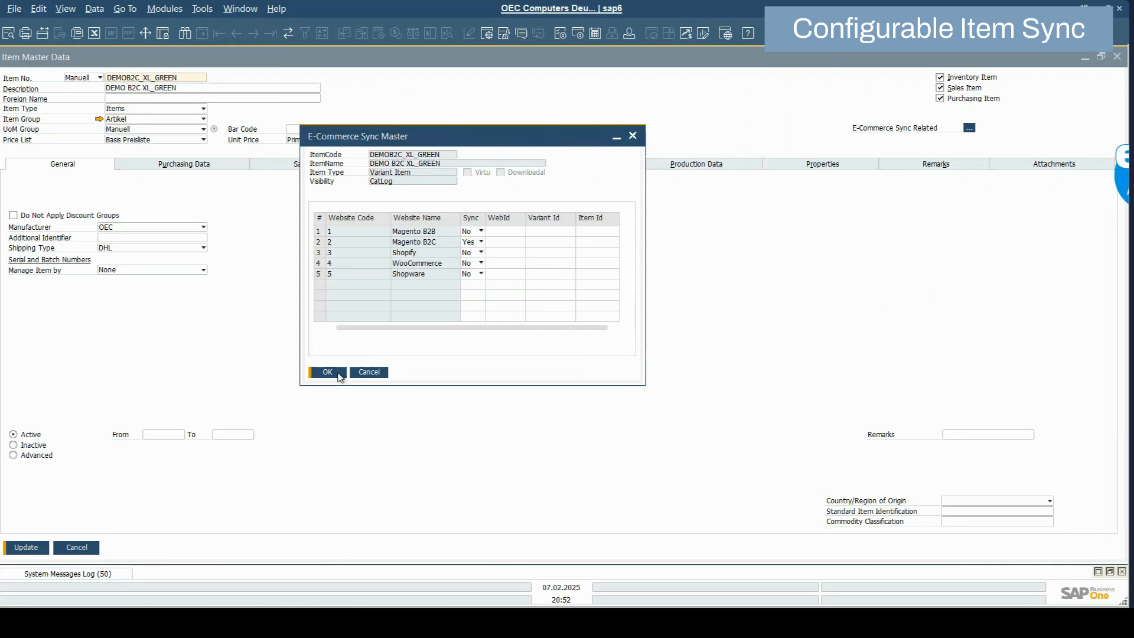
left_click(334, 373)
left_click(77, 546)
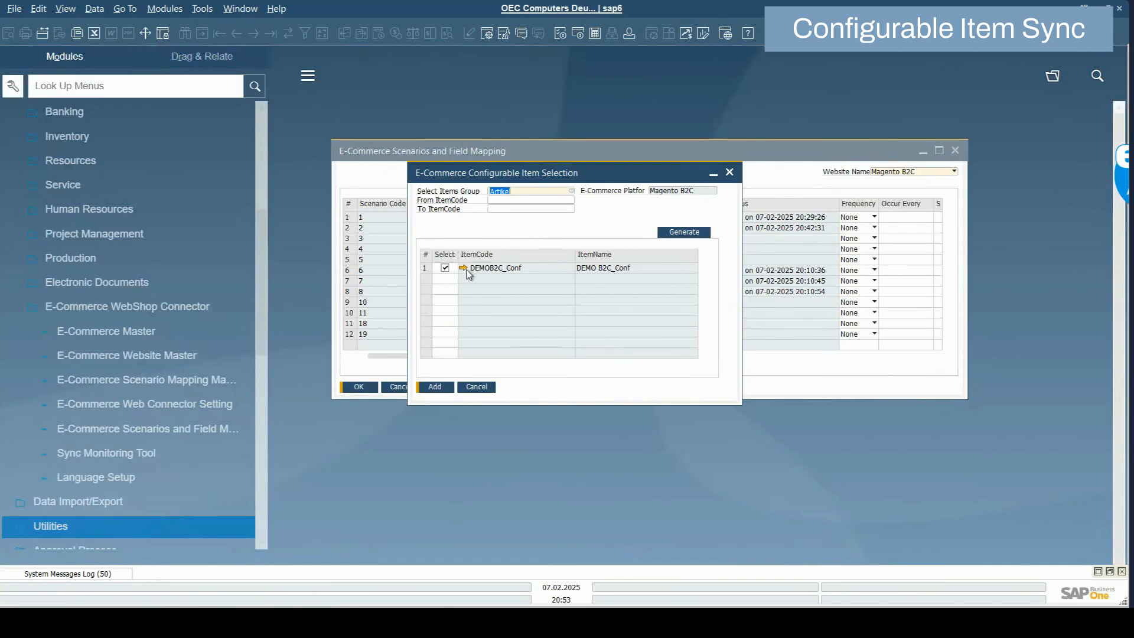
Add DEMOB2C_Conf, run the Configurable Item Master sync, and check the log for created variants
left_click(445, 387)
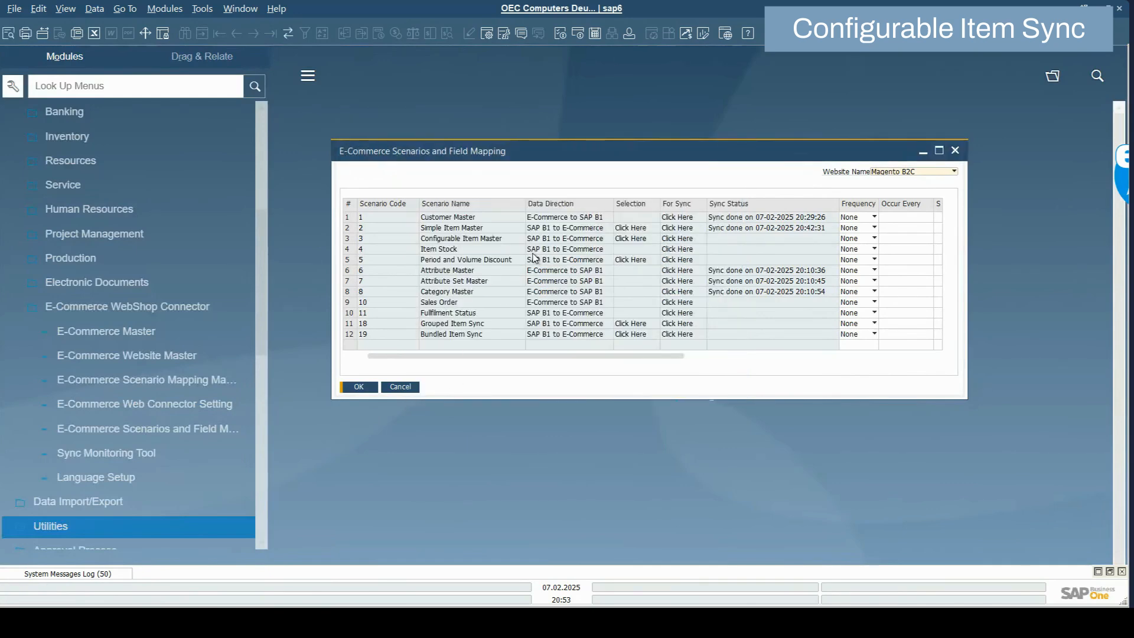
left_click(668, 239)
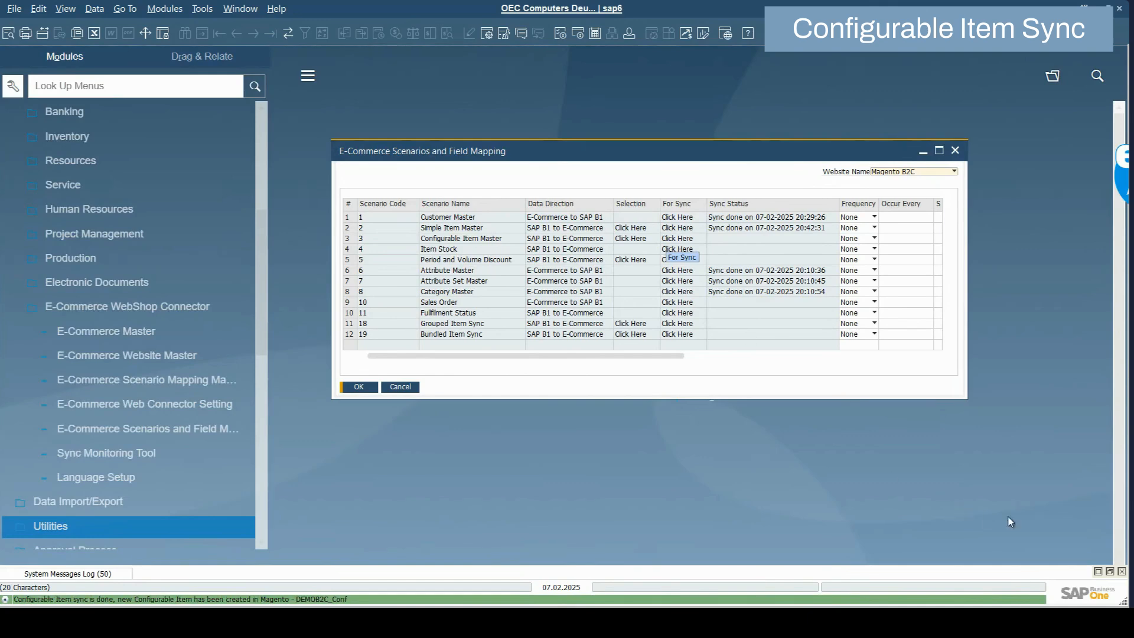
left_click(1110, 573)
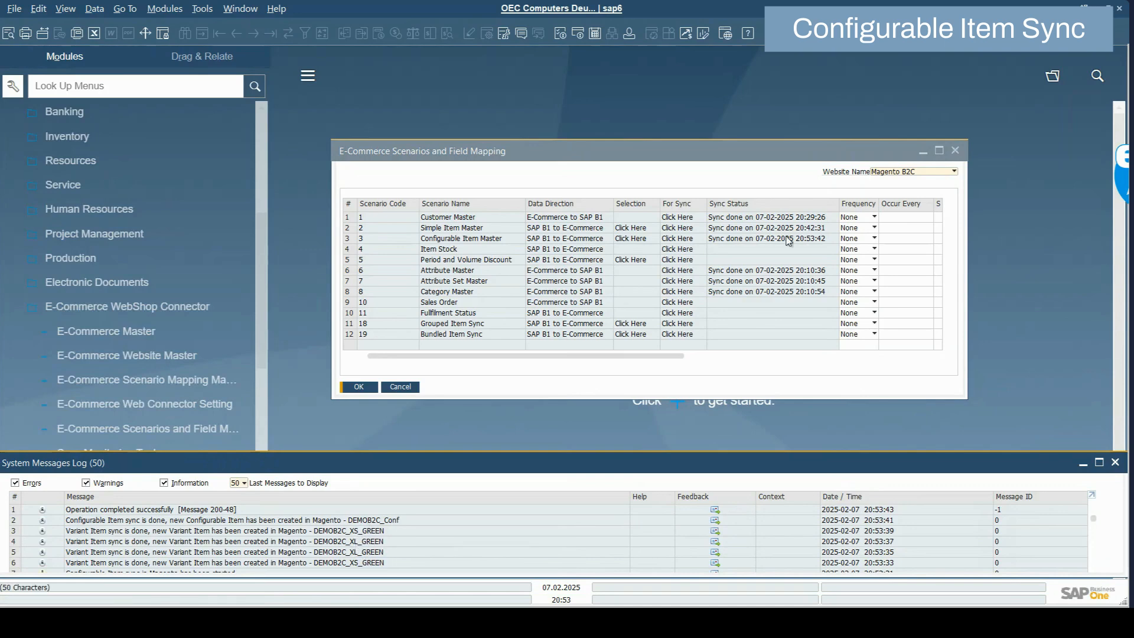
Reload Magento's Products grid to show DEMO B2C_Conf with its XL and XS green variants
left_click(231, 579)
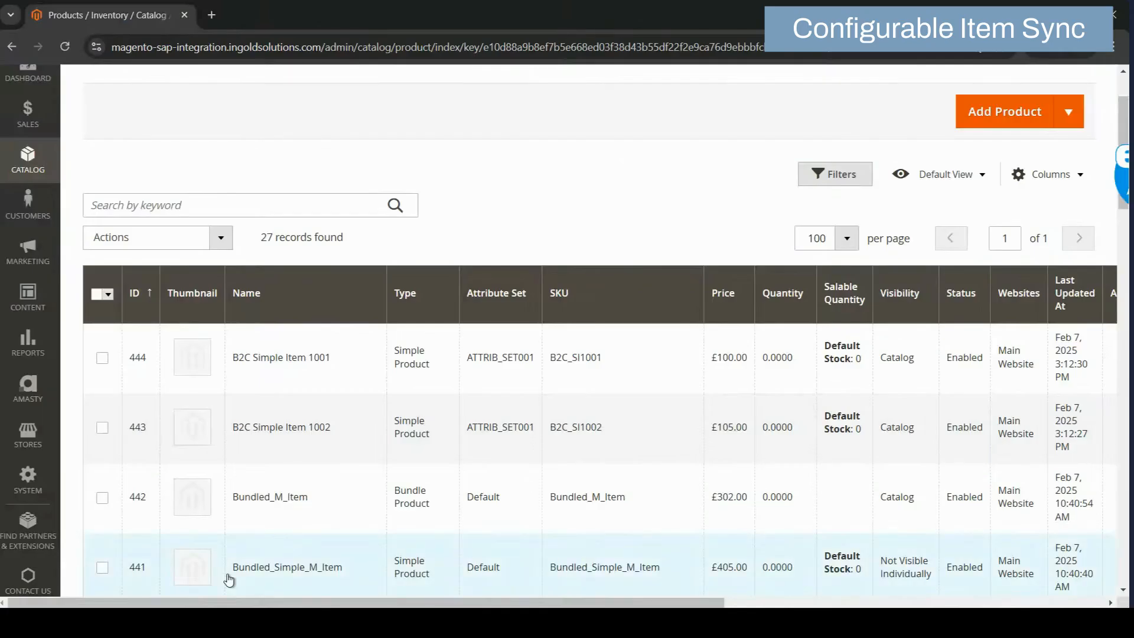
left_click(862, 47)
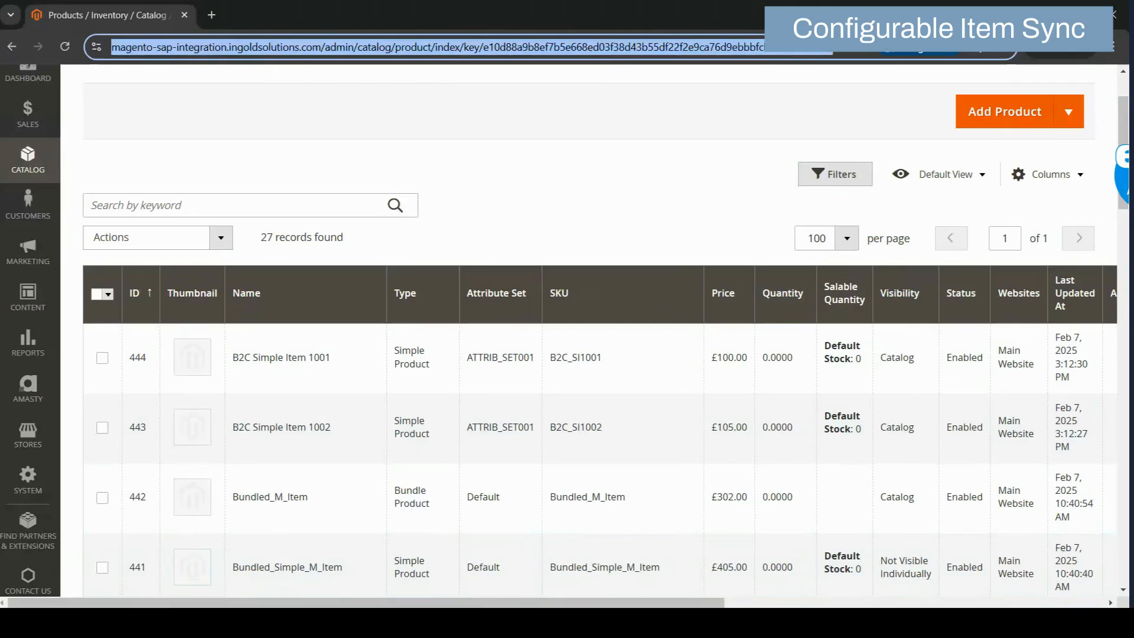
key("Return")
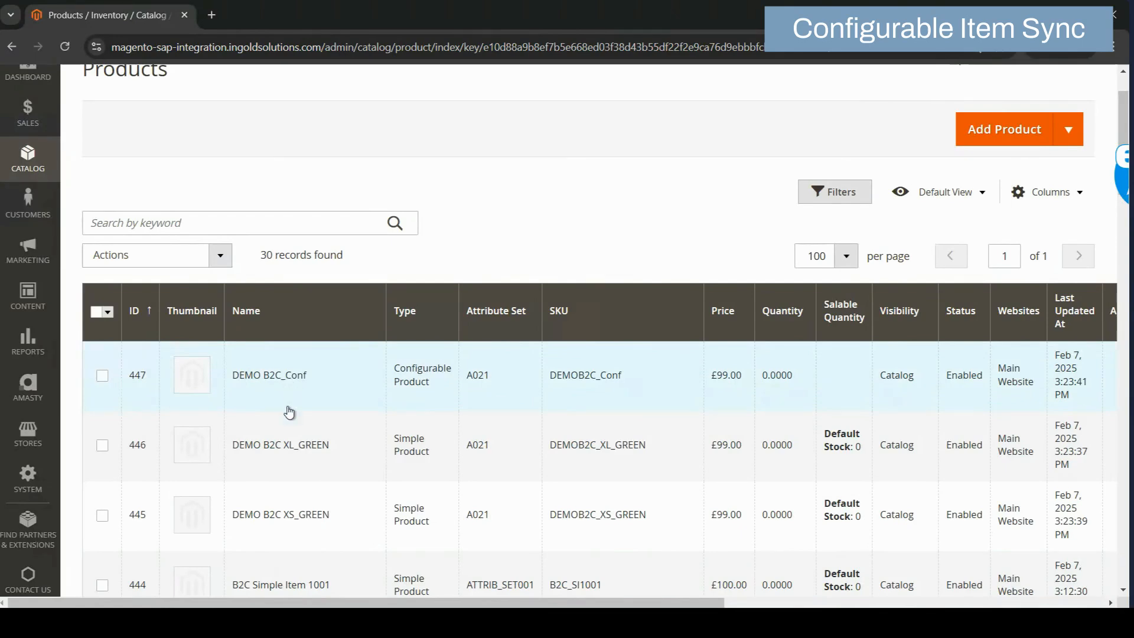
Open the DEMO B2C_Conf product edit page and scroll through its form
left_click(291, 379)
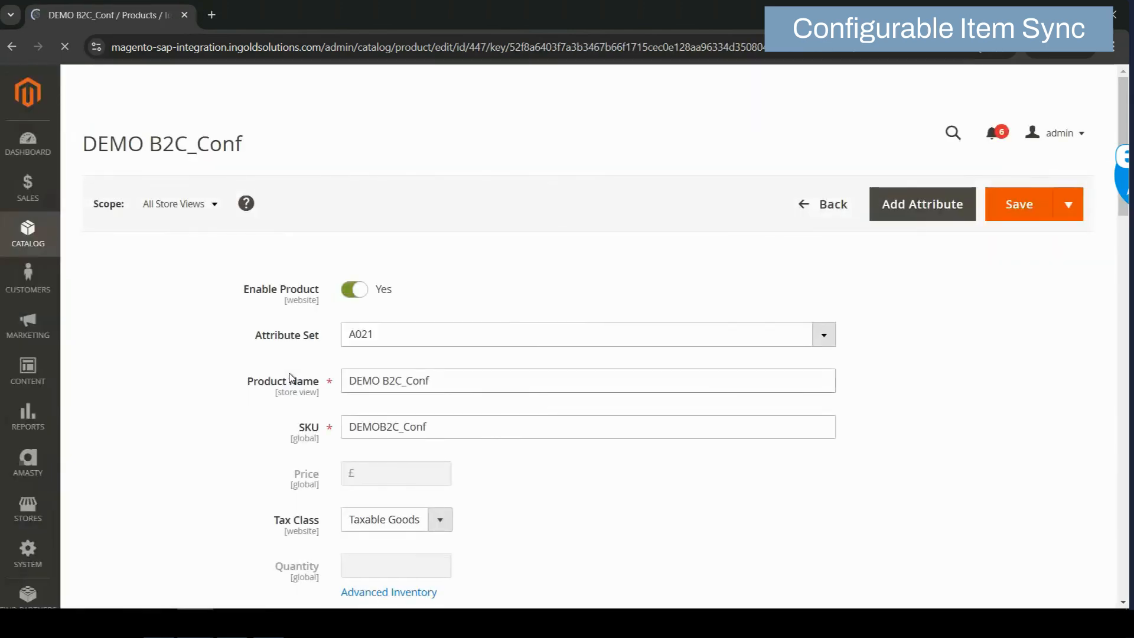
scroll(291, 378, "down", 1)
scroll(291, 378, "down", 5)
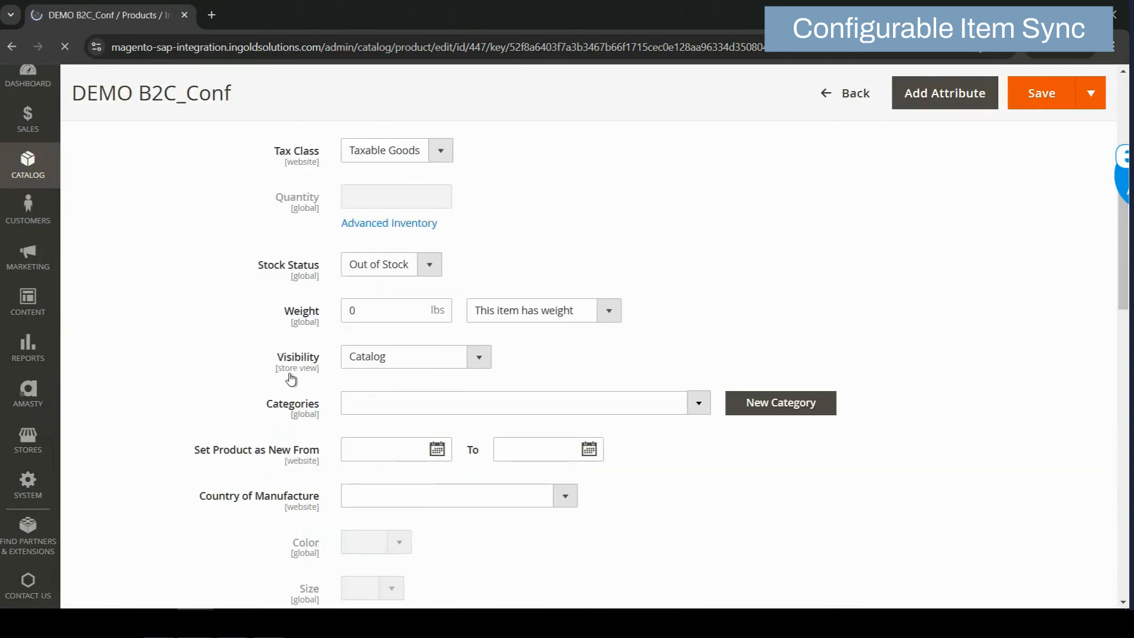
scroll(291, 379, "down", 7)
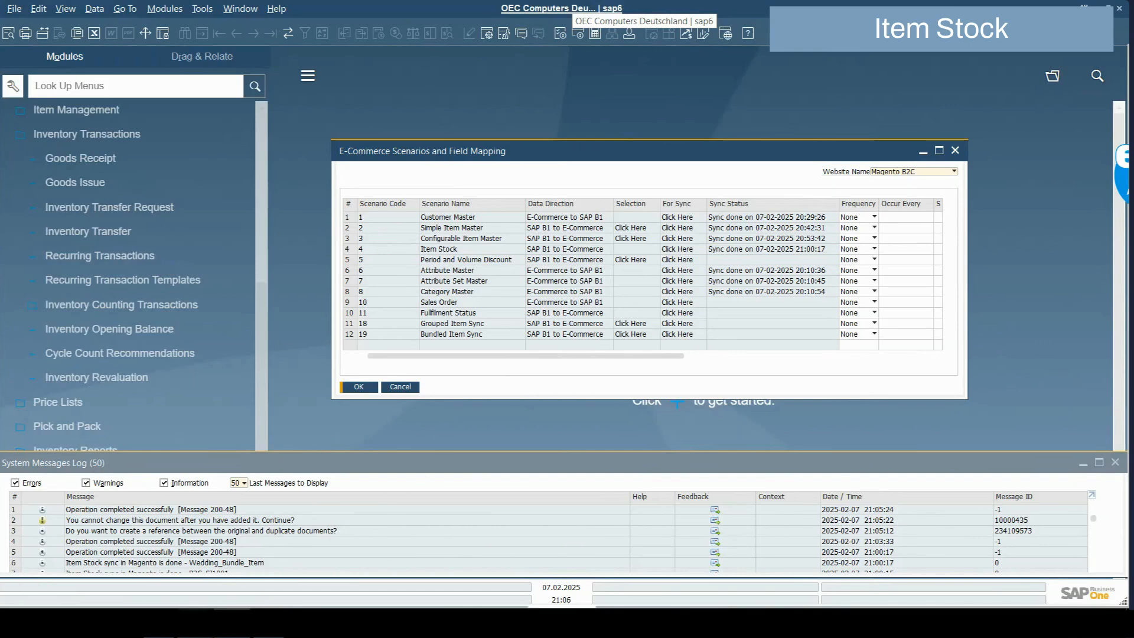
Run the Item Stock sync, then reload Magento's Products grid showing Items 1001 and 1002 stocked 100 and 90
left_click(228, 577)
left_click(683, 250)
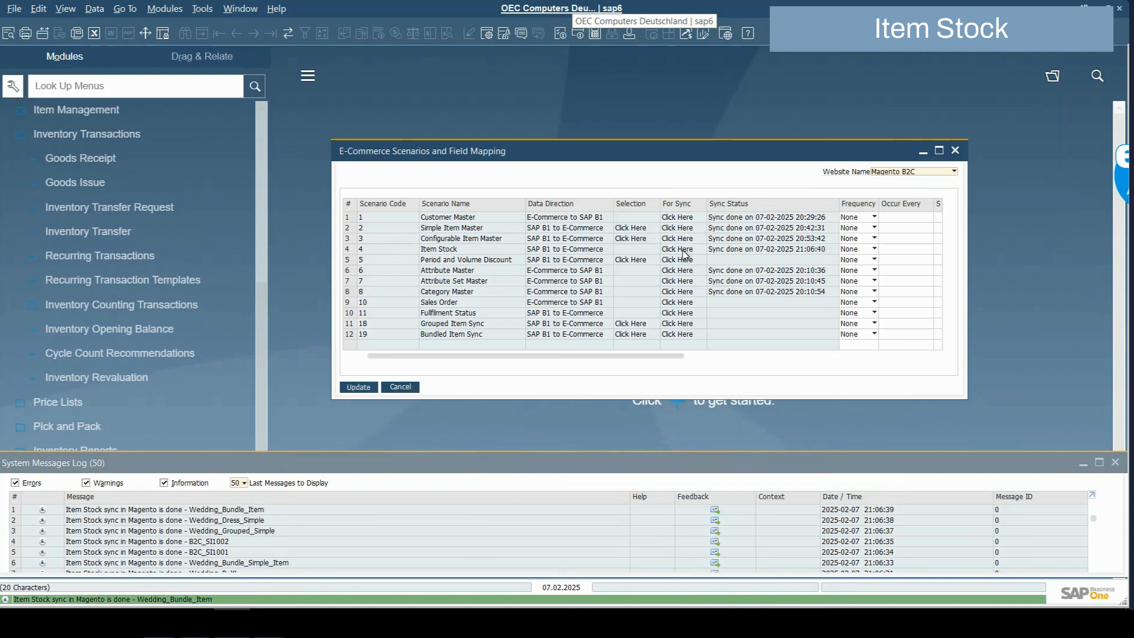
mouse_move(195, 623)
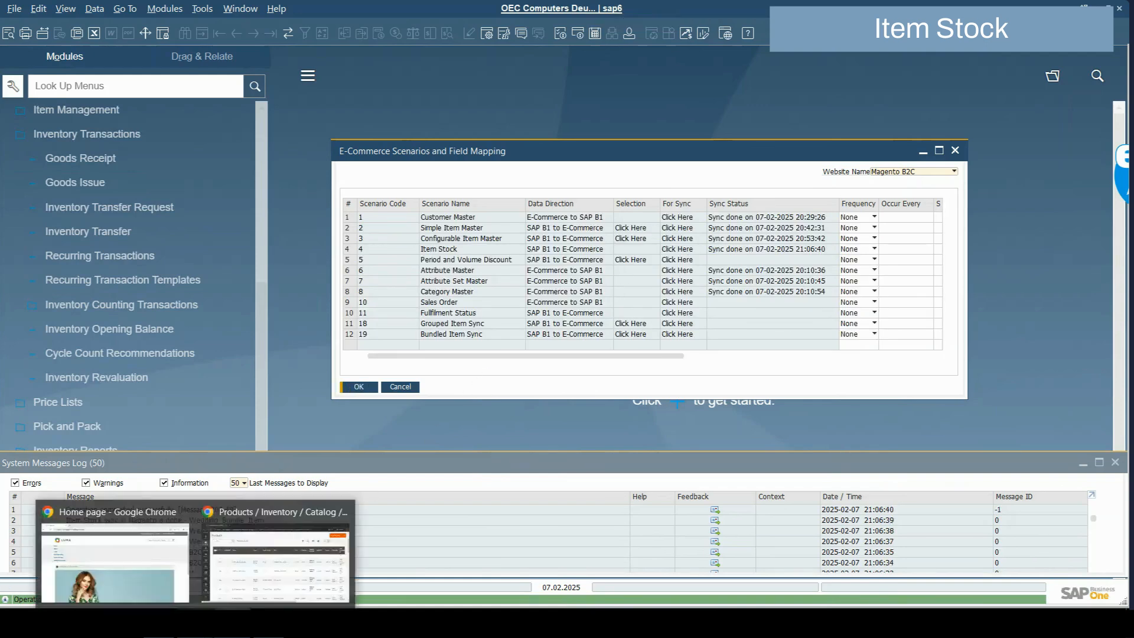
left_click(278, 547)
key("Return")
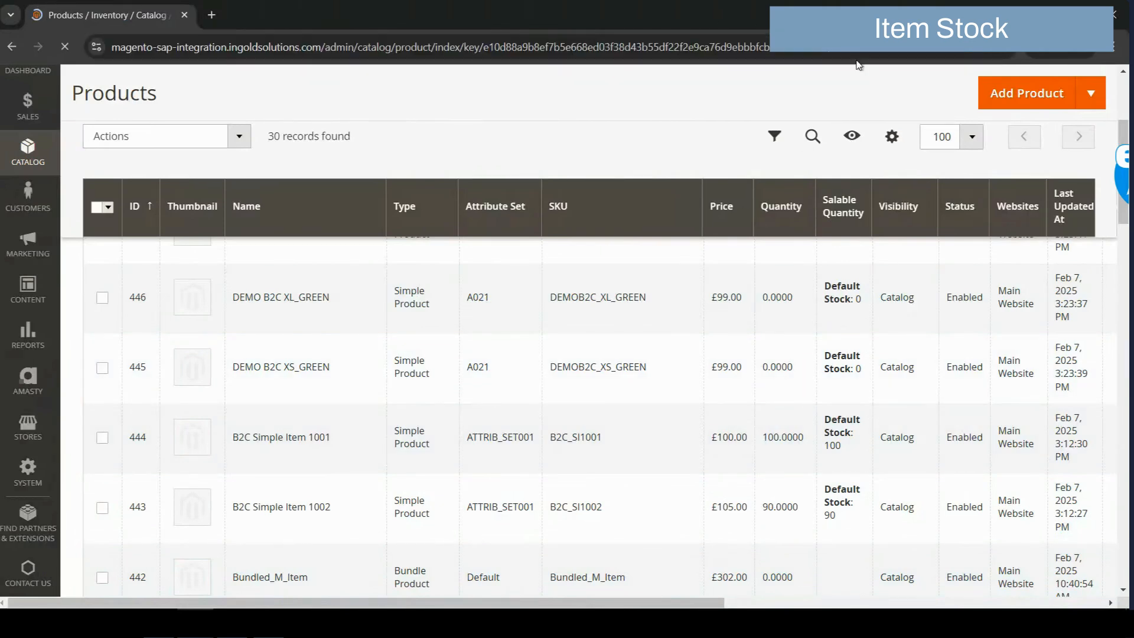
scroll(642, 360, "down", 10)
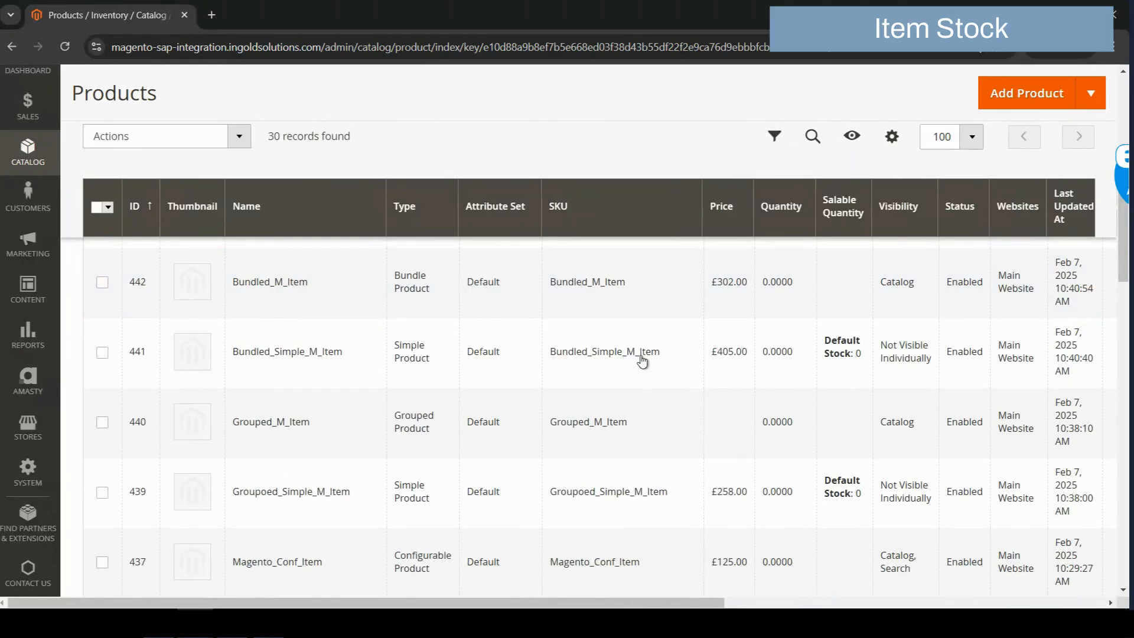
scroll(642, 360, "down", 2)
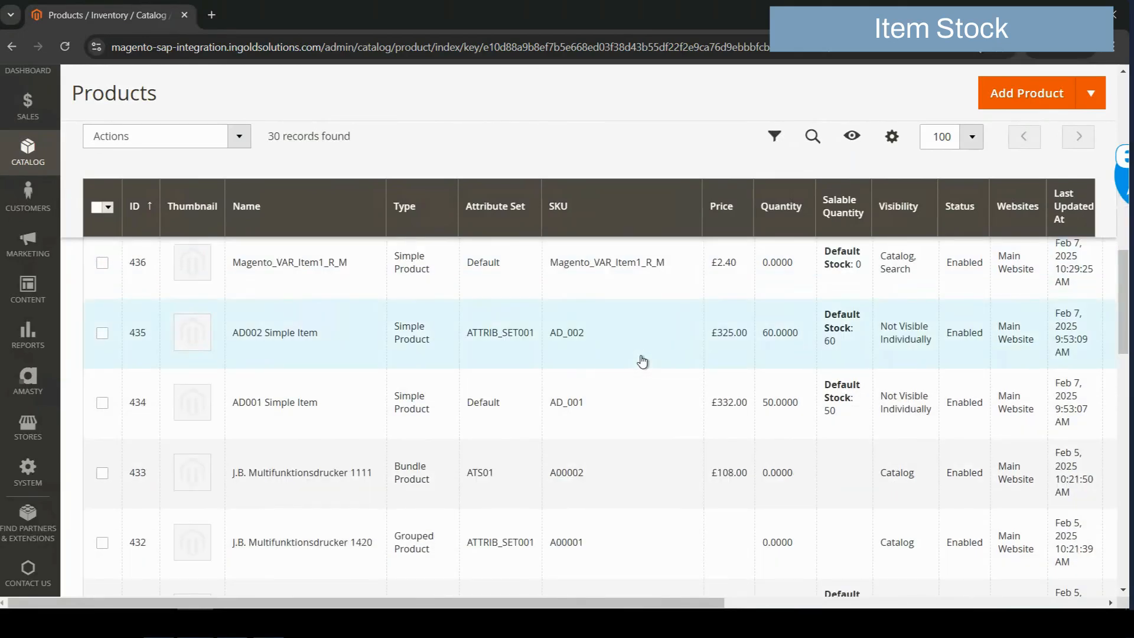
scroll(642, 360, "up", 8)
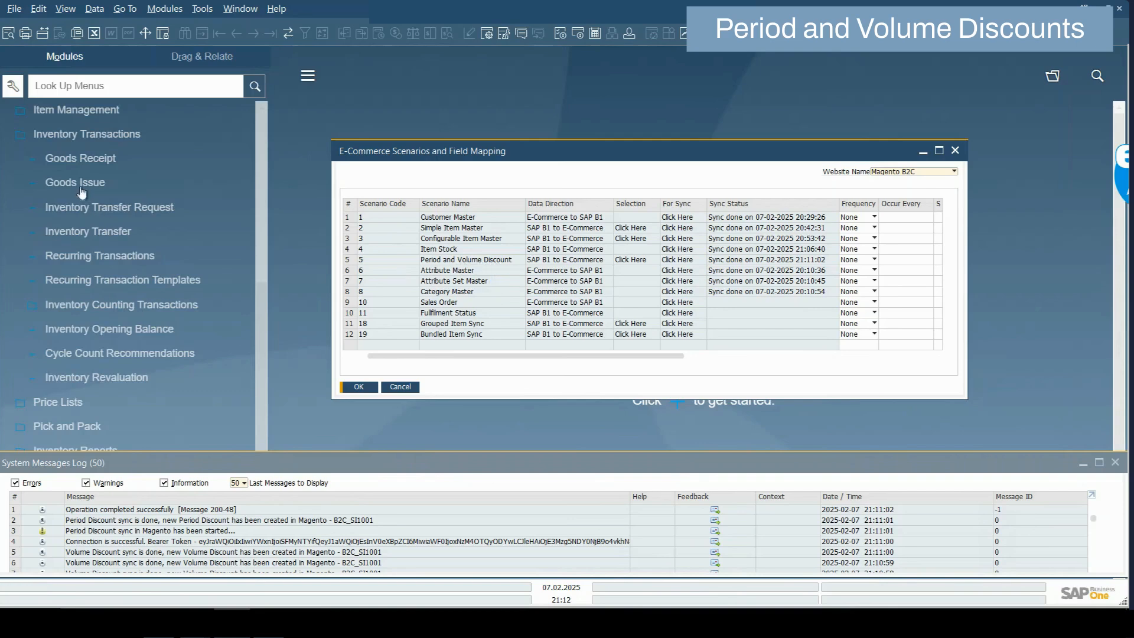
Open Period and Volume Discounts for the VK Regulär price list and locate item B2C_SI1001
left_click(165, 8)
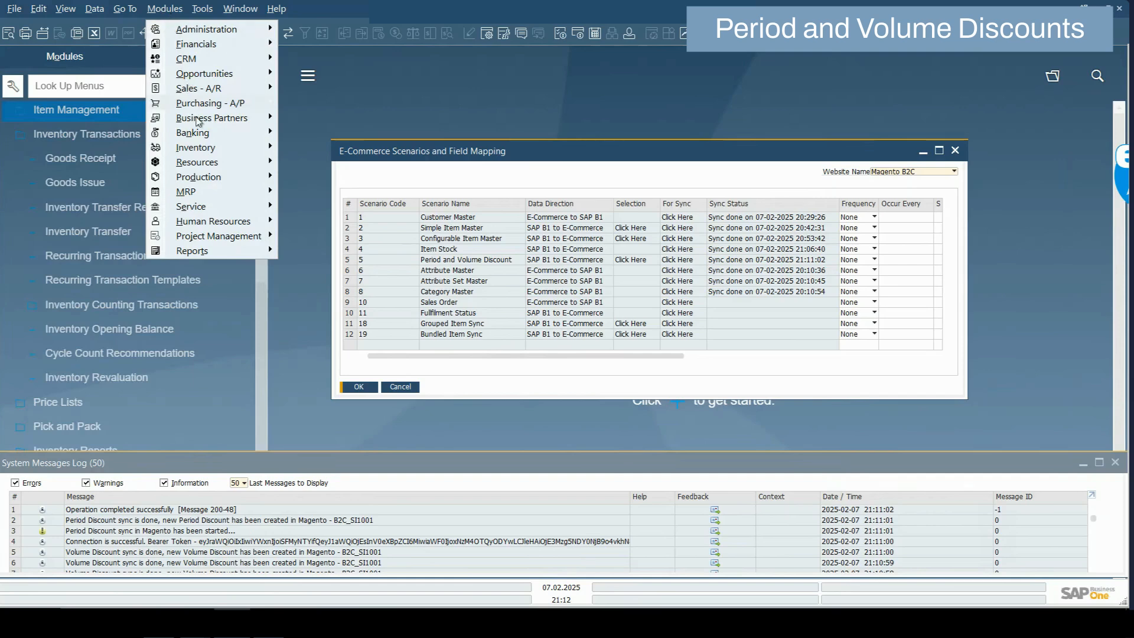
mouse_move(204, 149)
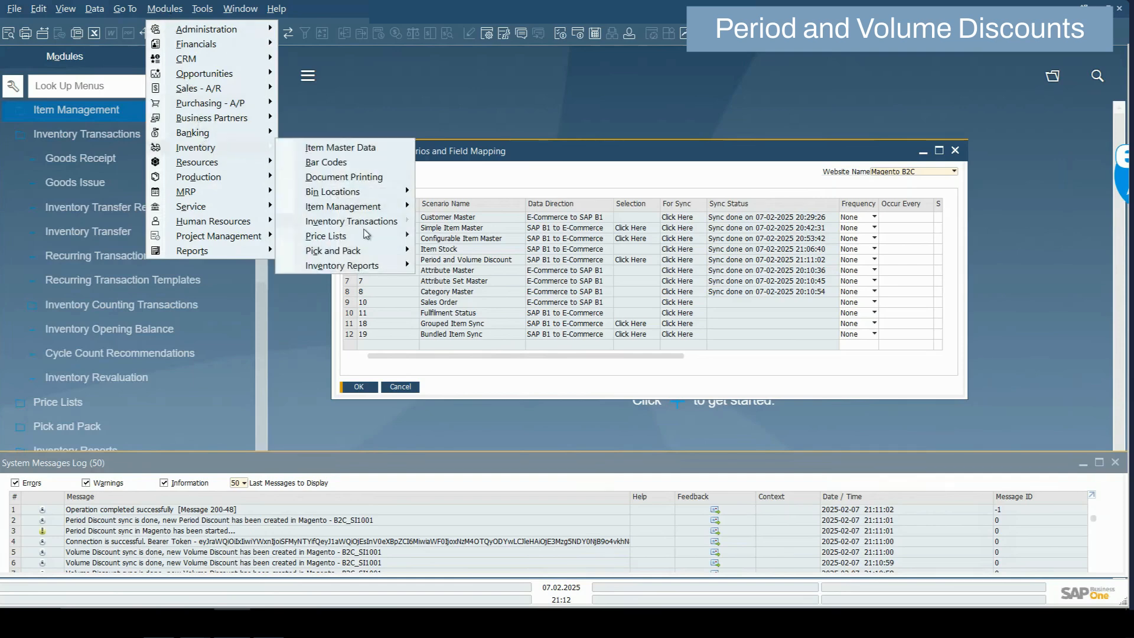
mouse_move(369, 238)
left_click(468, 252)
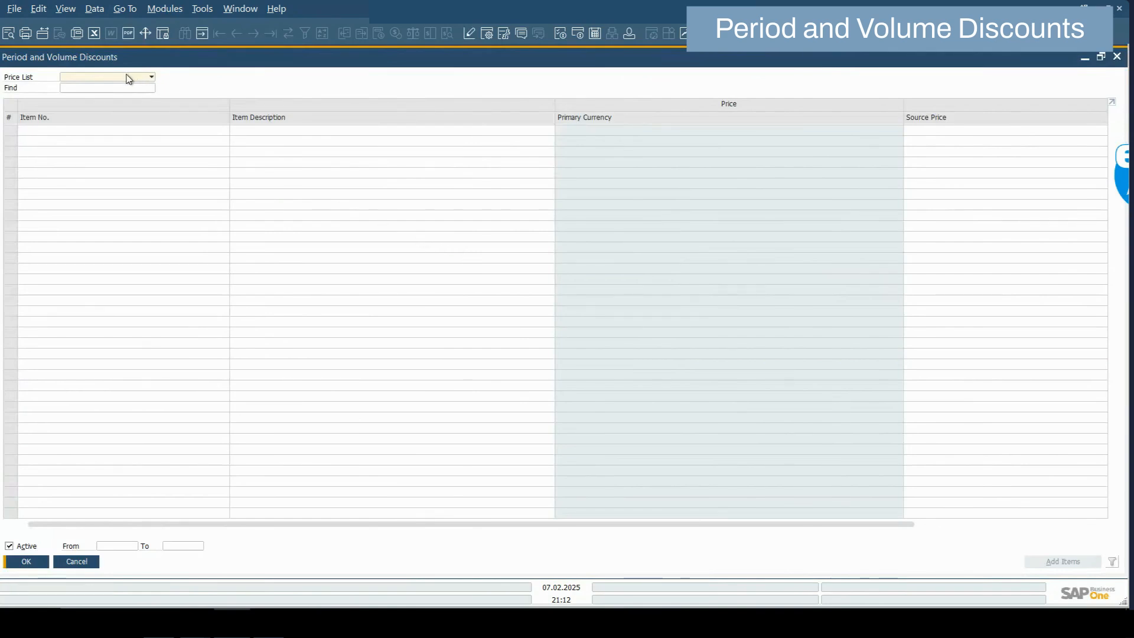
left_click(128, 80)
left_click(139, 130)
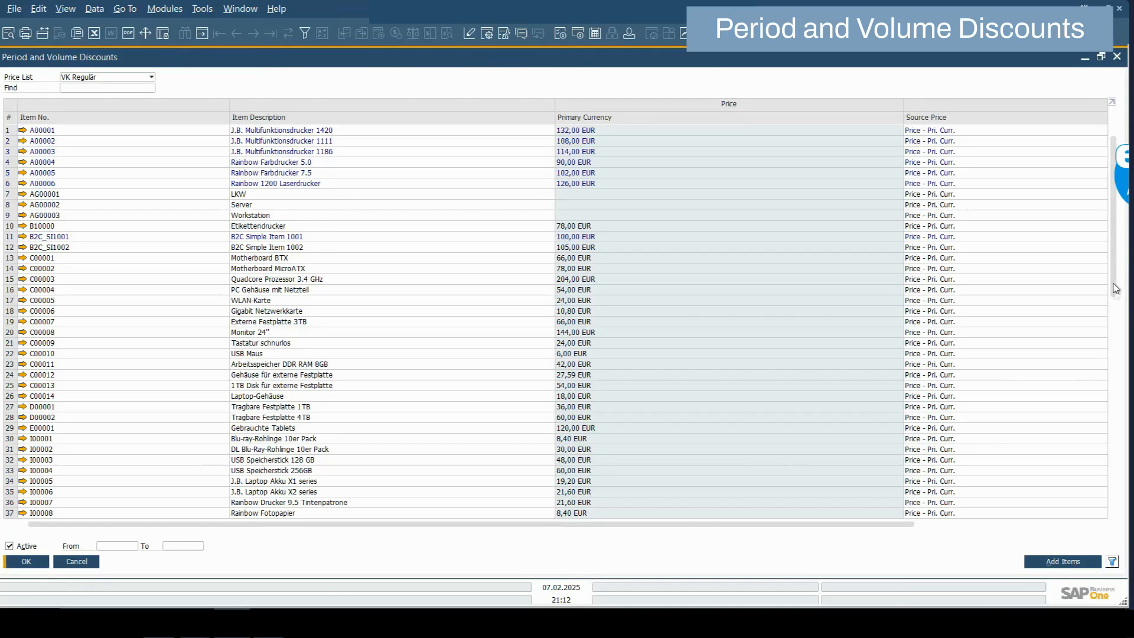
left_click_drag(1115, 288, 1115, 502)
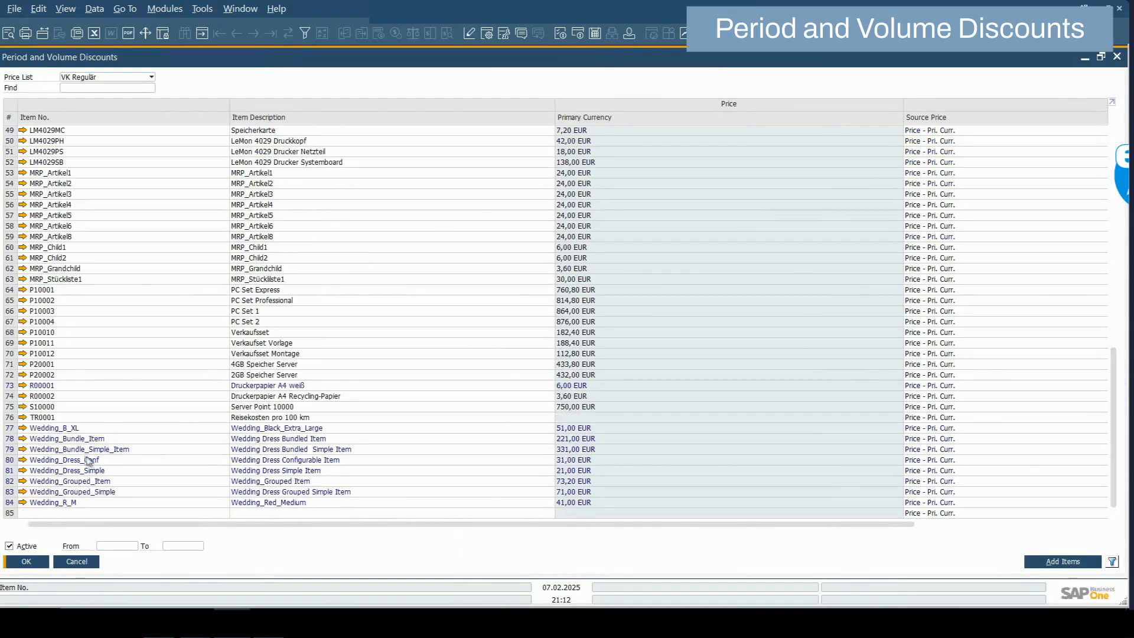
scroll(84, 456, "up", 4)
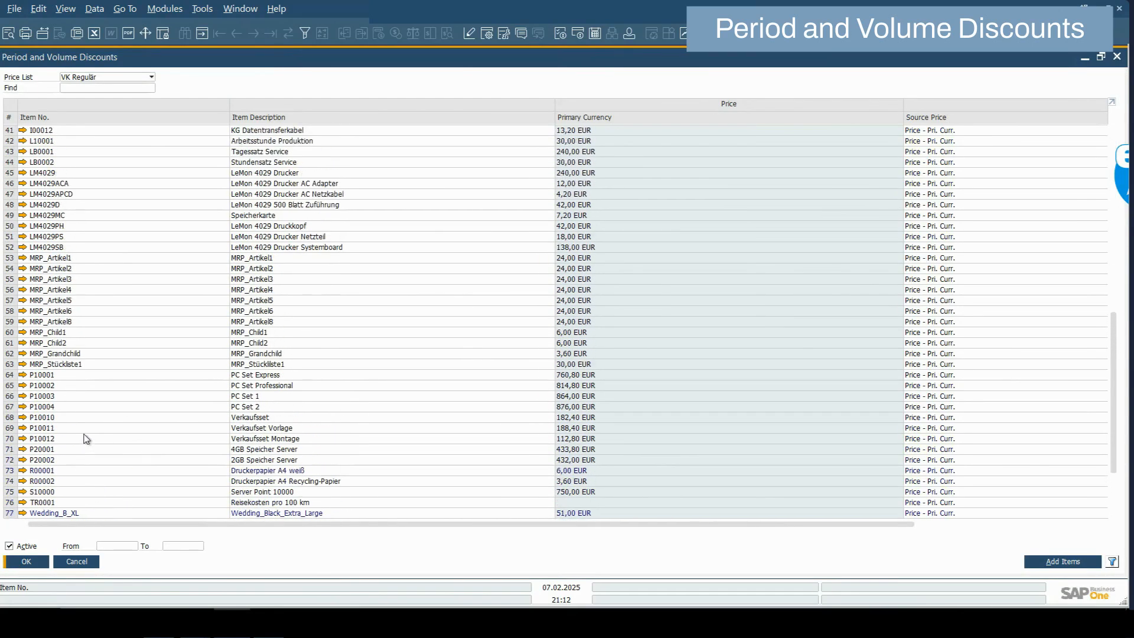
scroll(87, 436, "up", 4)
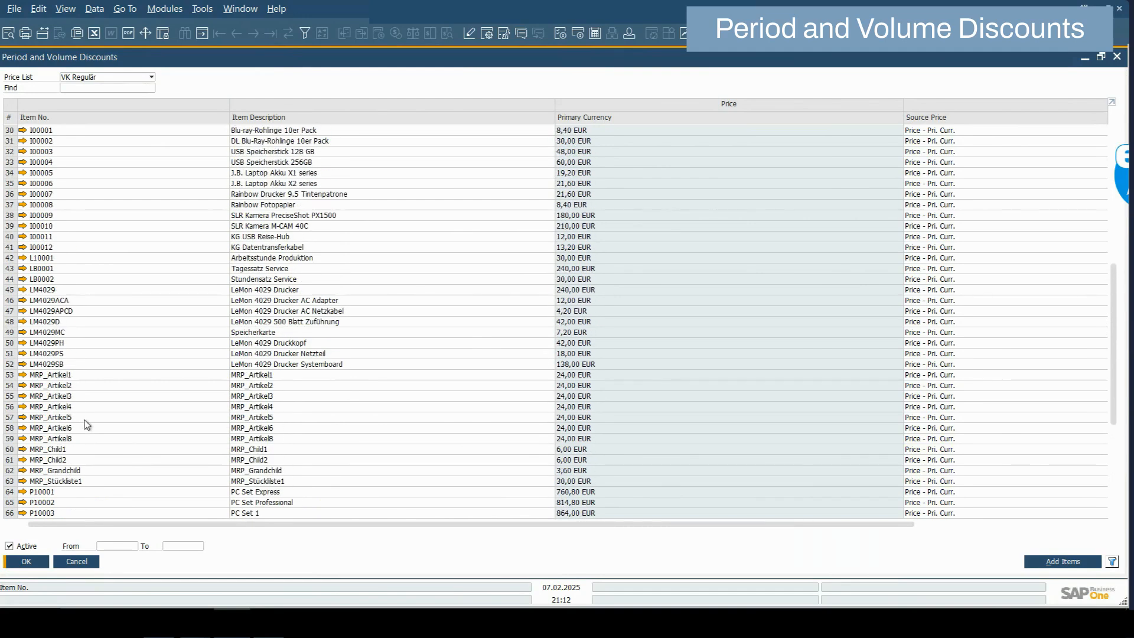
scroll(86, 424, "up", 2)
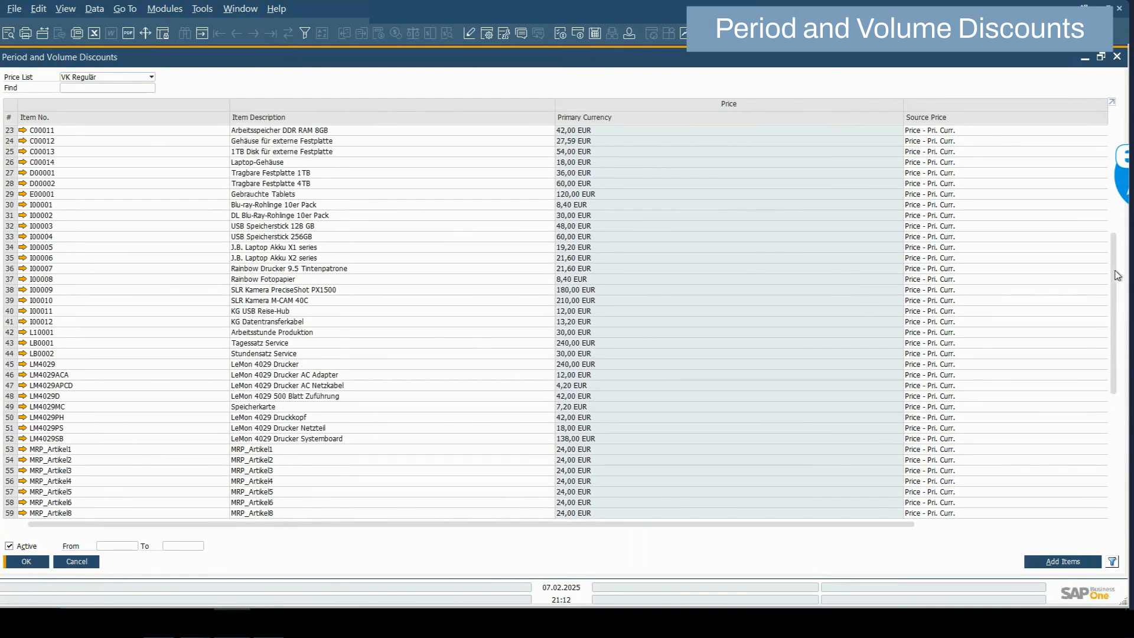
left_click_drag(1116, 276, 1117, 186)
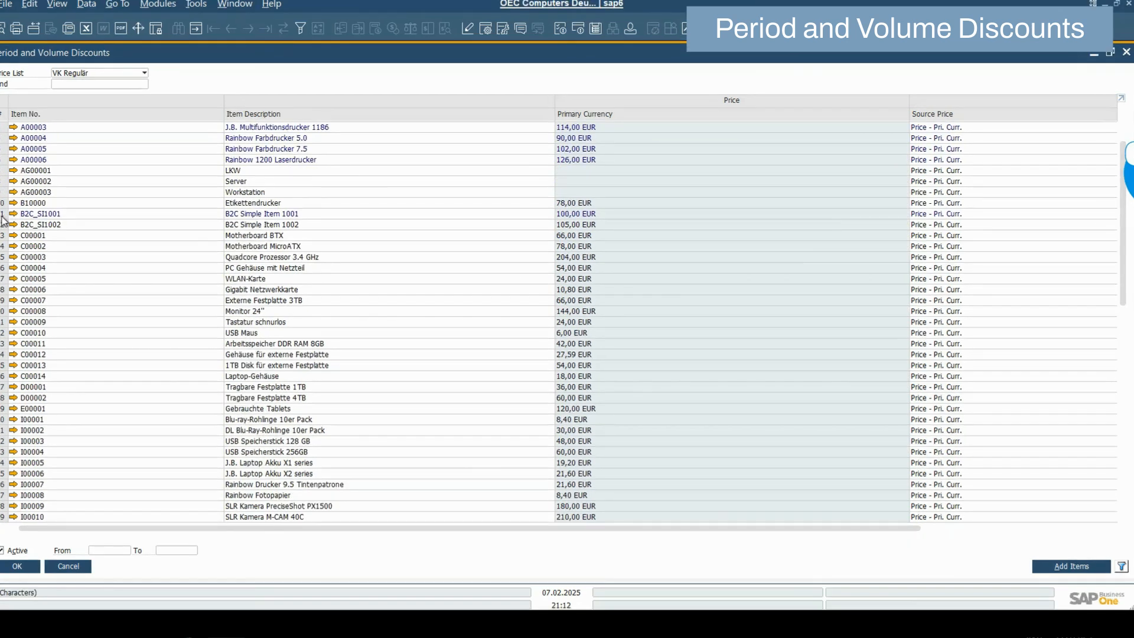
View B2C_SI1001's 07.02.2025–07.02.2026 volume tiers (5% from 6, 10% from 11), then close the windows
double_click(3, 216)
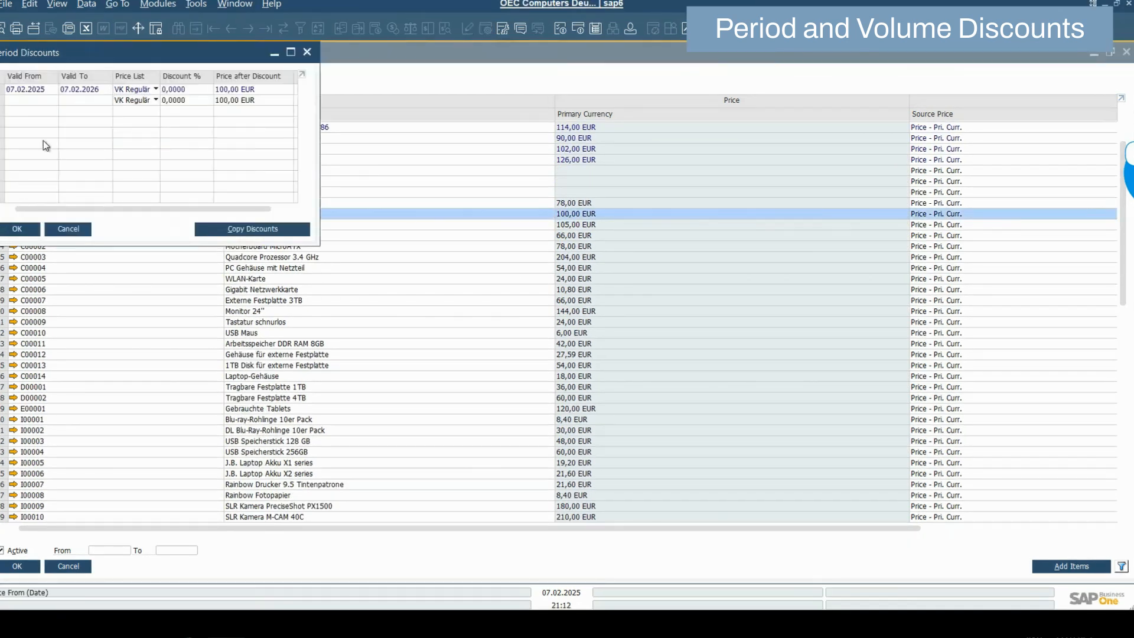
double_click(3, 90)
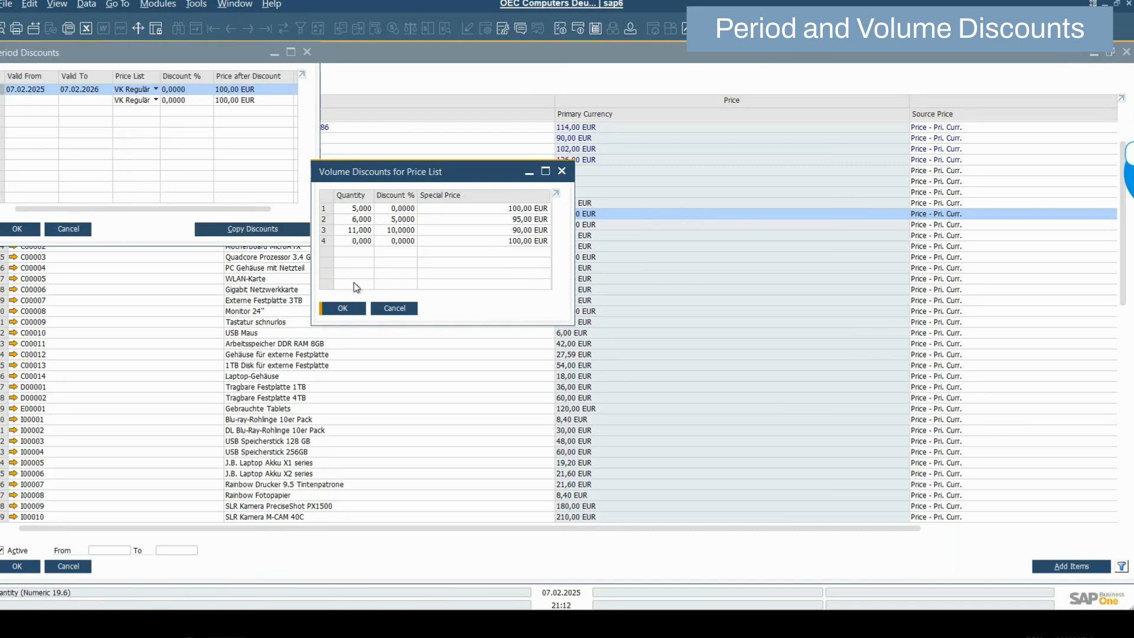
left_click(343, 307)
left_click(24, 232)
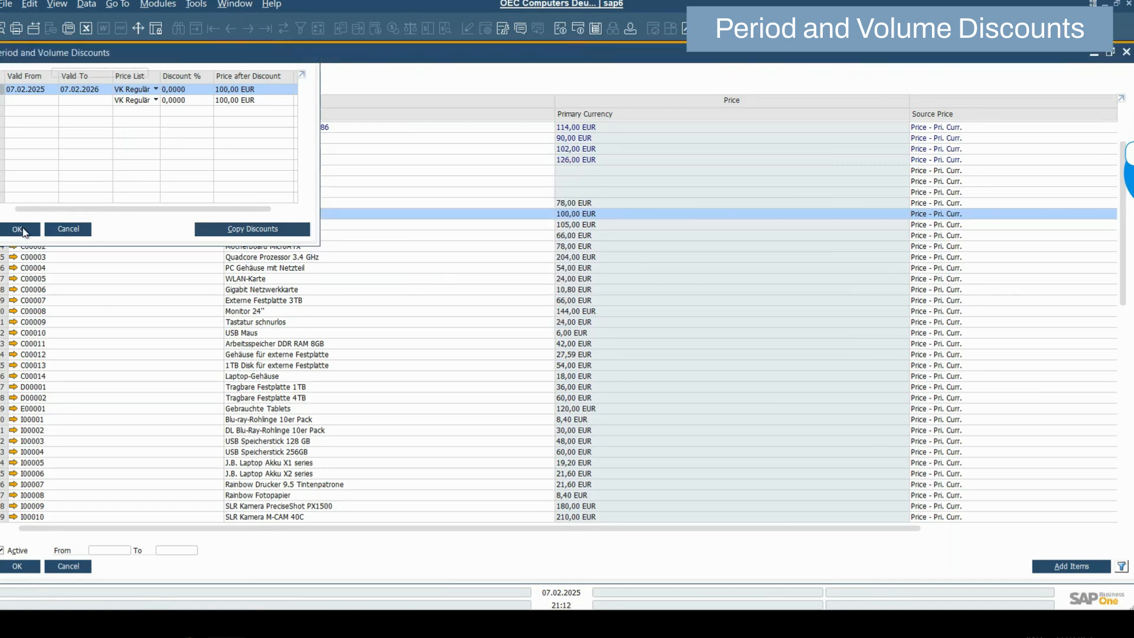
Select B2C_SI1001 from the Artikel group for the Period and Volume Discount scenario and sync it
left_click(13, 567)
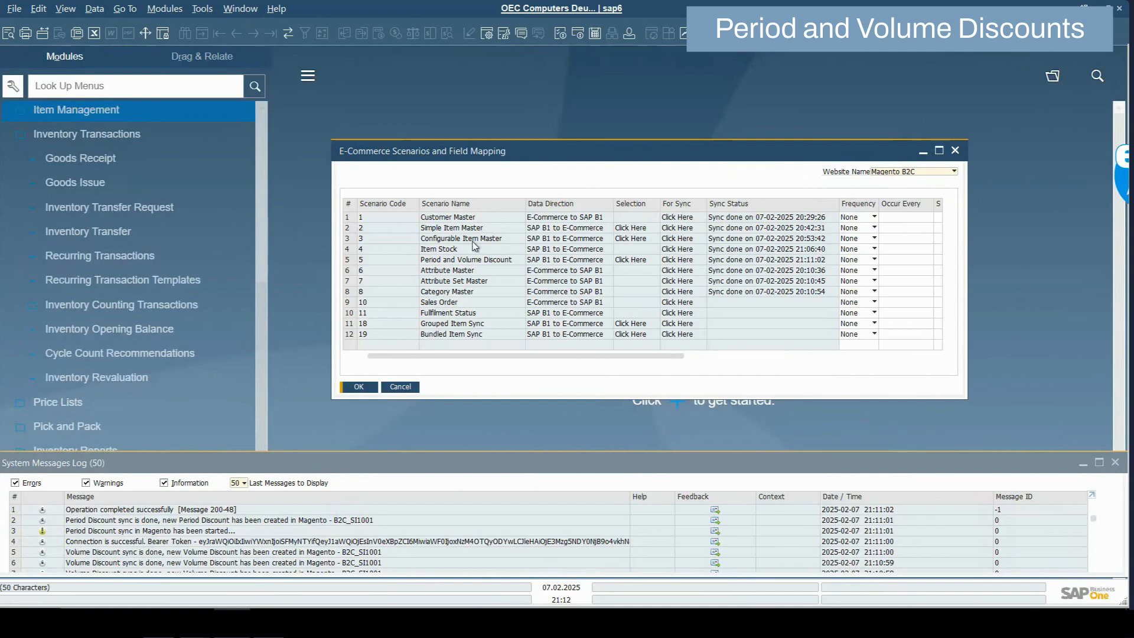
left_click(636, 260)
left_click(460, 155)
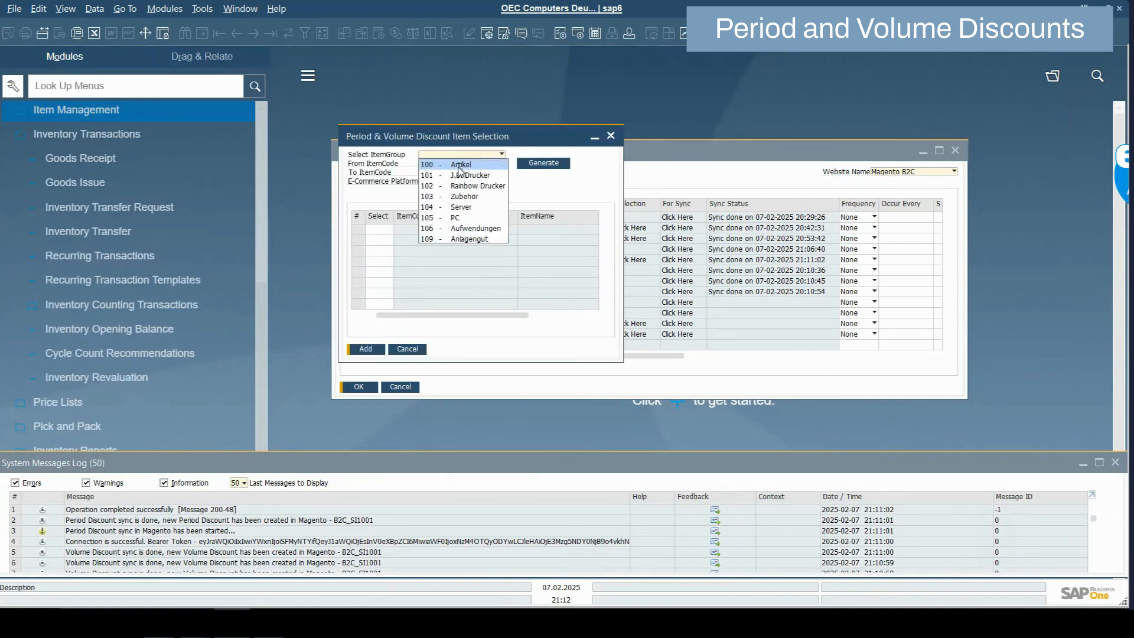
left_click(459, 165)
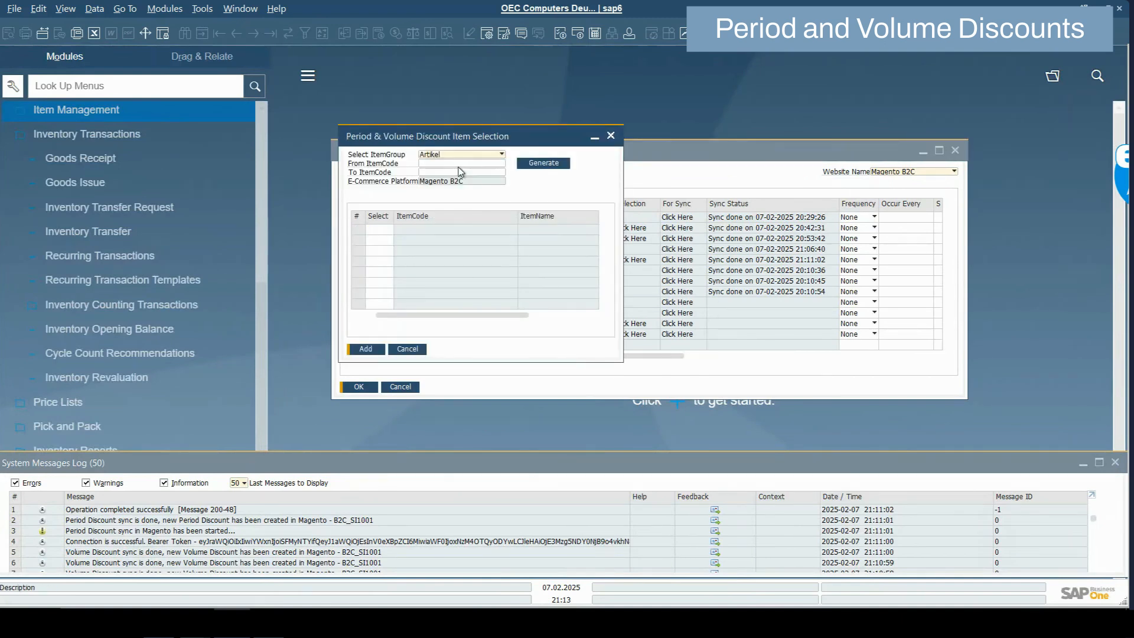
left_click(544, 164)
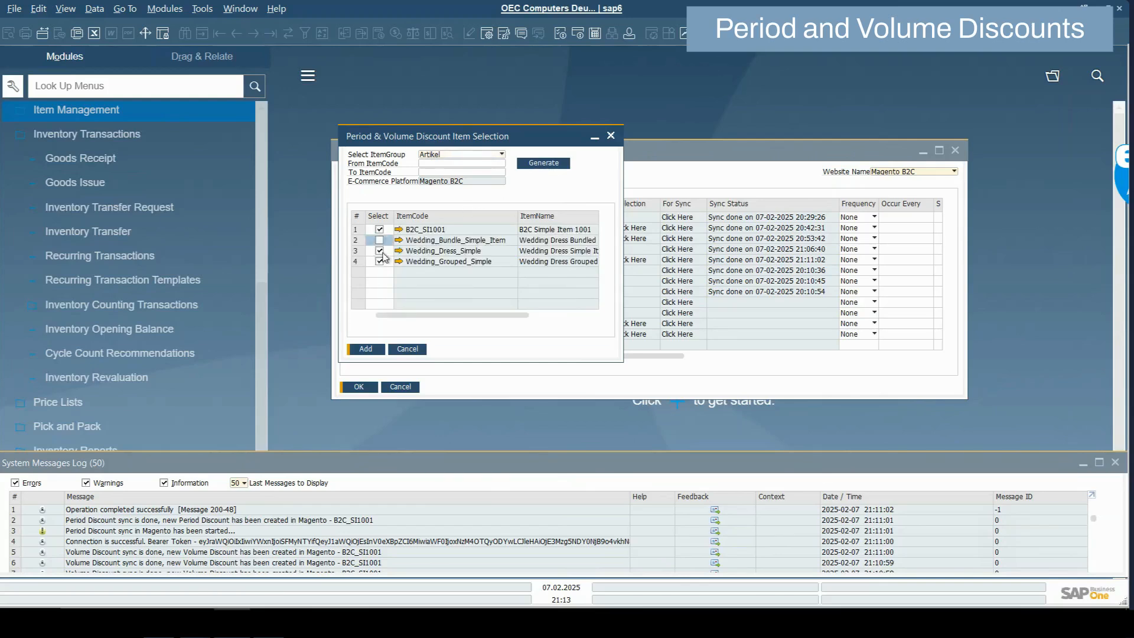
left_click(366, 350)
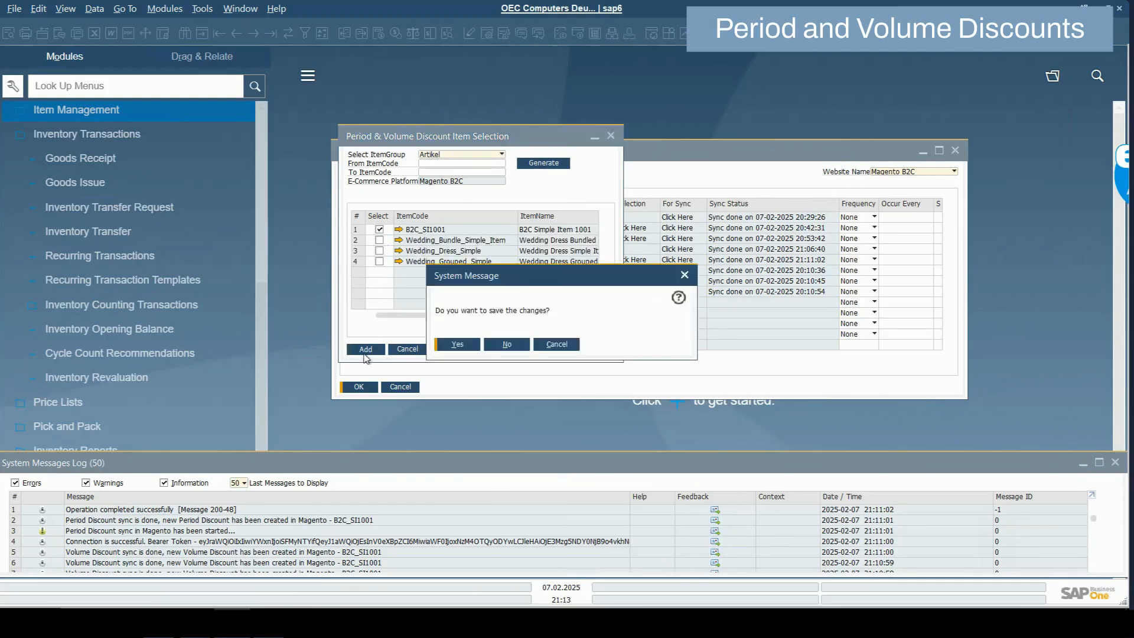
left_click(455, 344)
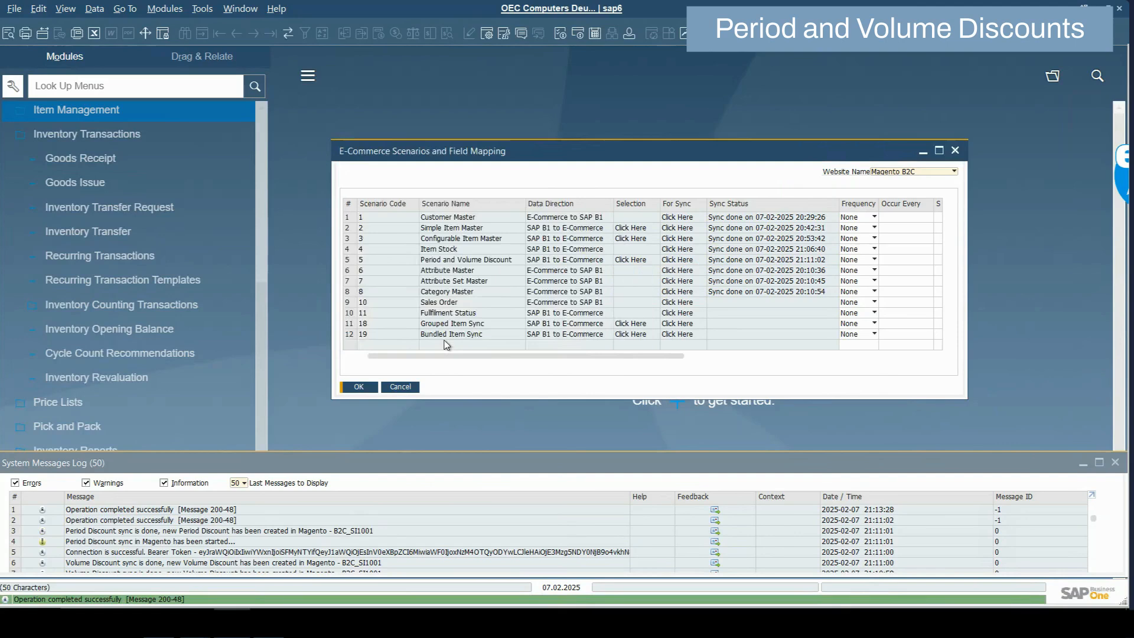
left_click(690, 261)
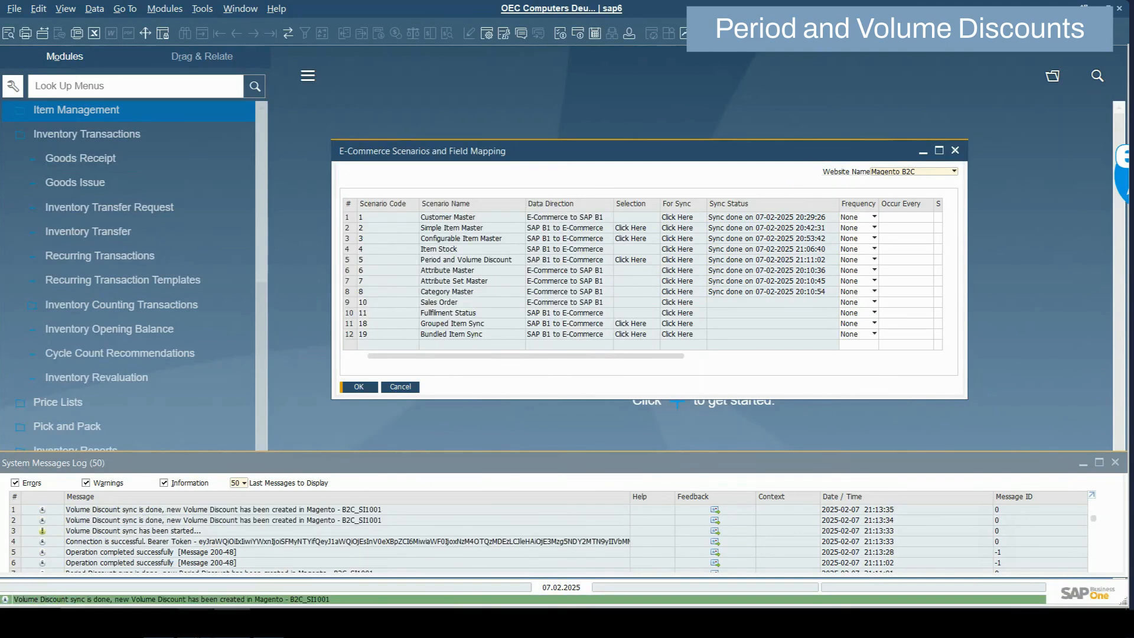
left_click(198, 621)
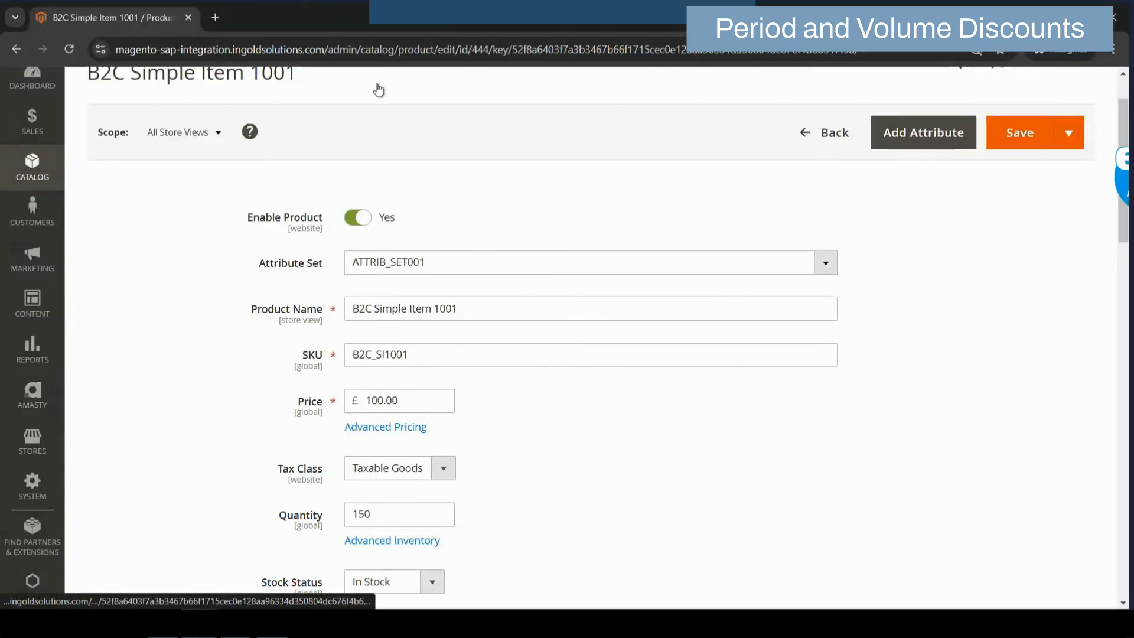
Reload B2C Simple Item 1001's edit page and view Advanced Pricing with 5% and 10% tiers
left_click(868, 50)
key("Return")
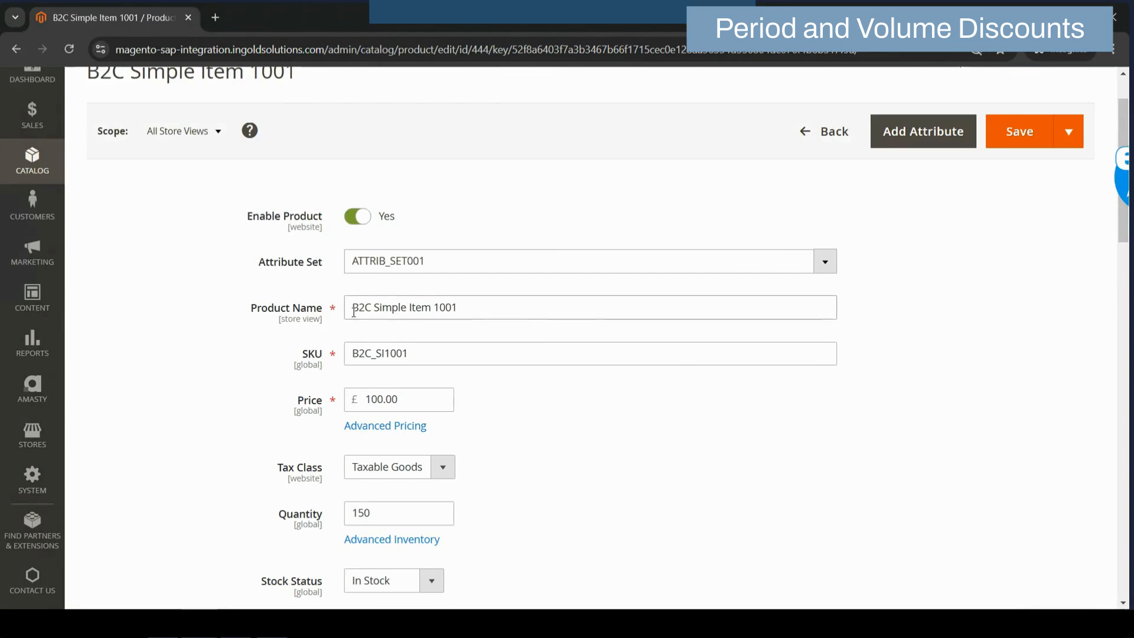
left_click(405, 425)
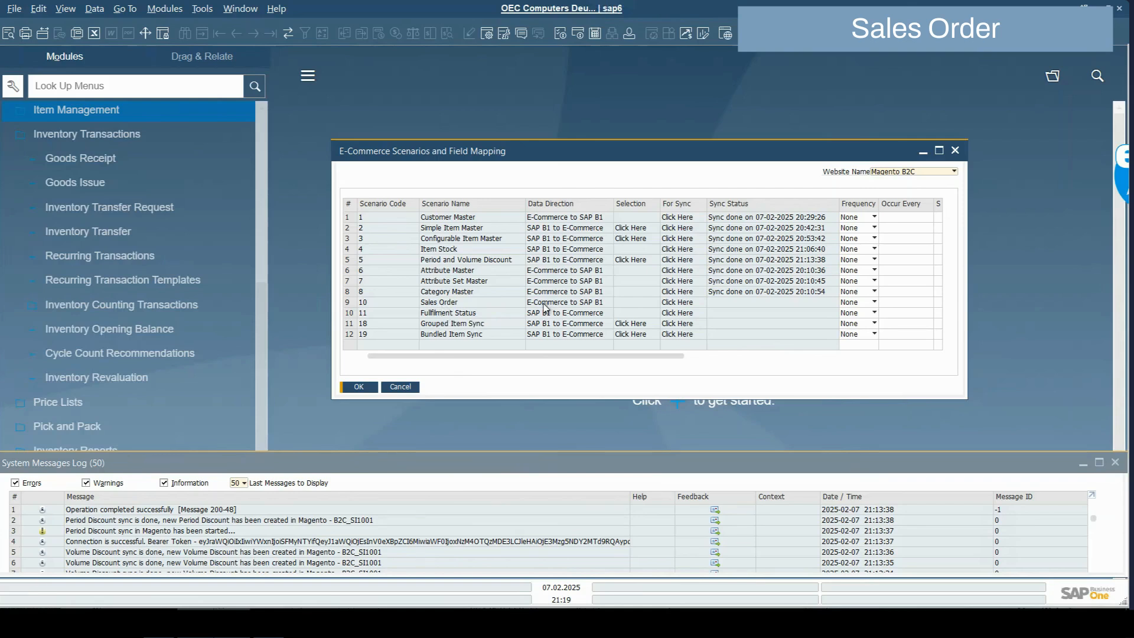
Start a new Magento sales order for the synced customer
mouse_move(195, 623)
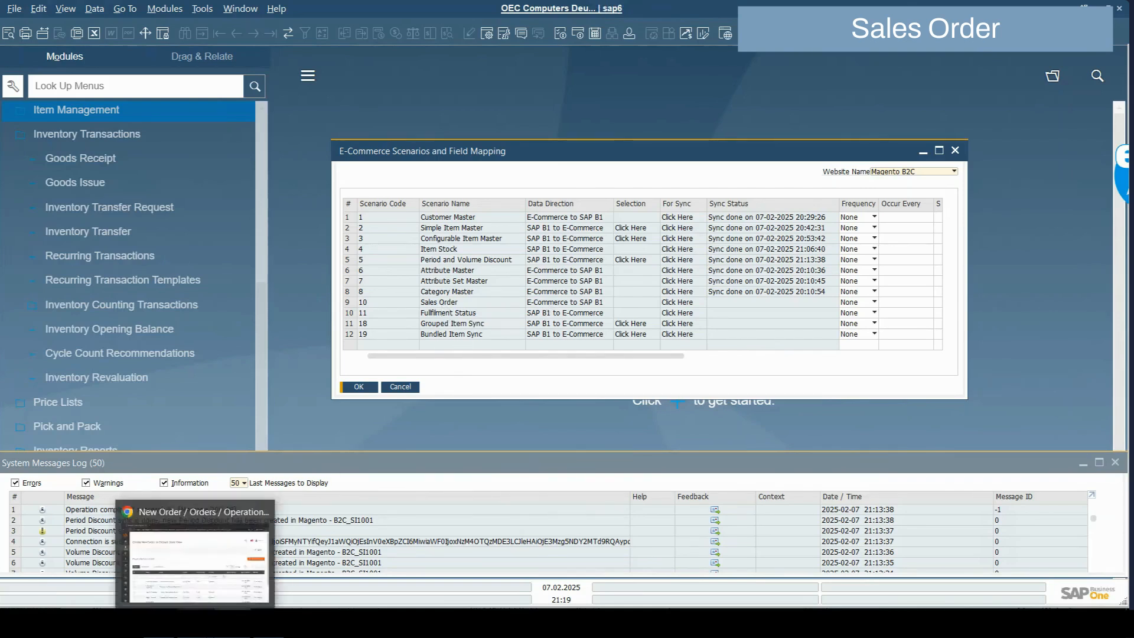
left_click(195, 623)
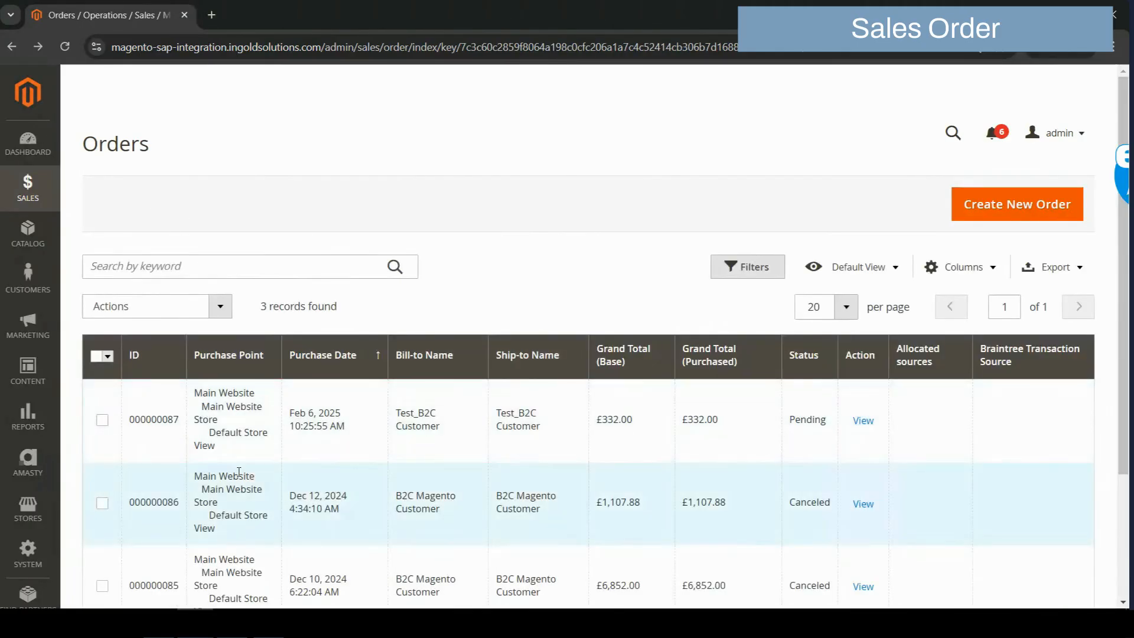
left_click(1006, 210)
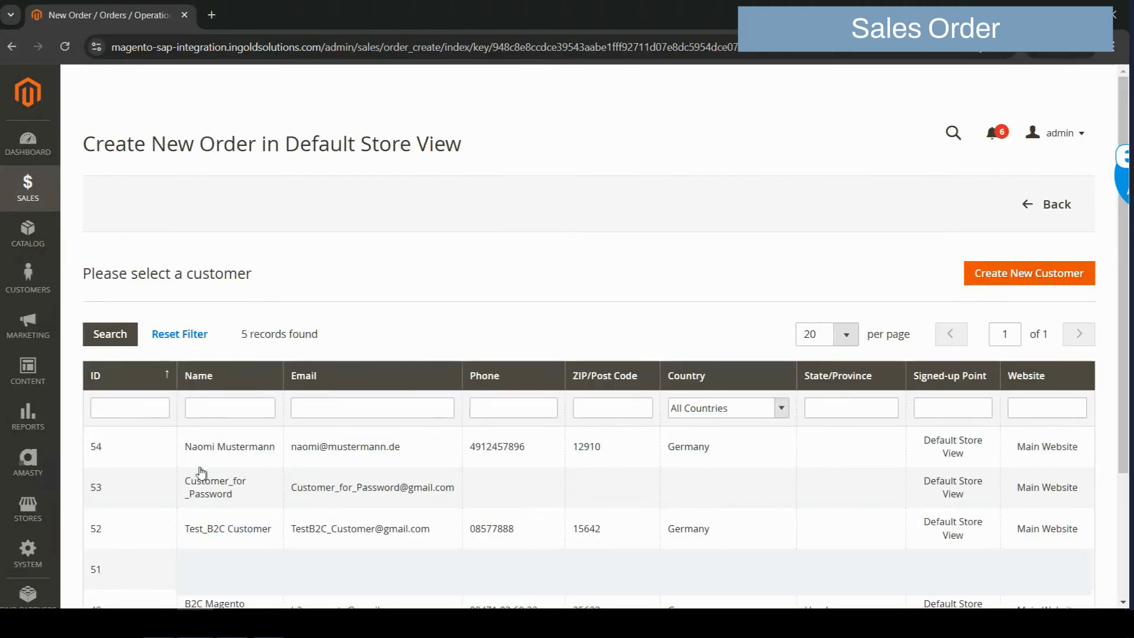
left_click(194, 456)
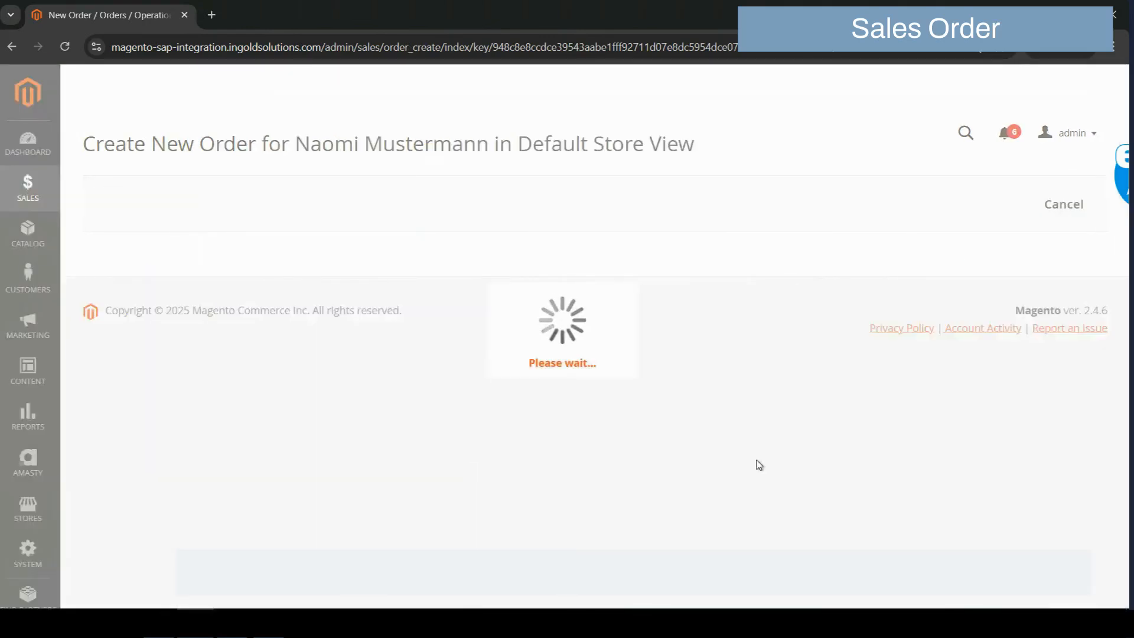
Add B2C Simple Items 1001 and 1002 to the order at quantity 1 each
left_click(1050, 274)
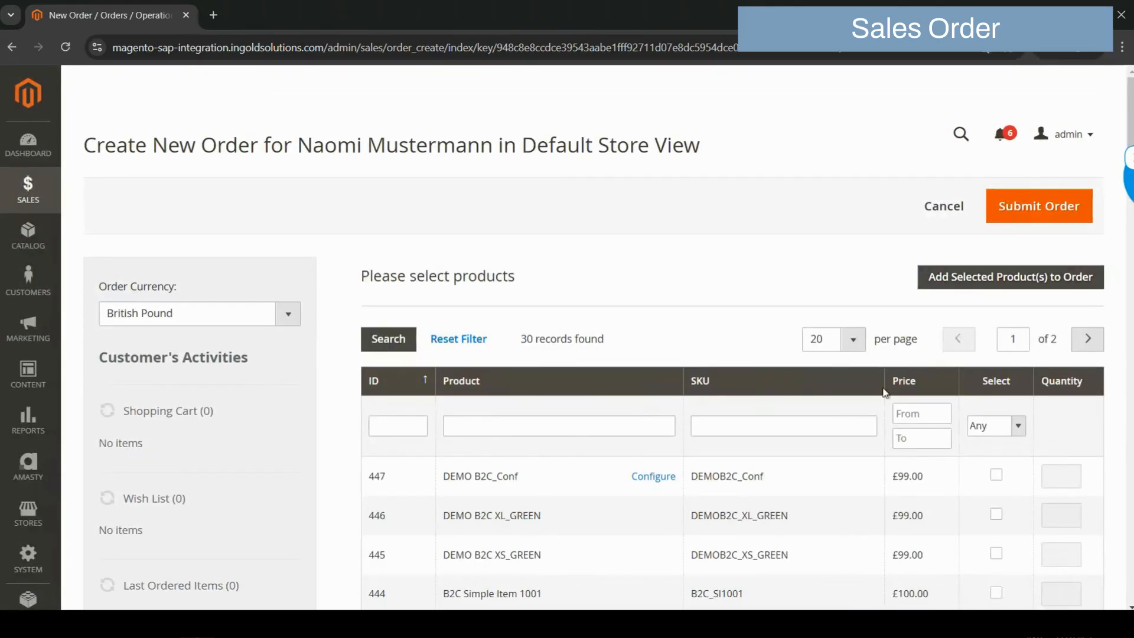
scroll(577, 555, "down", 1)
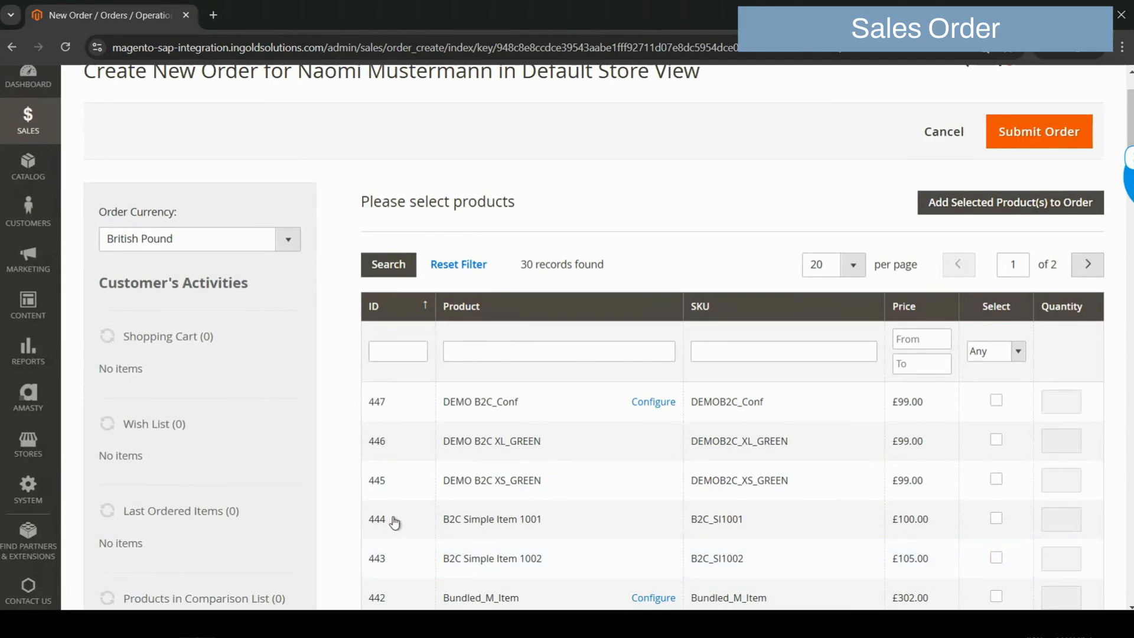
left_click(996, 517)
left_click(997, 558)
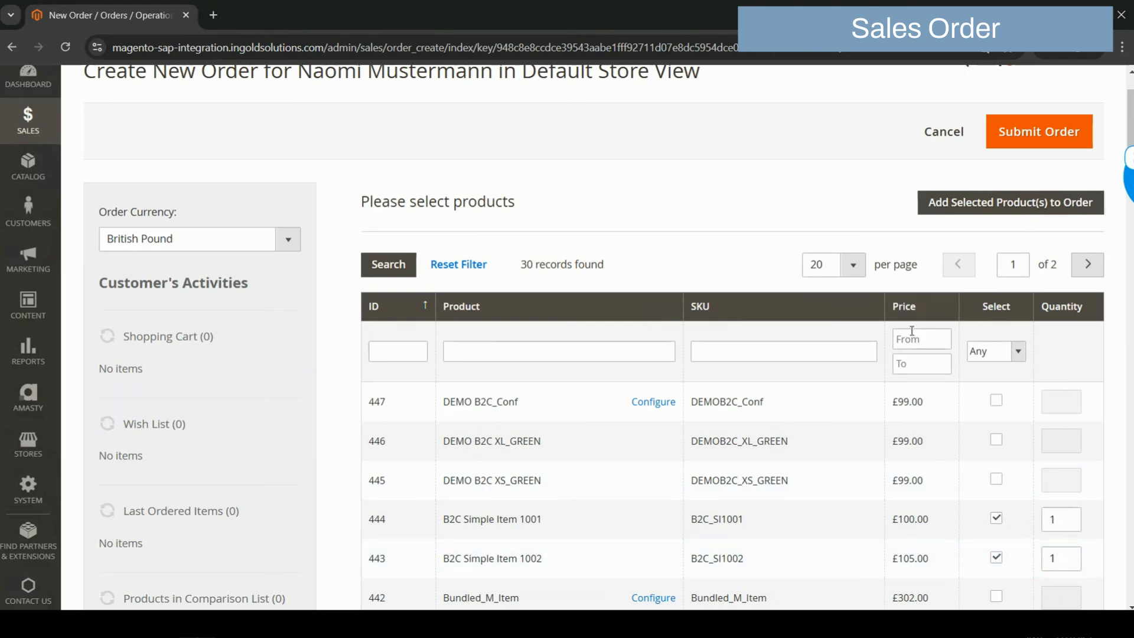
scroll(912, 334, "down", 4)
scroll(912, 337, "up", 4)
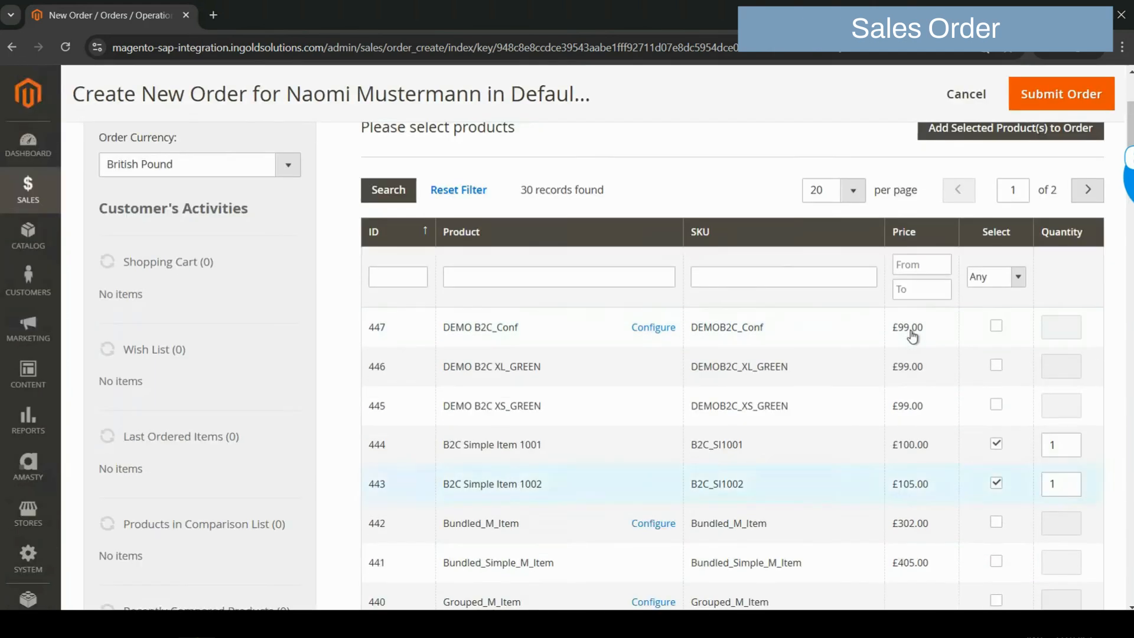
Add the two B2C simple items, choose £10.00 Flat Rate Fixed shipping, and submit order #000000088
left_click(984, 130)
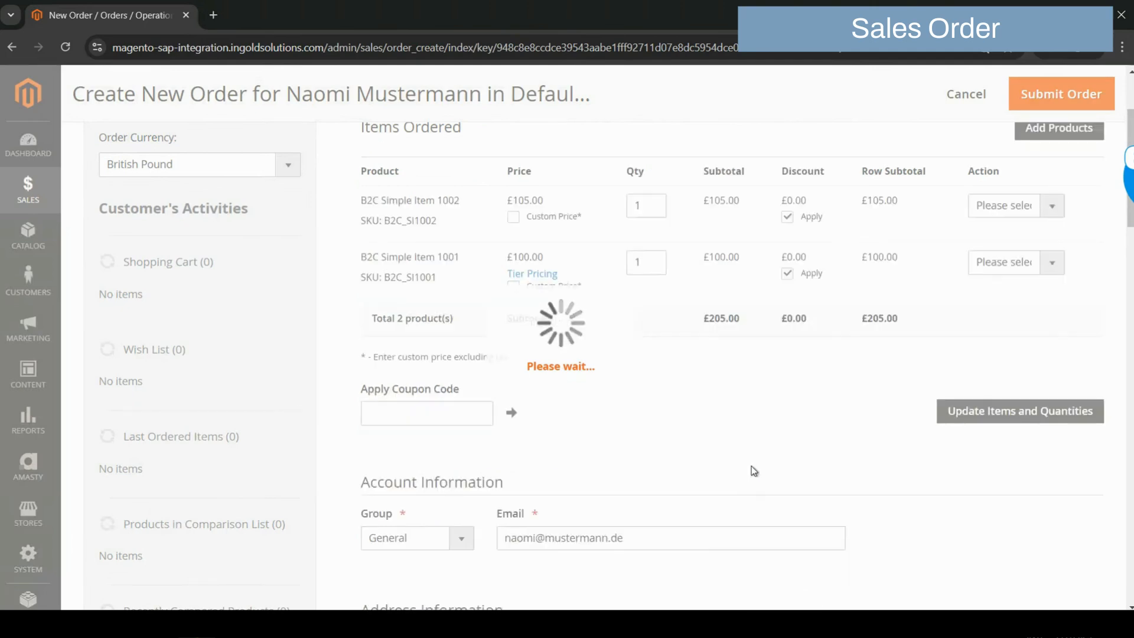
scroll(754, 471, "down", 5)
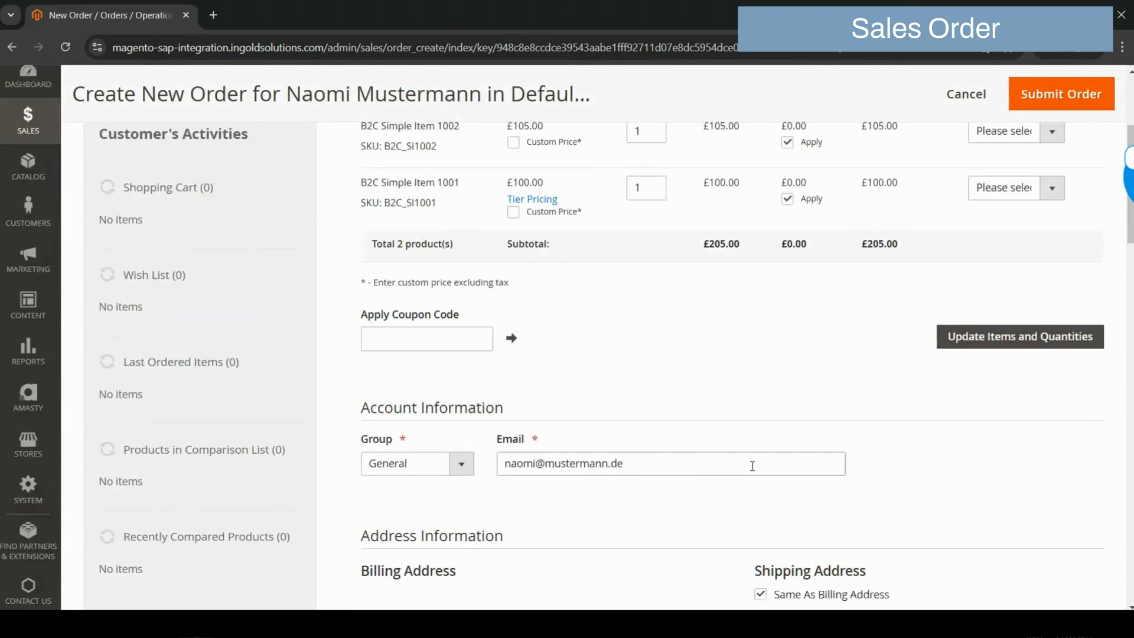
scroll(754, 470, "down", 15)
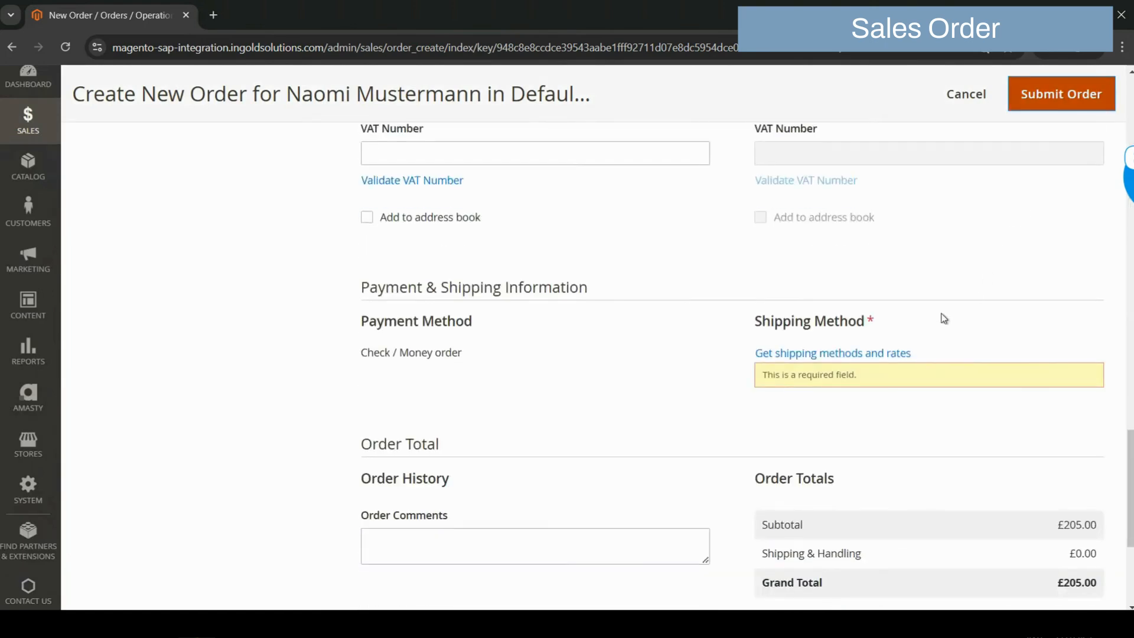
left_click(862, 354)
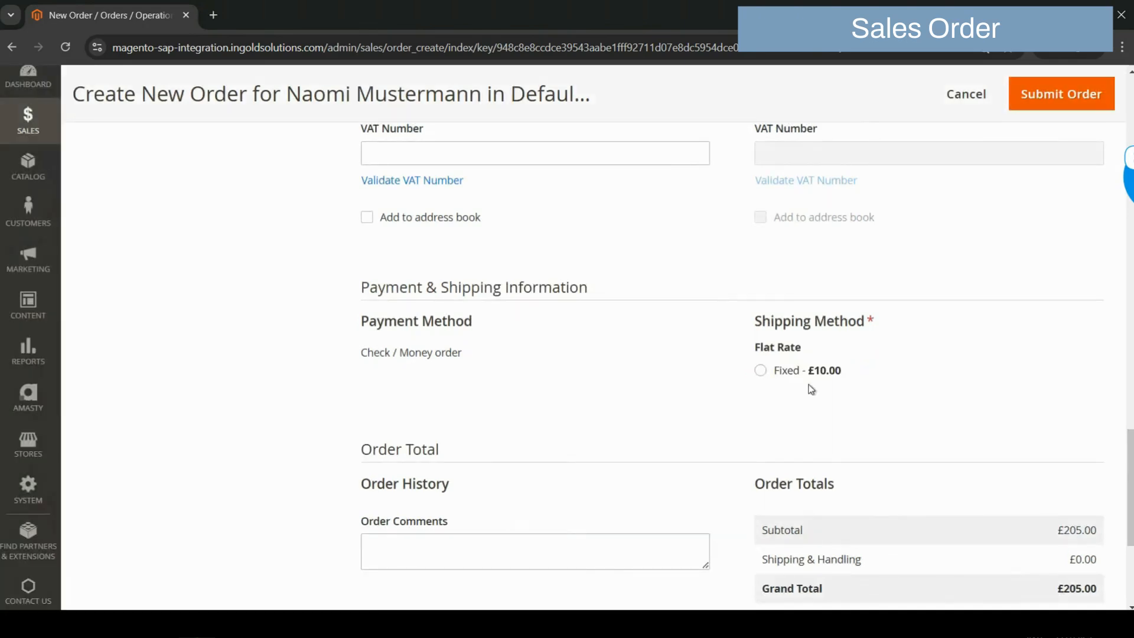
left_click(760, 371)
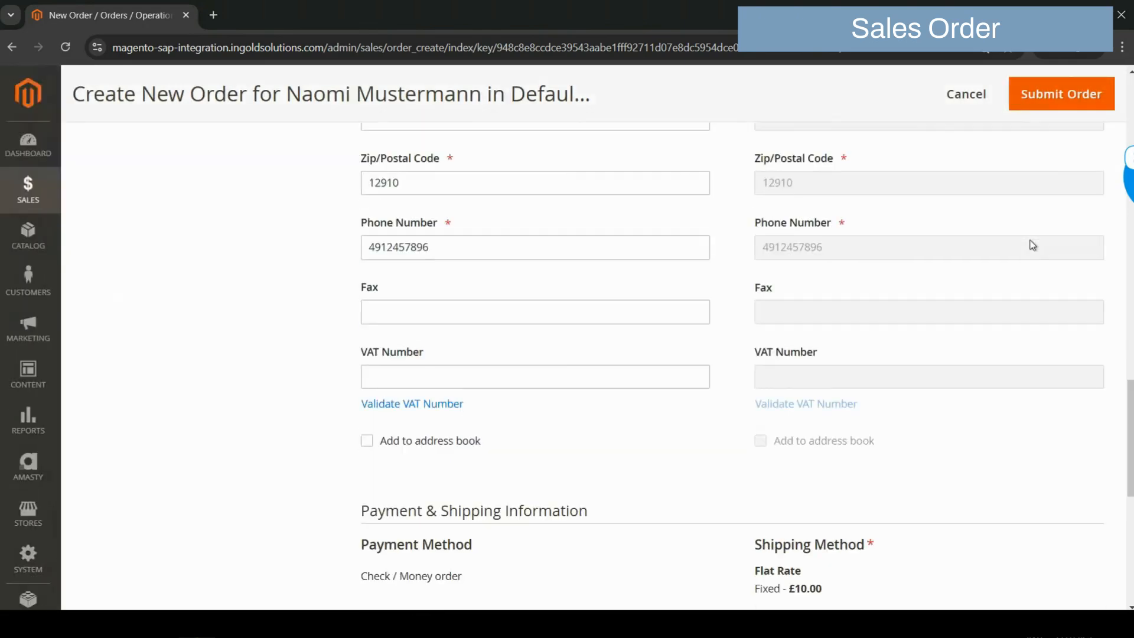
left_click(1053, 109)
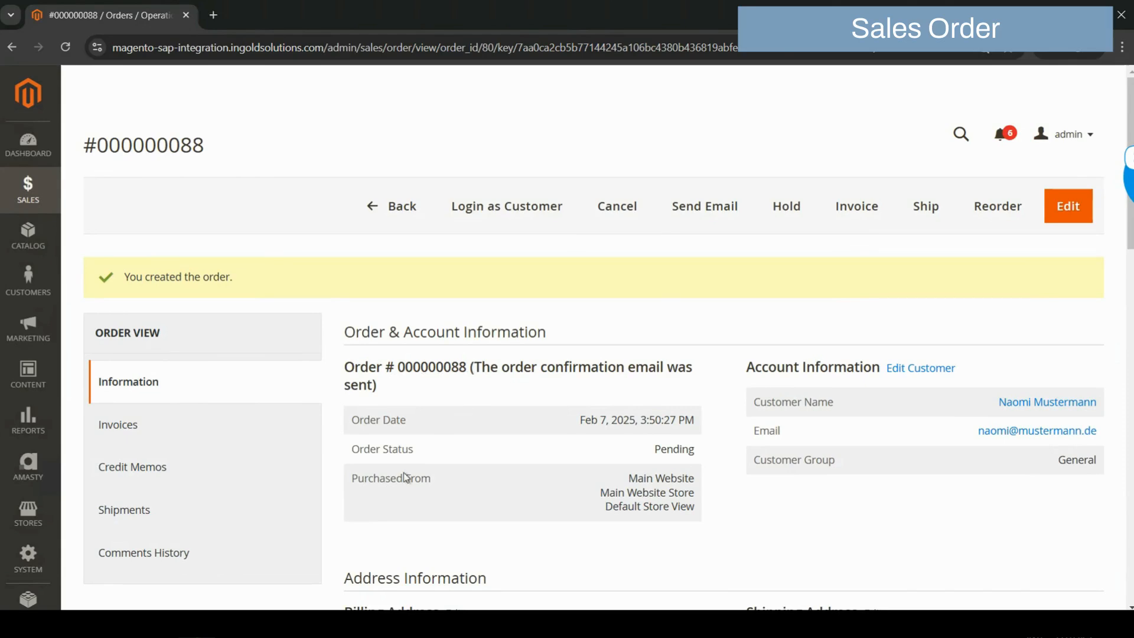
Back in SAP, run the Sales Order sync to pull the Magento orders in
left_click(235, 558)
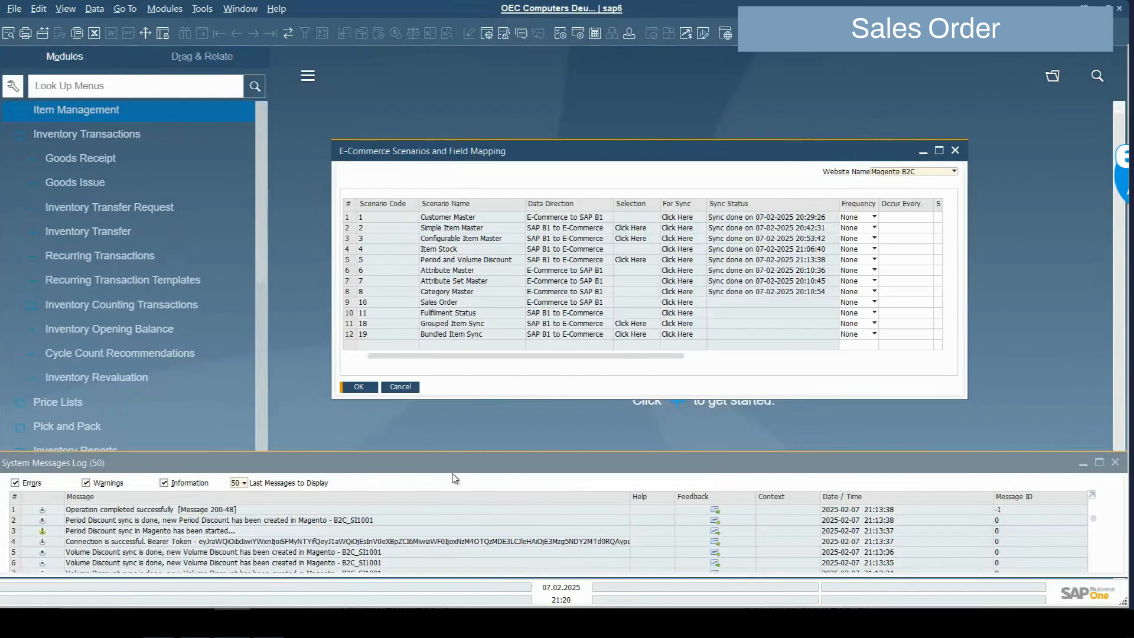
left_click(677, 302)
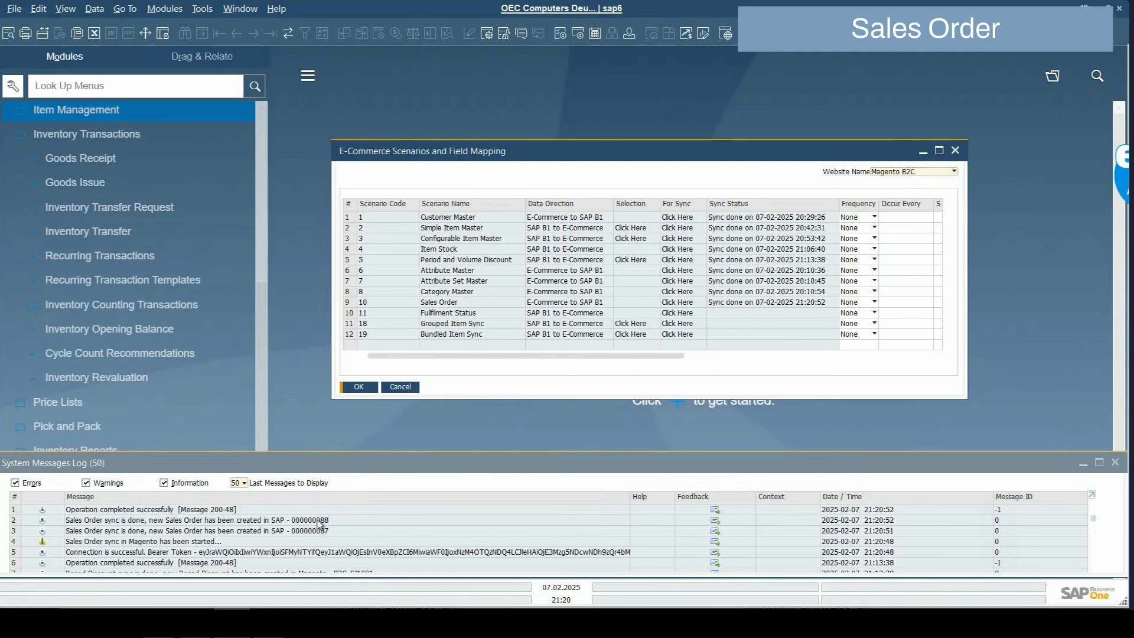
Open a Sales Order form from Modules > Sales - A/R and browse to the previous record
left_click(165, 8)
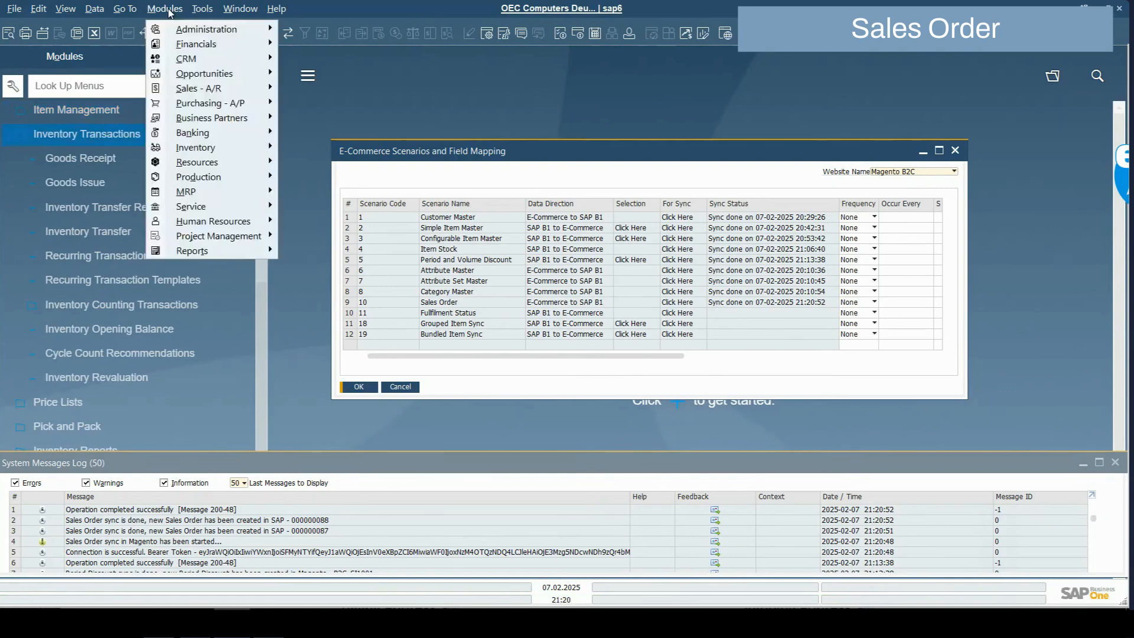
mouse_move(203, 93)
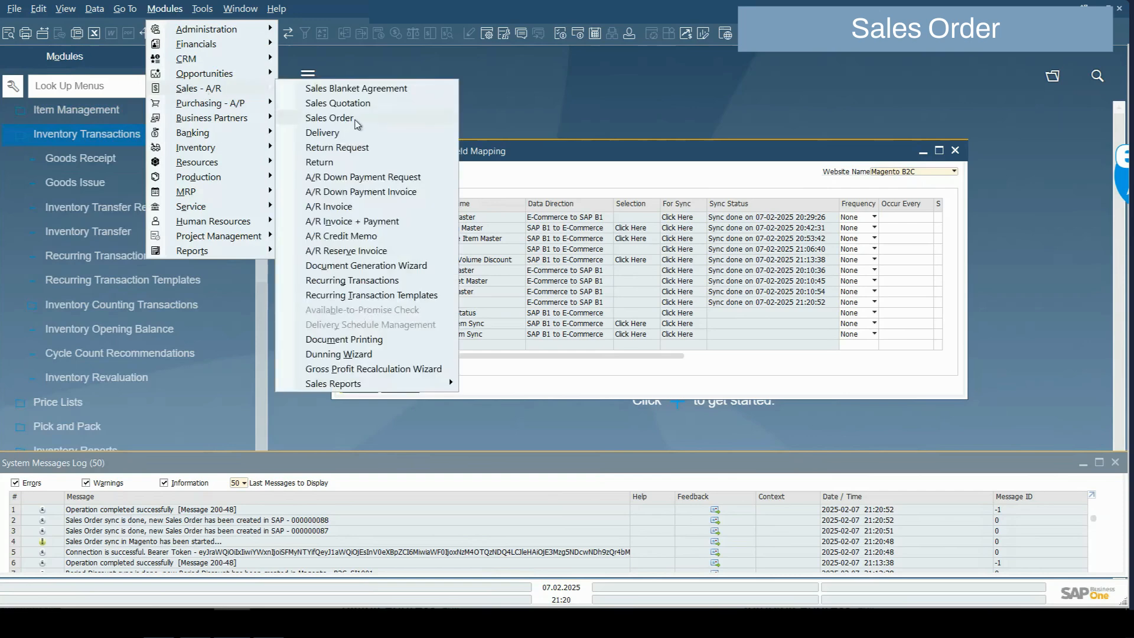
left_click(356, 119)
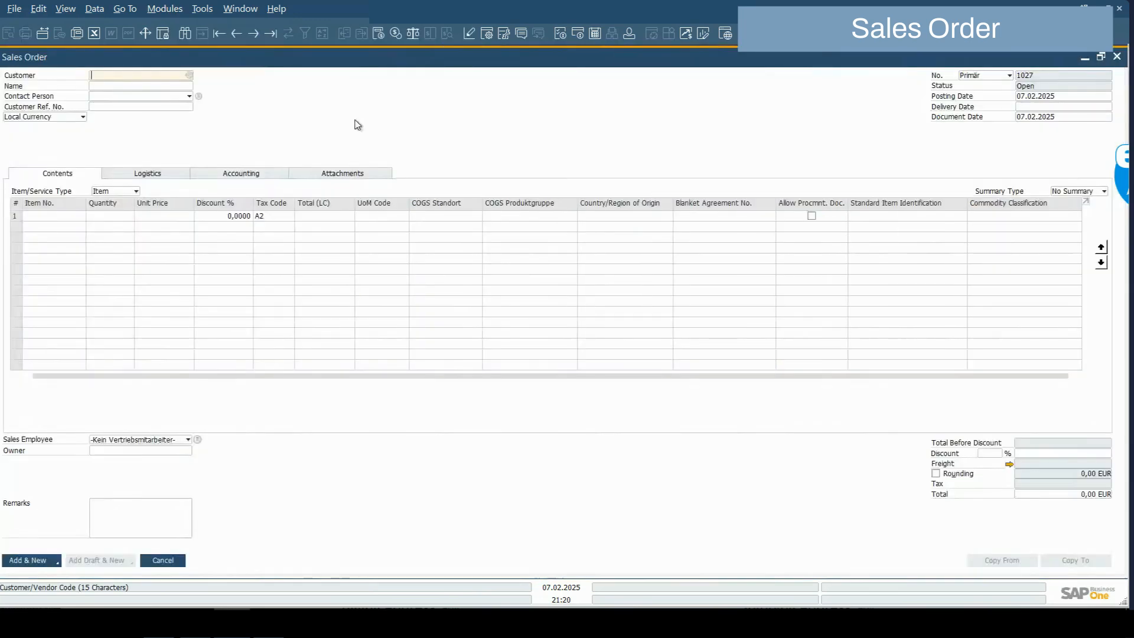
key("ctrl+Left")
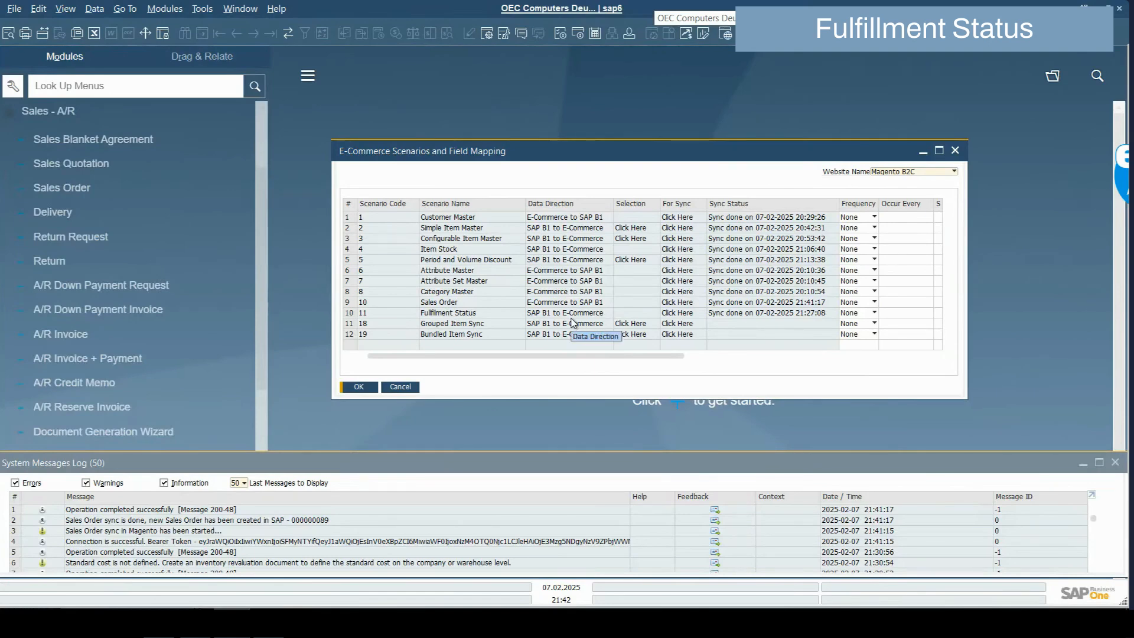
Copy the previous synced sales order to a Delivery and add it
left_click(85, 190)
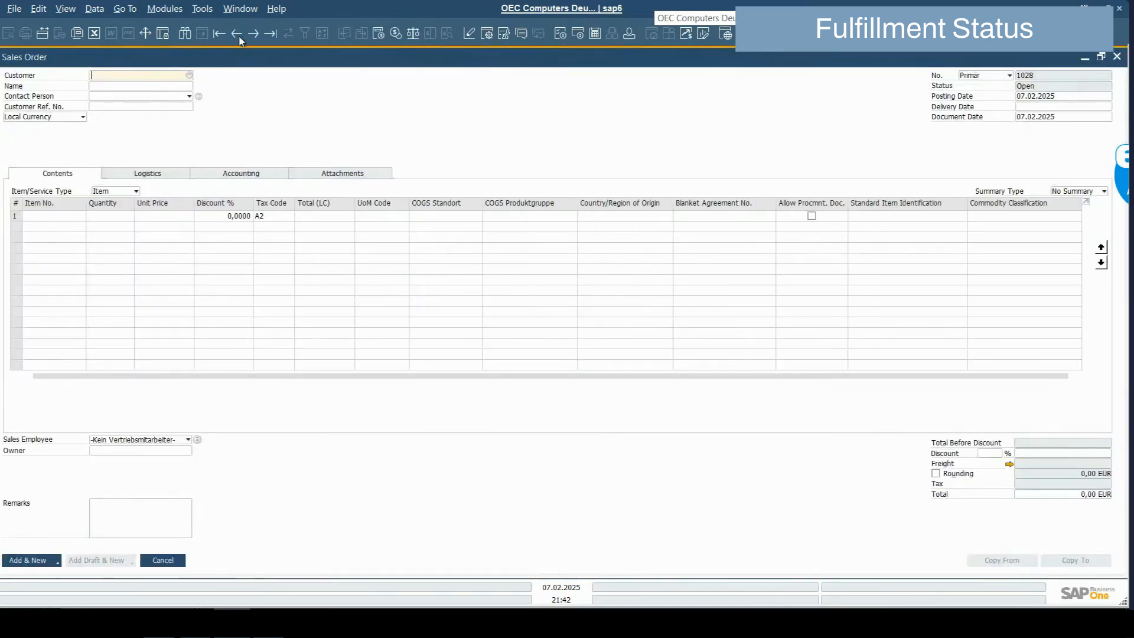
left_click(237, 34)
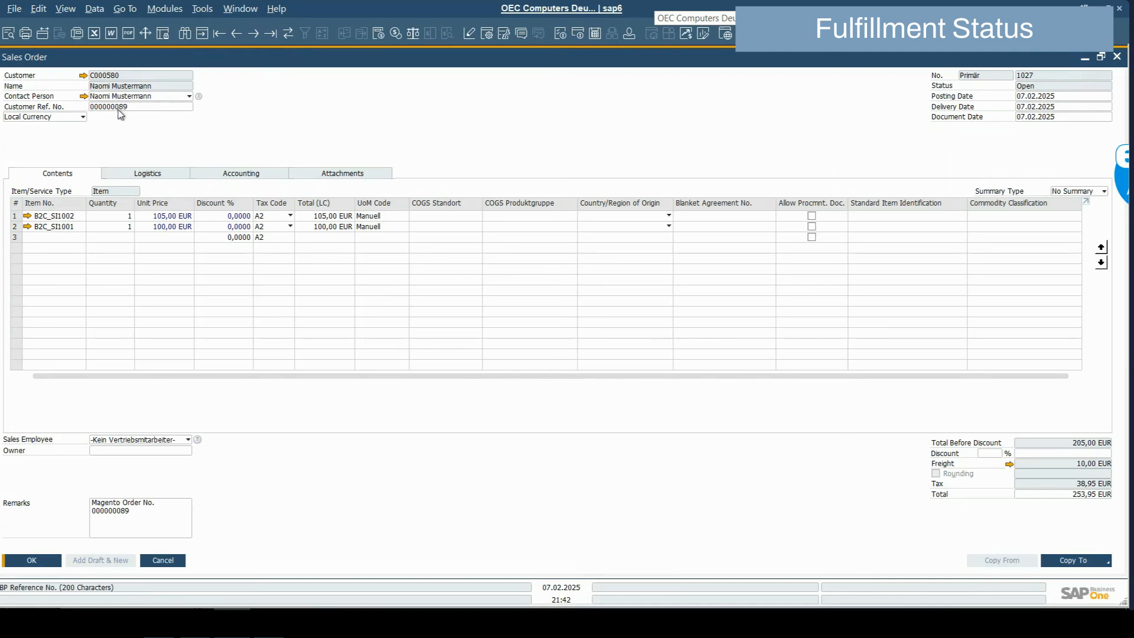
left_click(1073, 560)
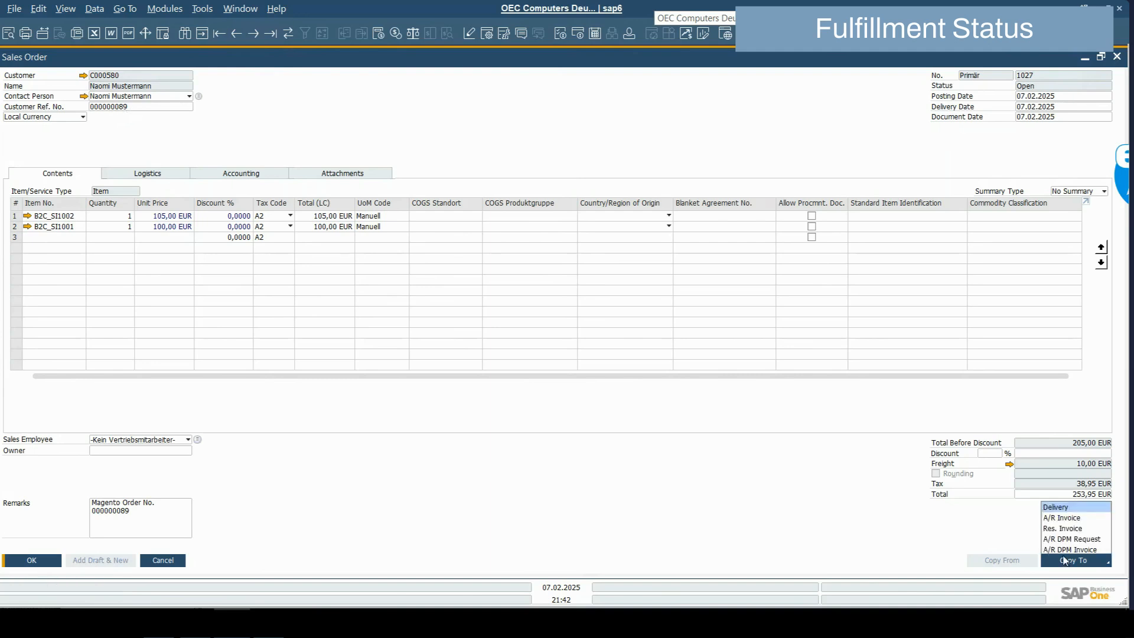
left_click(1057, 506)
left_click(430, 560)
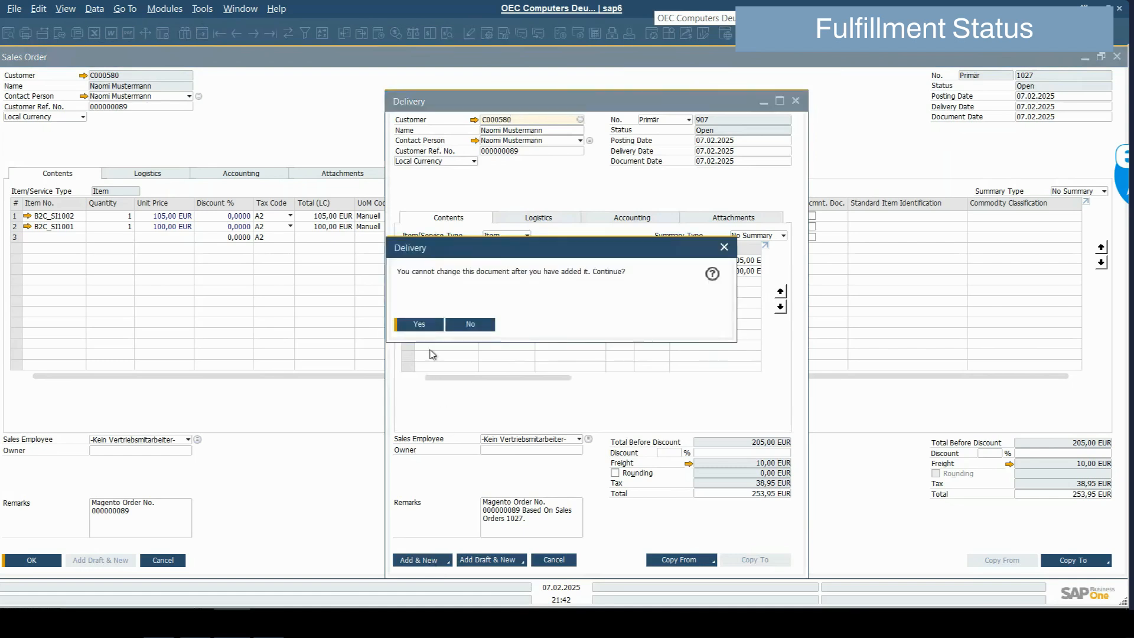
left_click(423, 324)
left_click(546, 562)
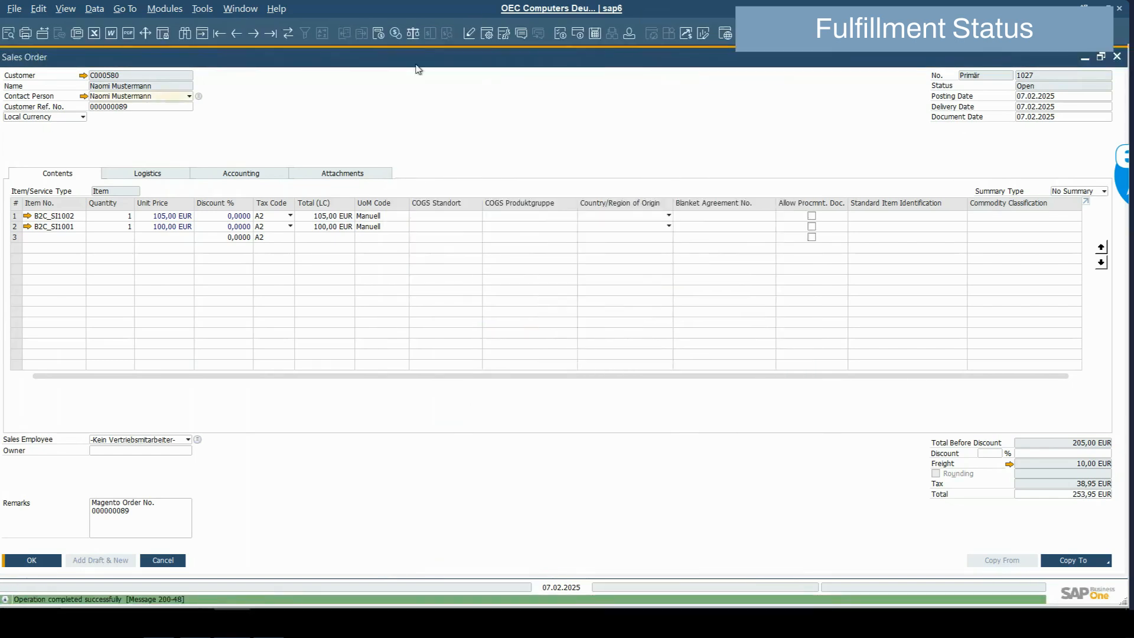
Refresh the sales order to show Closed, then check the latest order in Magento
left_click(288, 34)
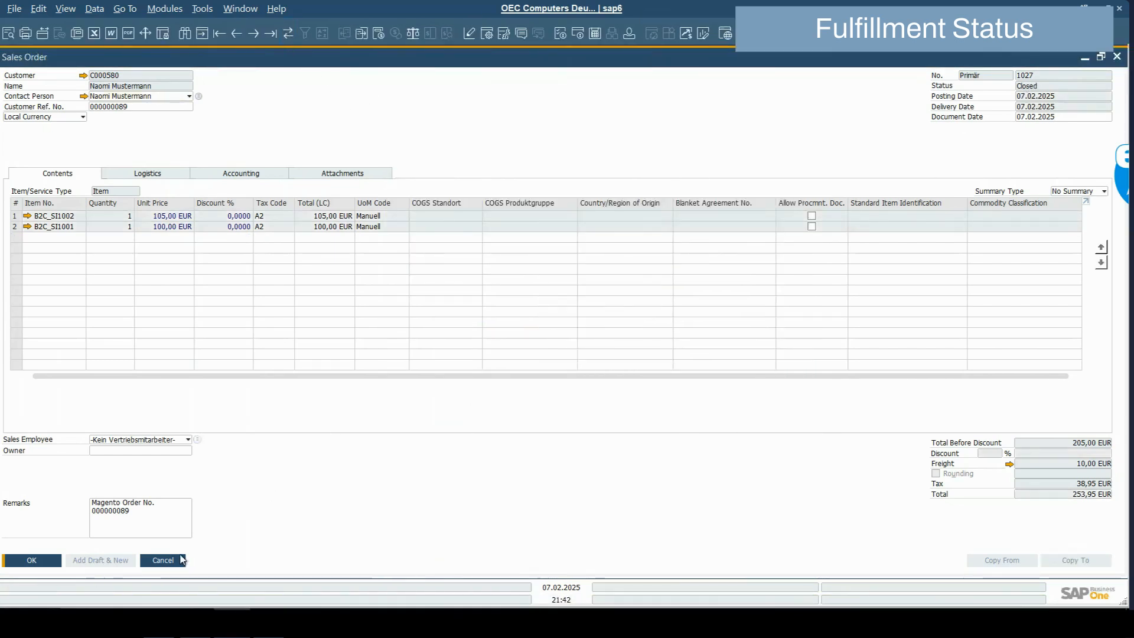
left_click(195, 622)
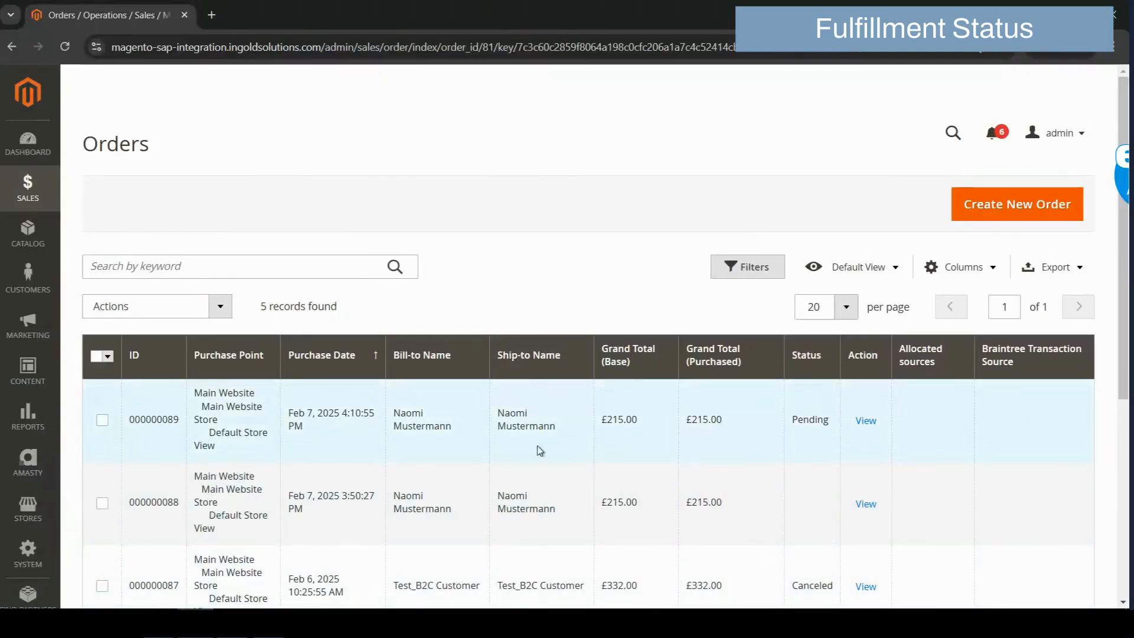
left_click(867, 423)
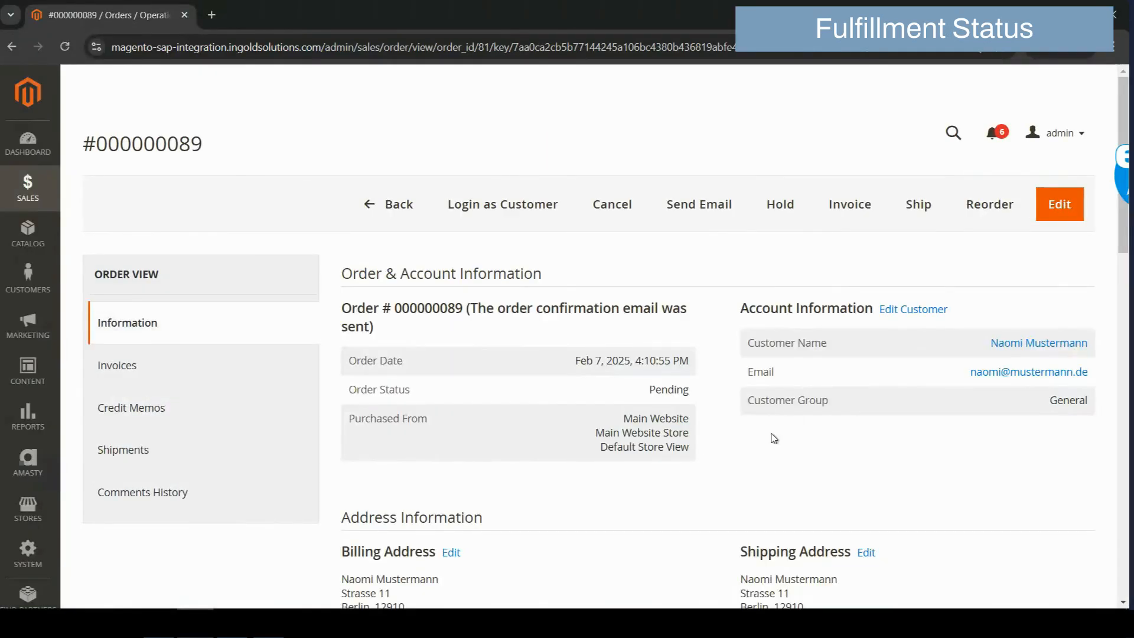
left_click(232, 623)
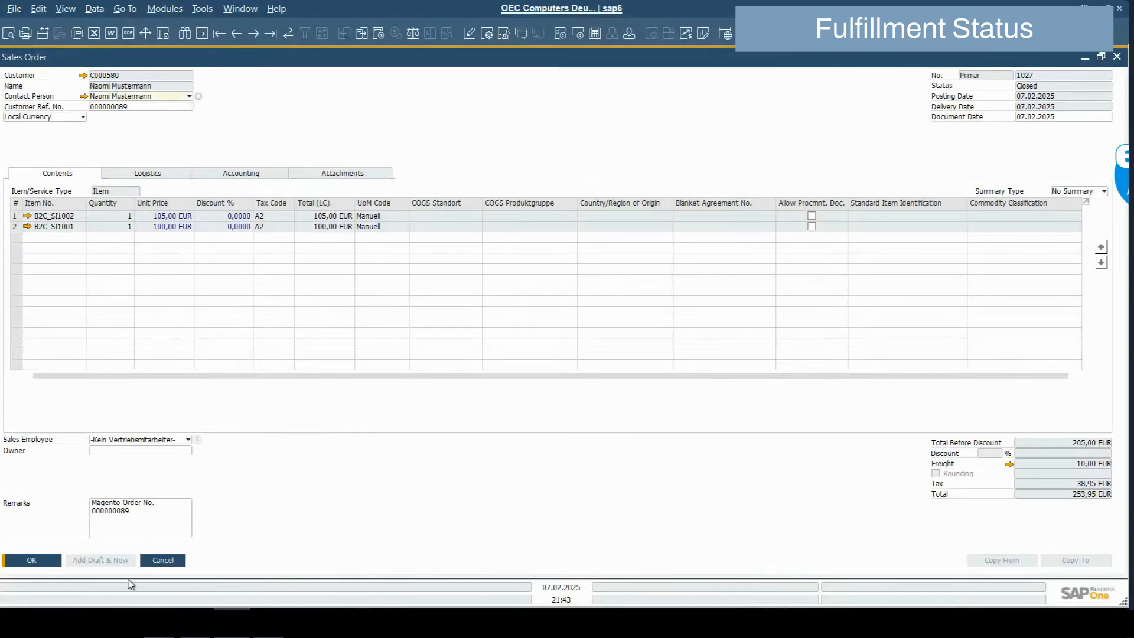
Close the Sales Order and run the Fulfillment Status sync to Magento
left_click(33, 565)
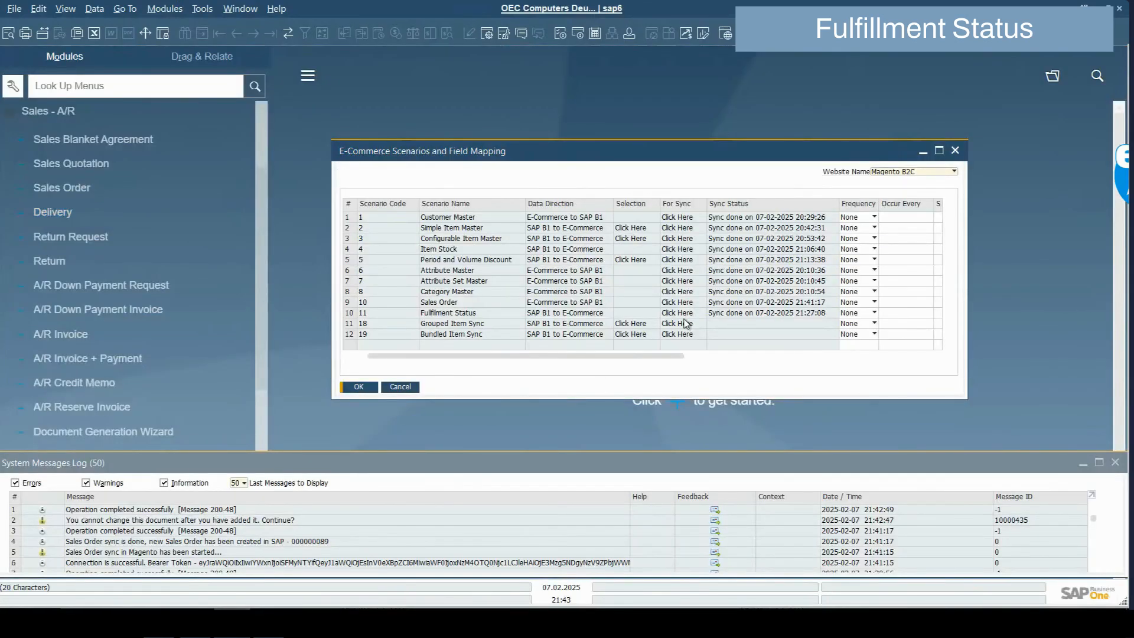
left_click(685, 322)
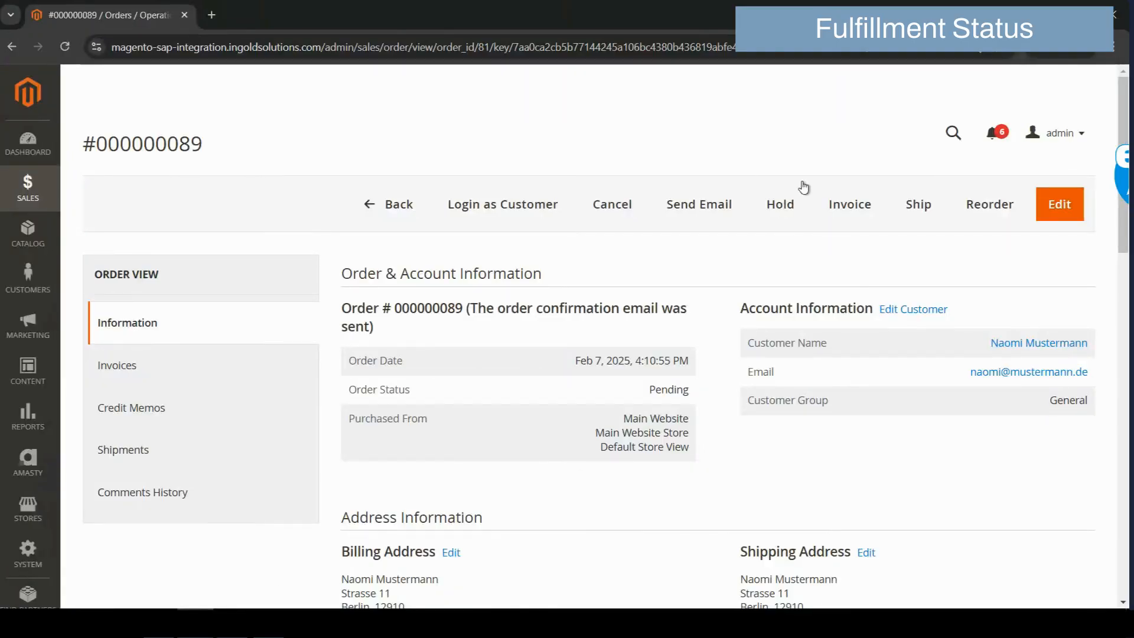
Reload the Magento order page to see the Closed status, then return to SAP
left_click(891, 53)
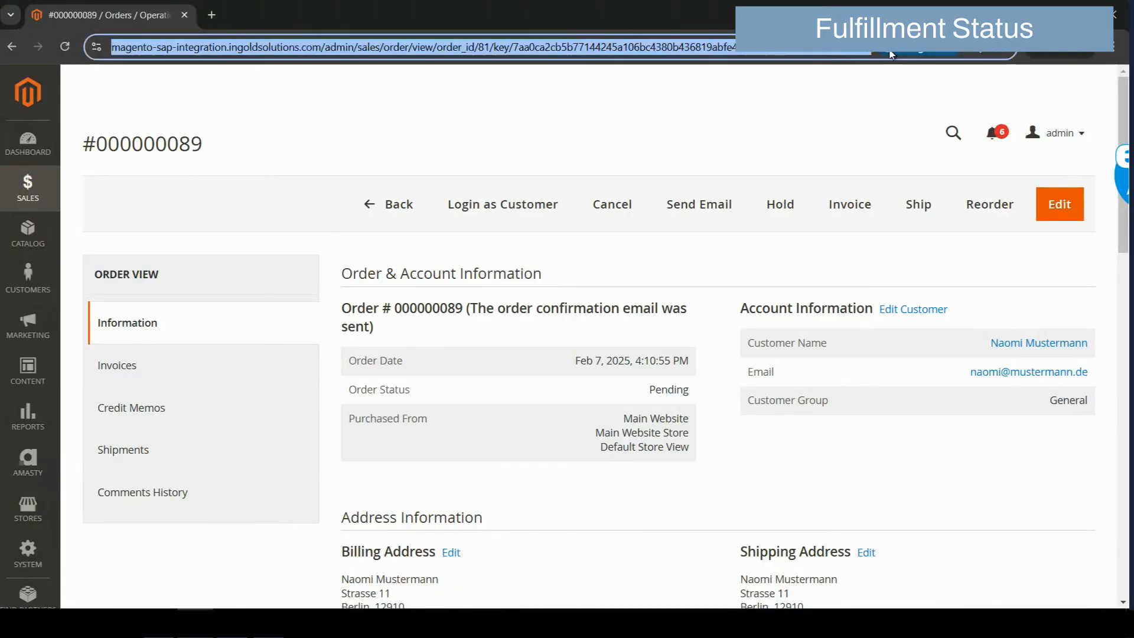
key("Return")
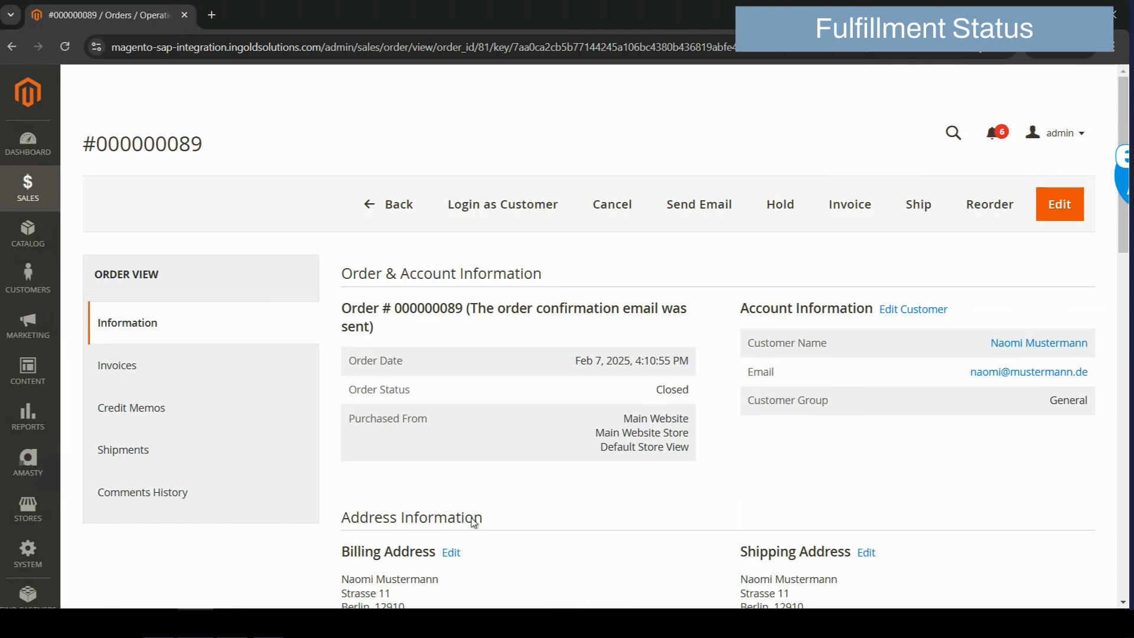
mouse_move(232, 622)
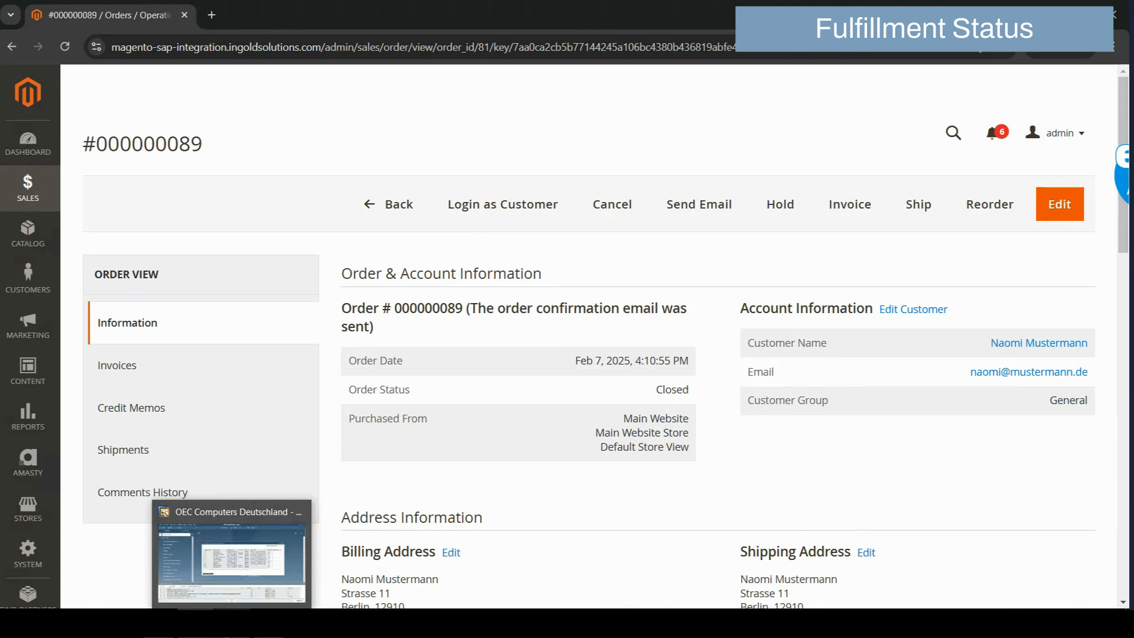
left_click(231, 561)
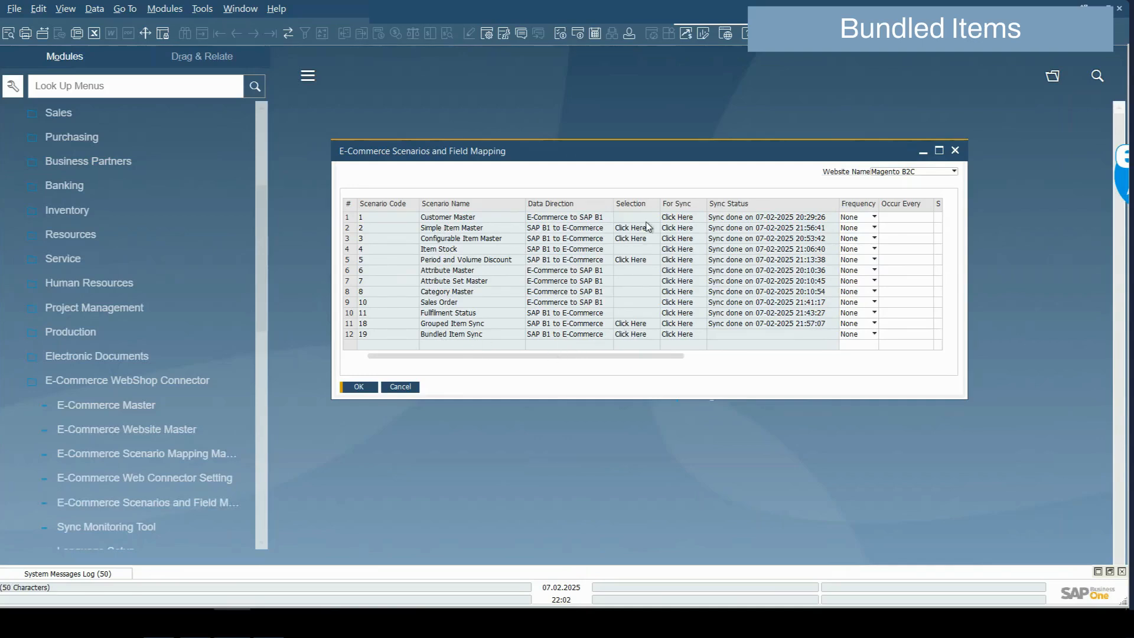
Choose the Artikel item group and add its checked item for syncing
key("Tab")
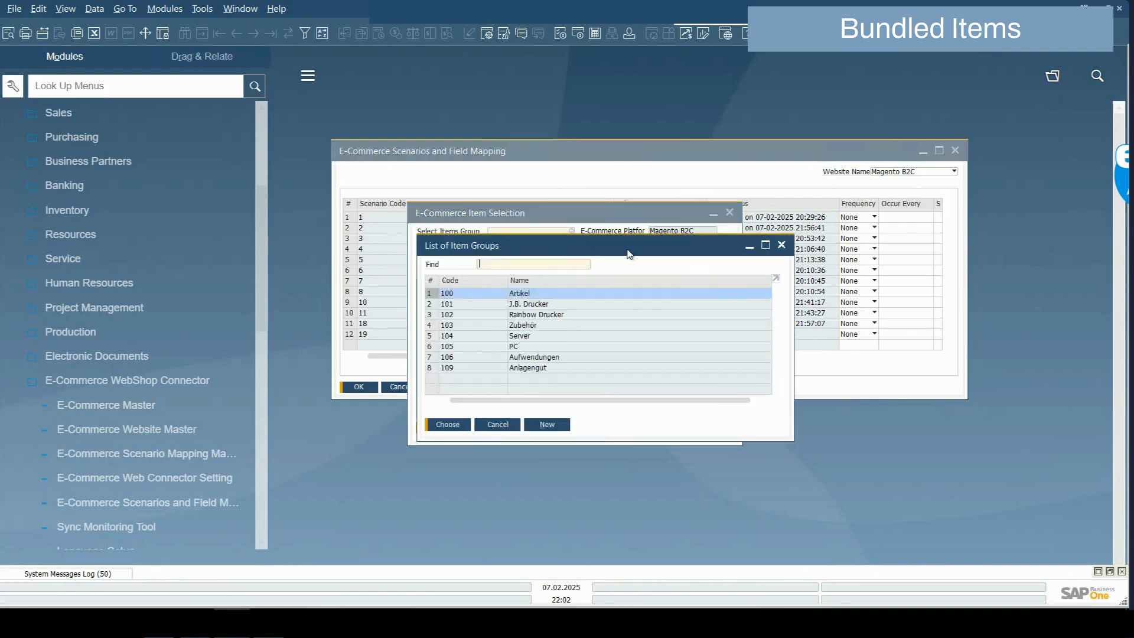
double_click(583, 293)
left_click(690, 273)
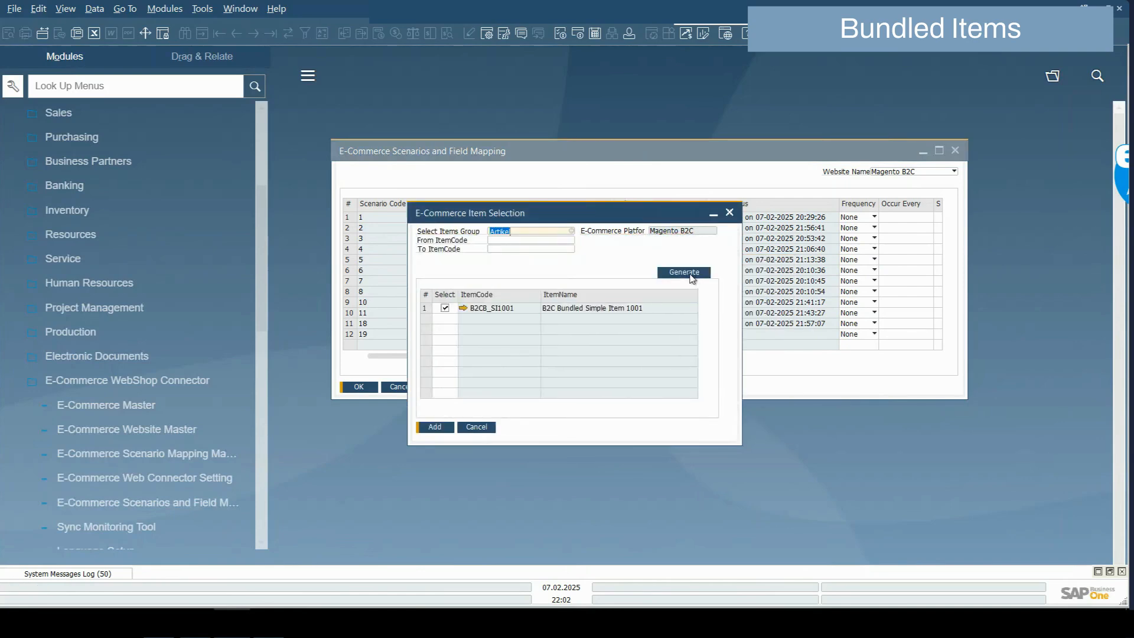
left_click(438, 434)
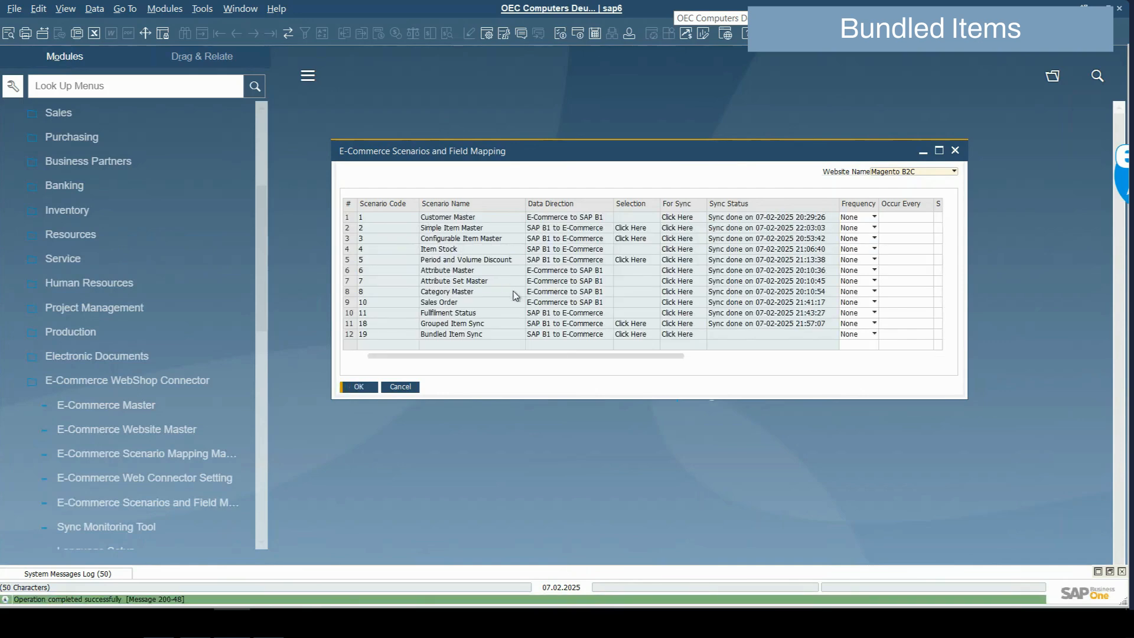
Select the Artikel bundled item, excluding B2B_Bundled_Item, save, and run the Bundled Item Sync
left_click(643, 338)
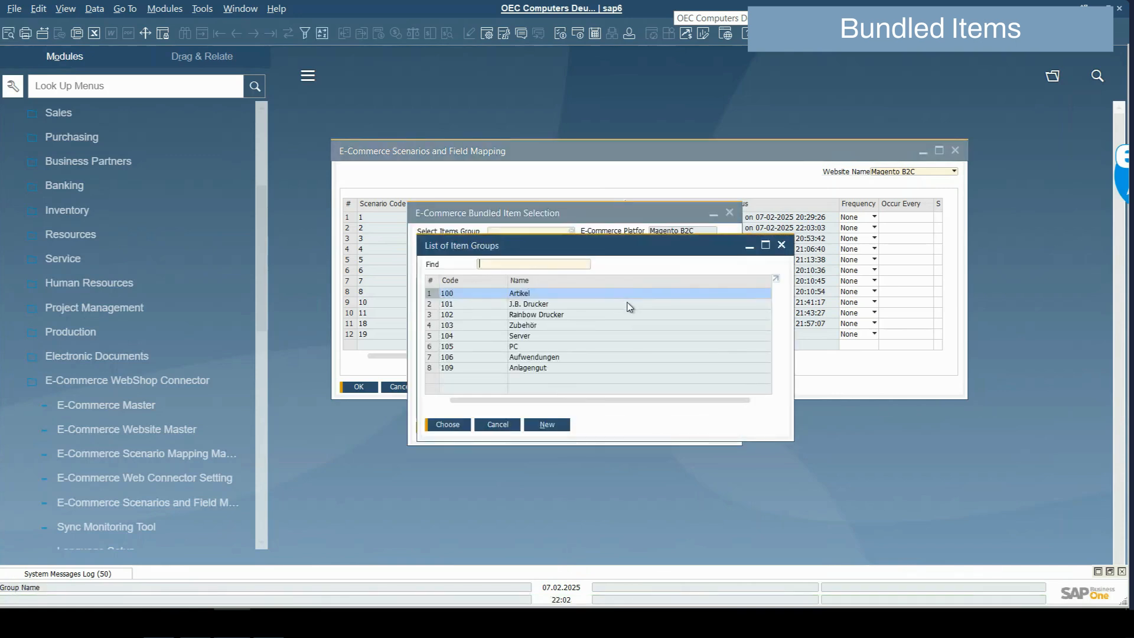
double_click(592, 293)
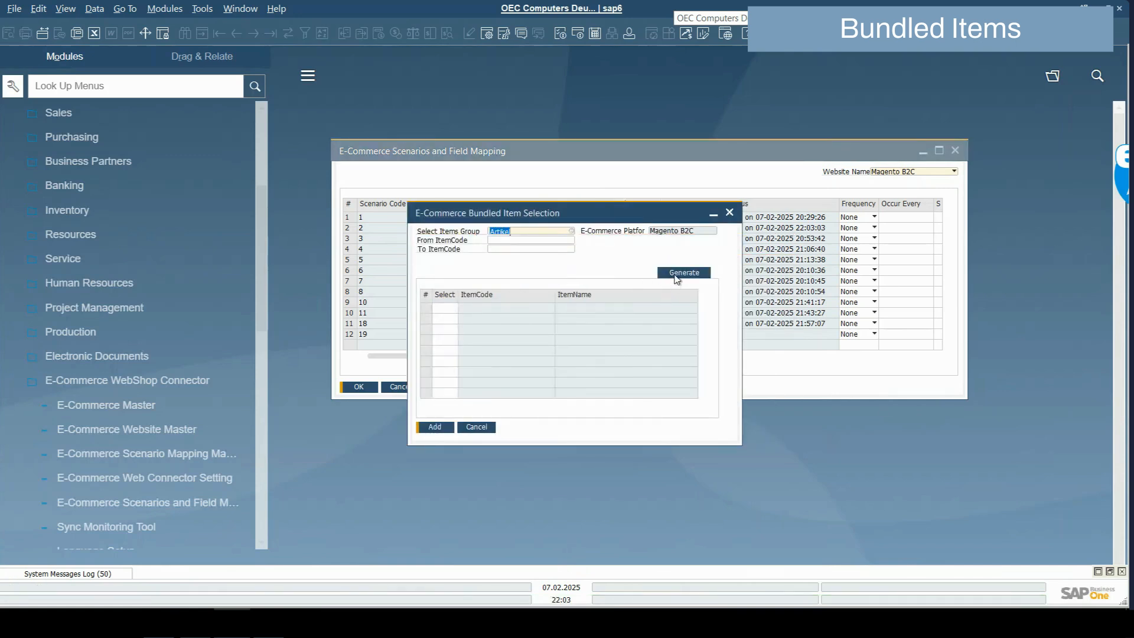
left_click(679, 273)
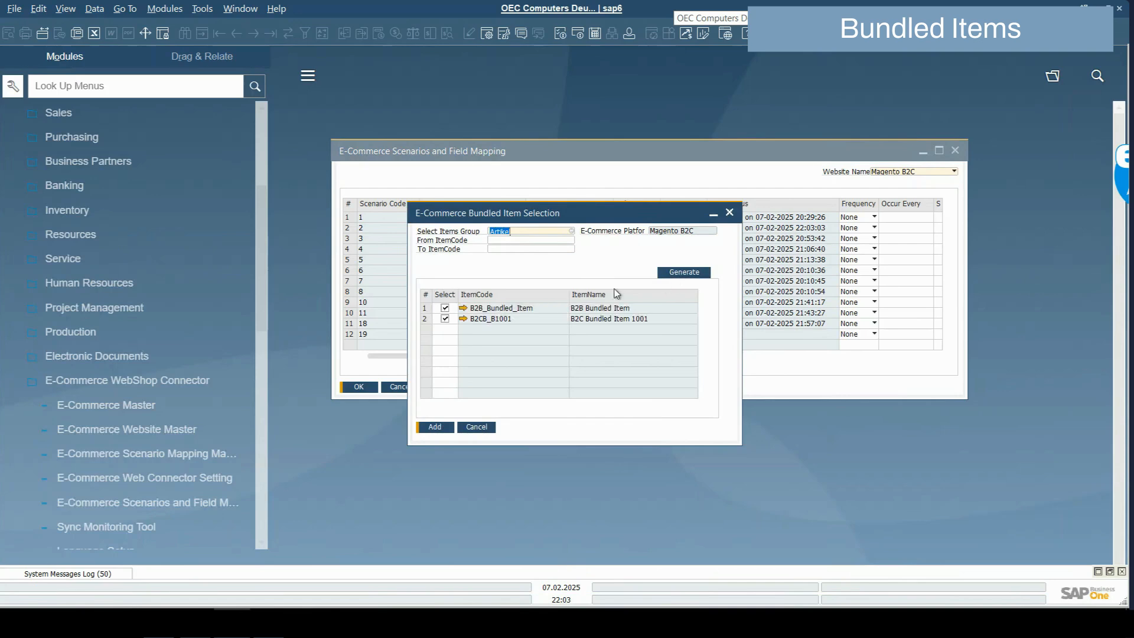
left_click(445, 308)
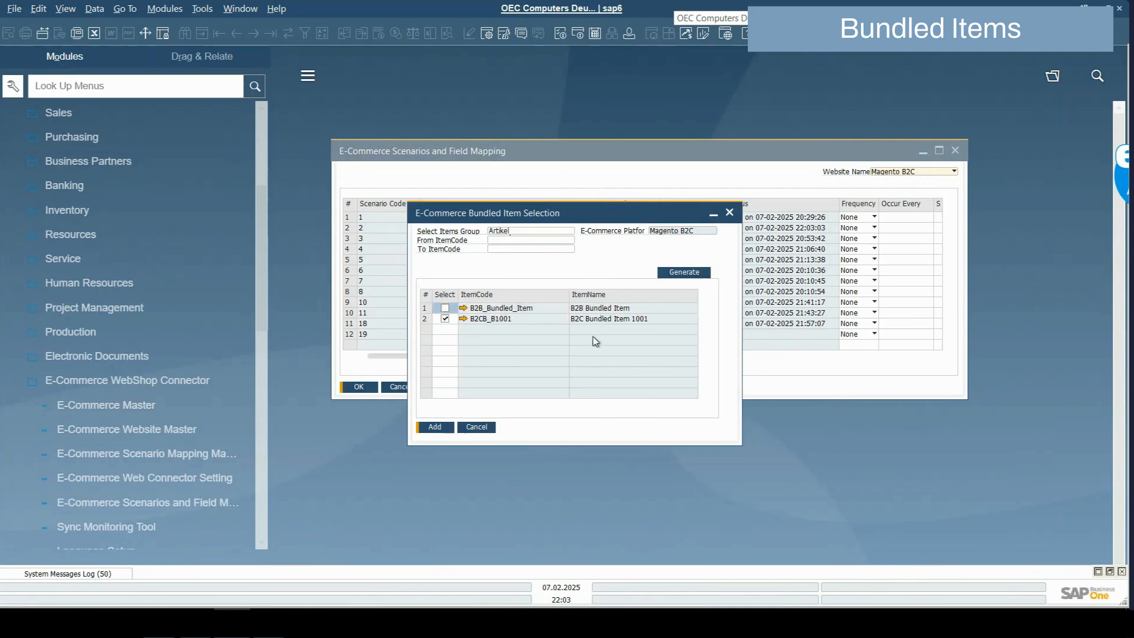
left_click(436, 428)
left_click(454, 340)
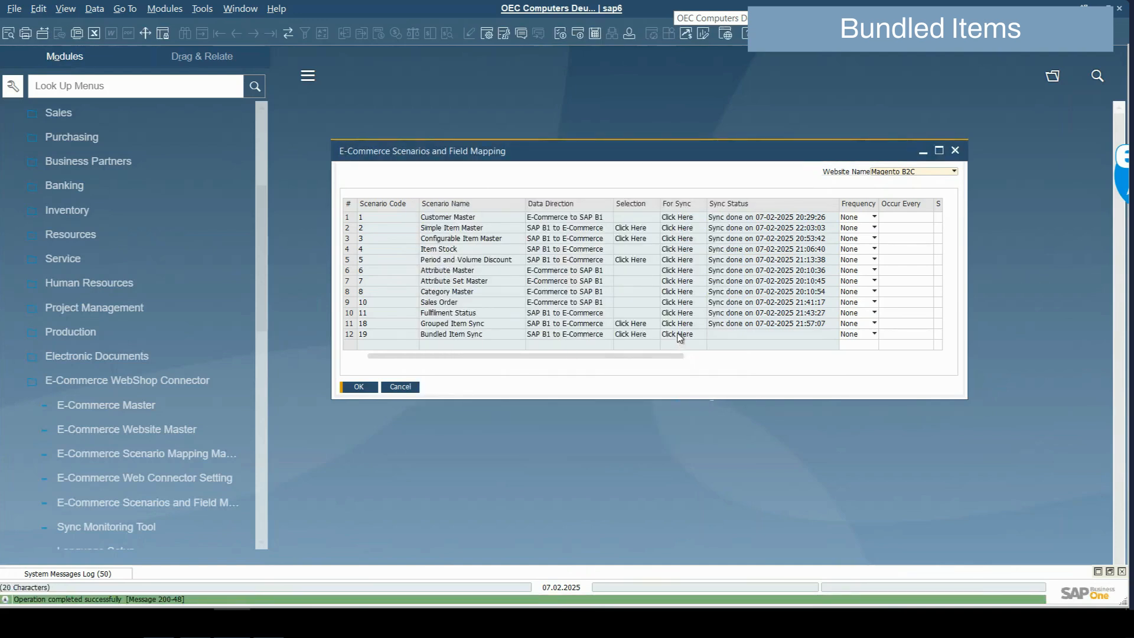
left_click(678, 335)
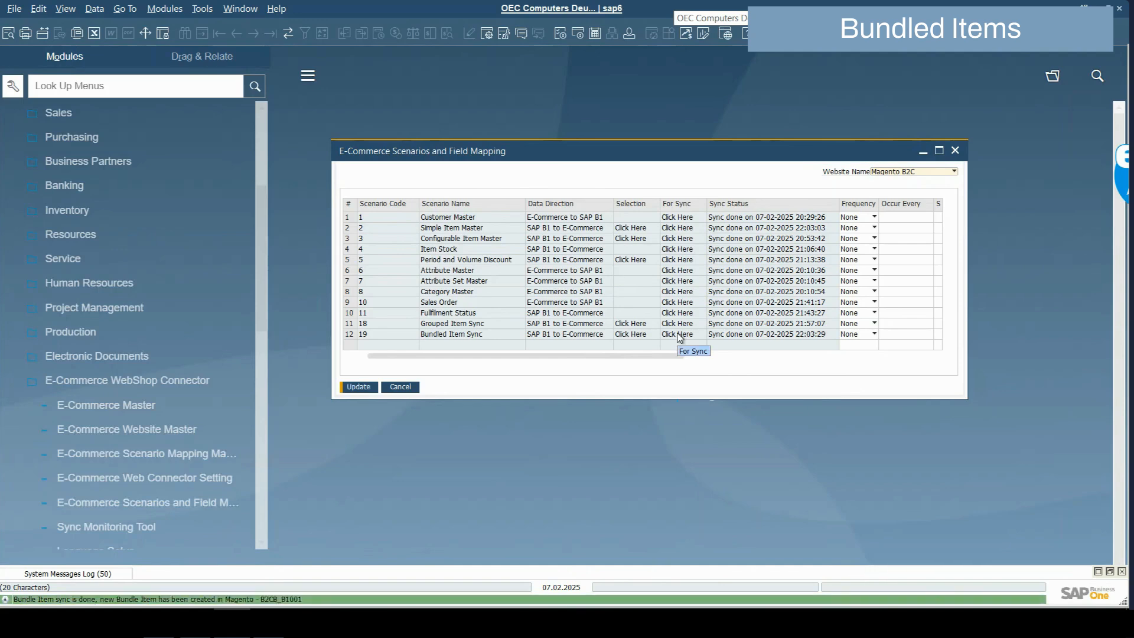
left_click(202, 617)
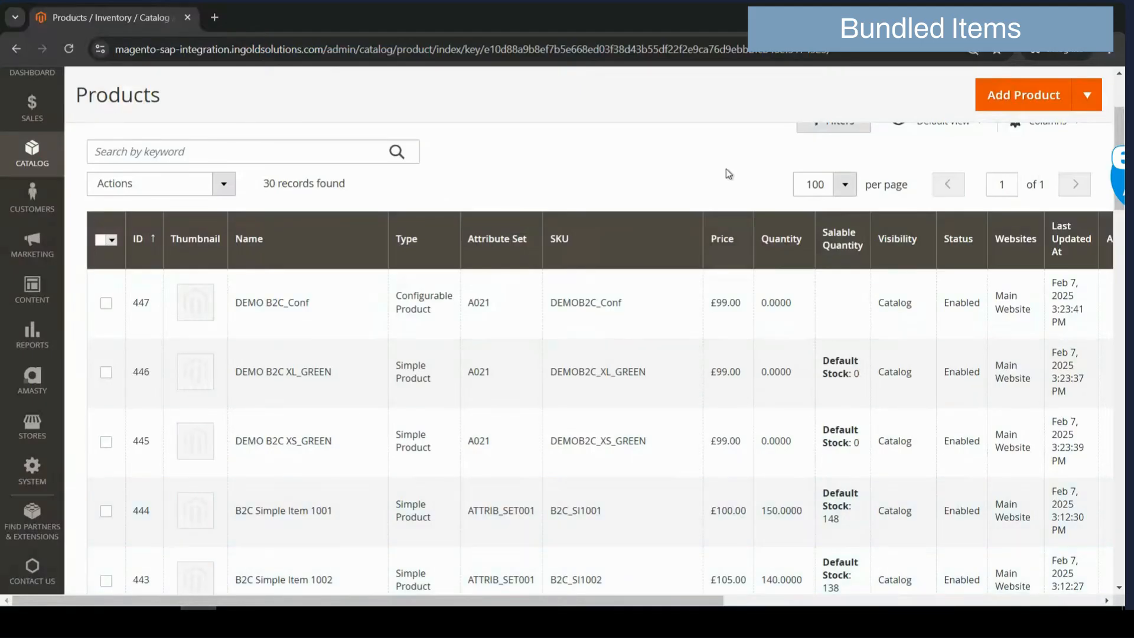
Reload the Magento products list and inspect B2C Bundled Simple Item 1001
left_click(865, 54)
key("Return")
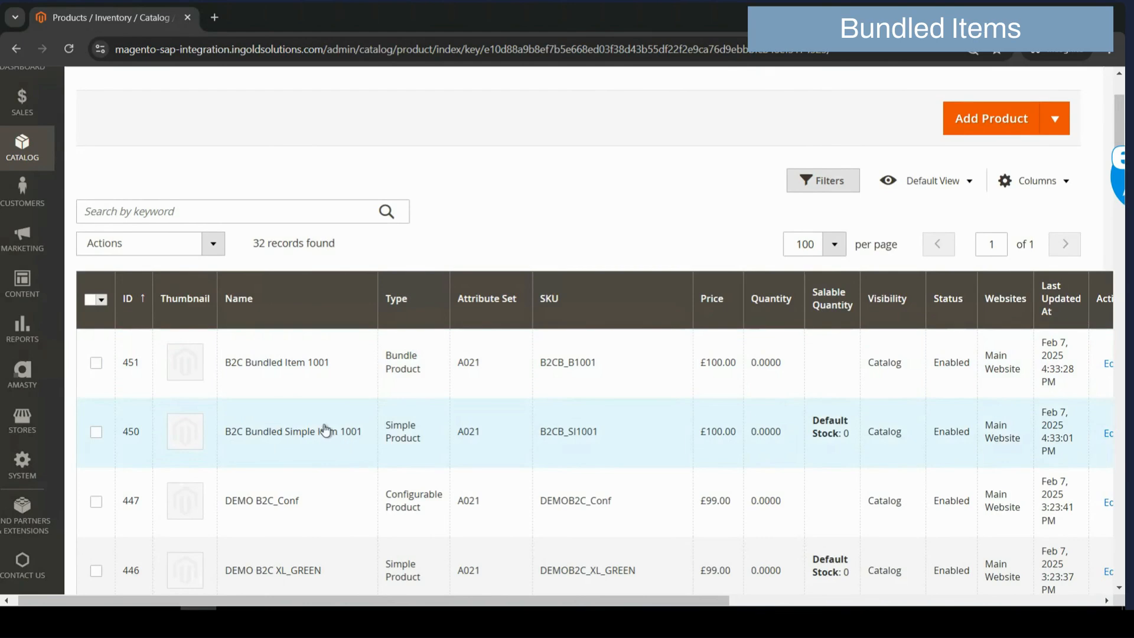
left_click(302, 432)
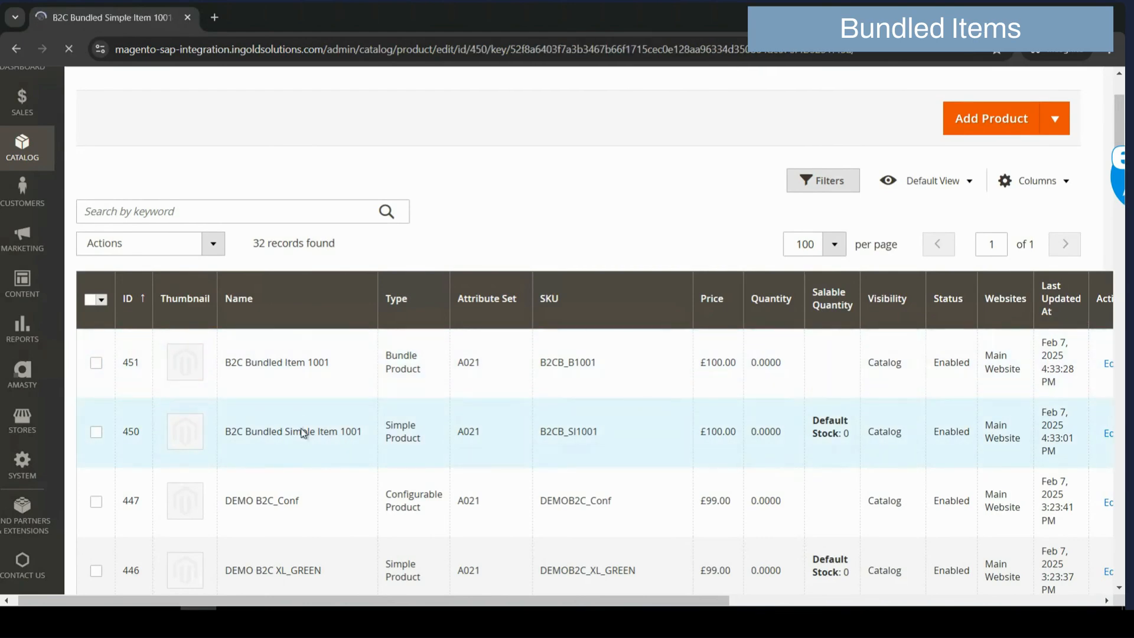
scroll(509, 418, "down", 4)
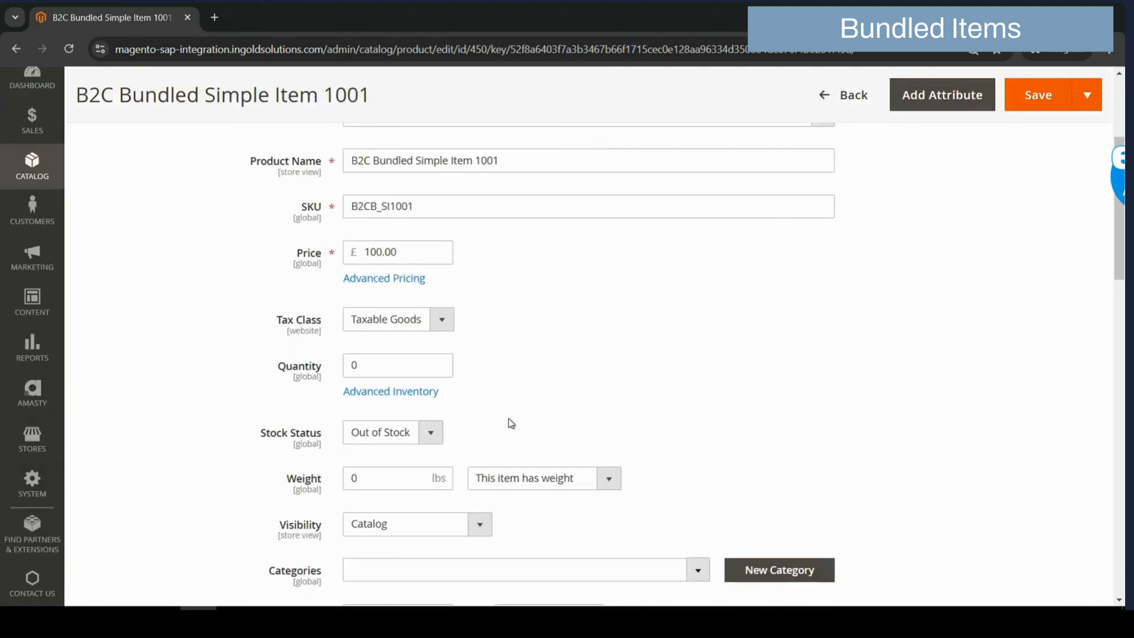
scroll(509, 418, "up", 4)
left_click(825, 205)
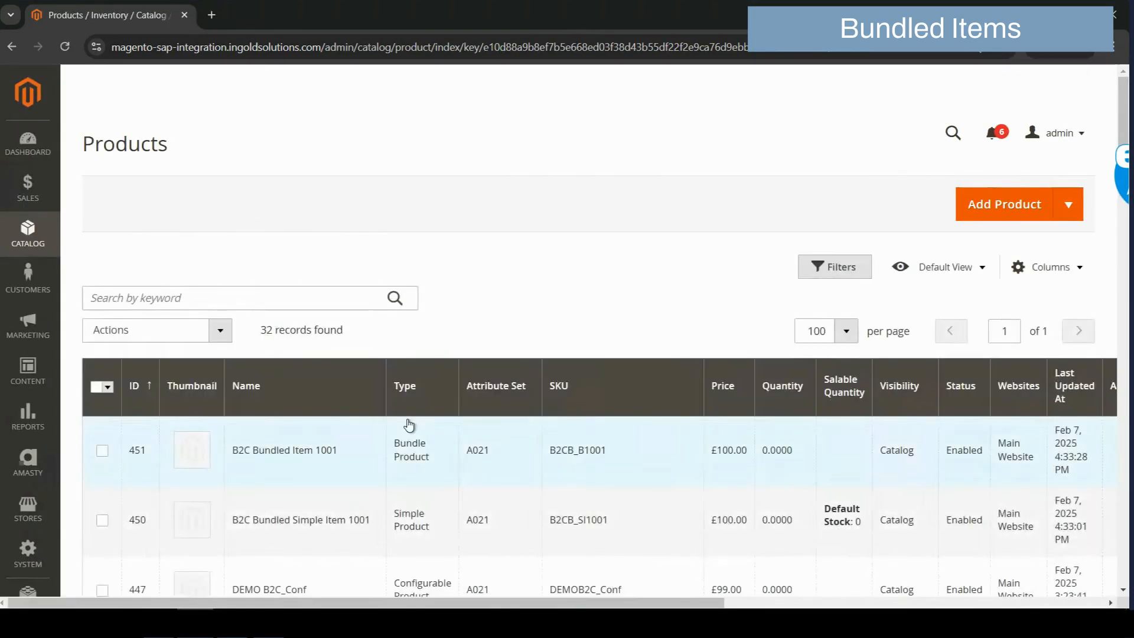
Open bundle B2C Bundled Item 1001 and view its RAM option containing B2CB_SI1001
left_click(299, 455)
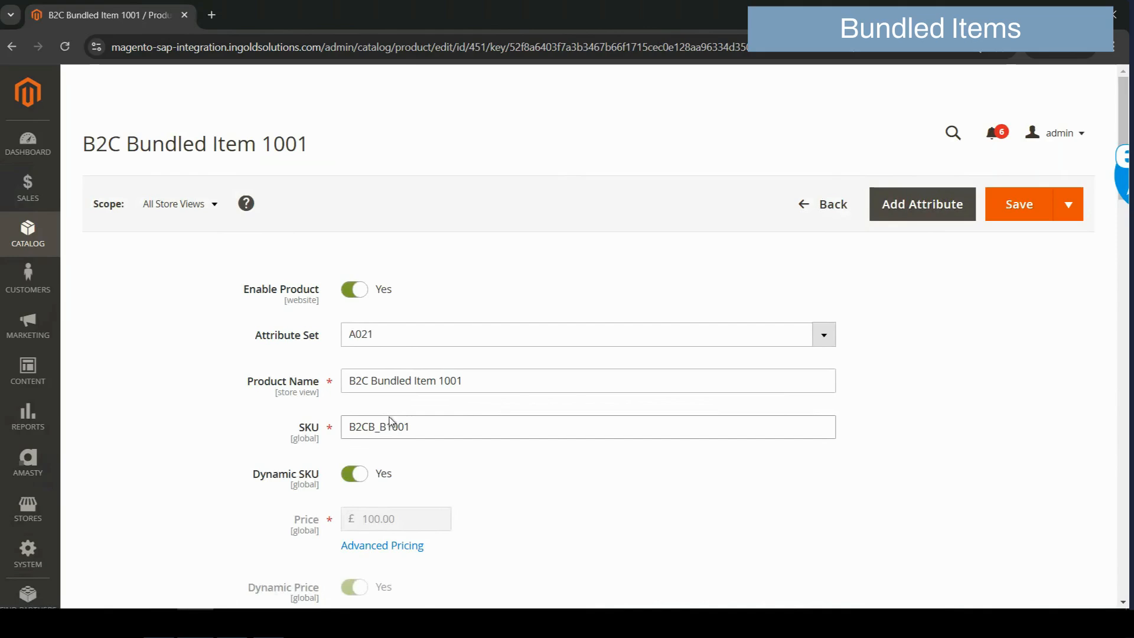
scroll(390, 422, "down", 5)
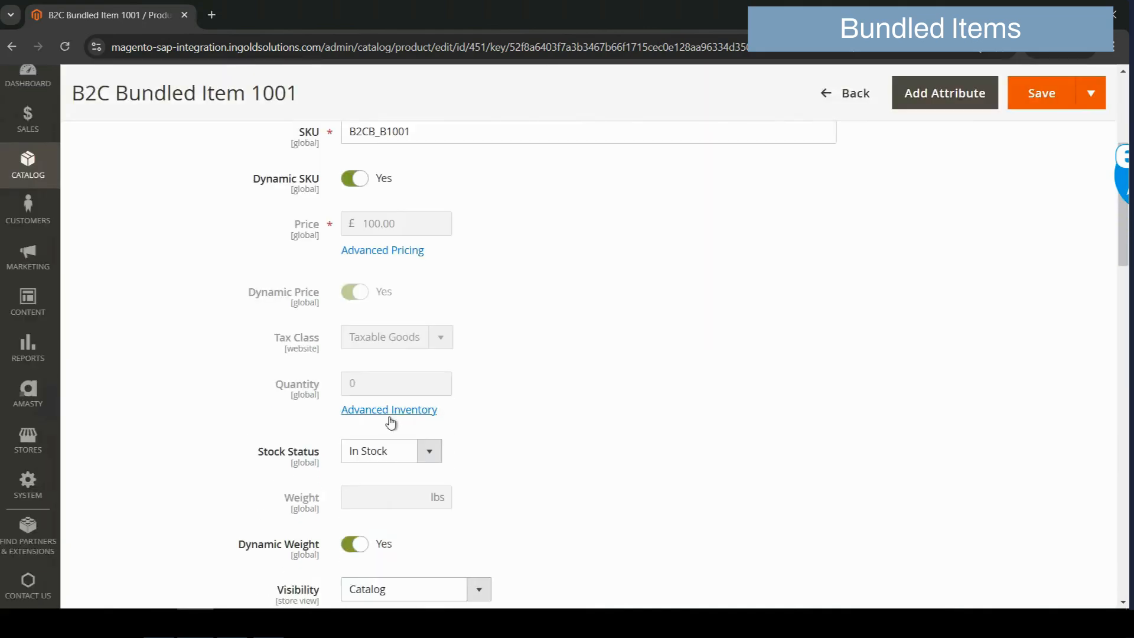
scroll(389, 423, "down", 4)
scroll(390, 422, "down", 4)
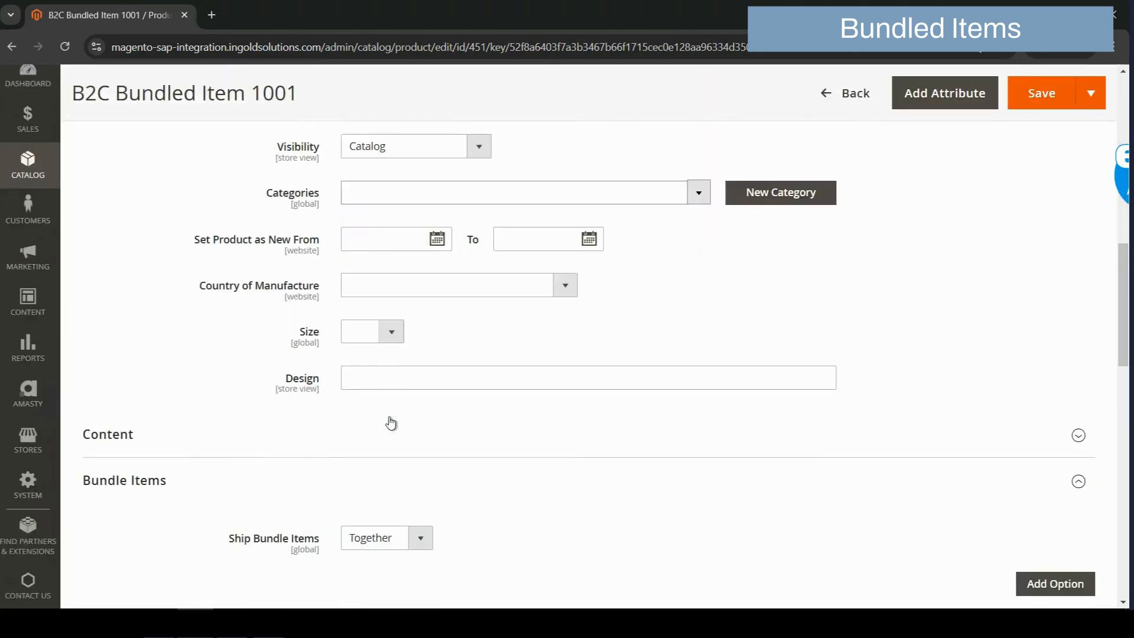
scroll(390, 422, "down", 1)
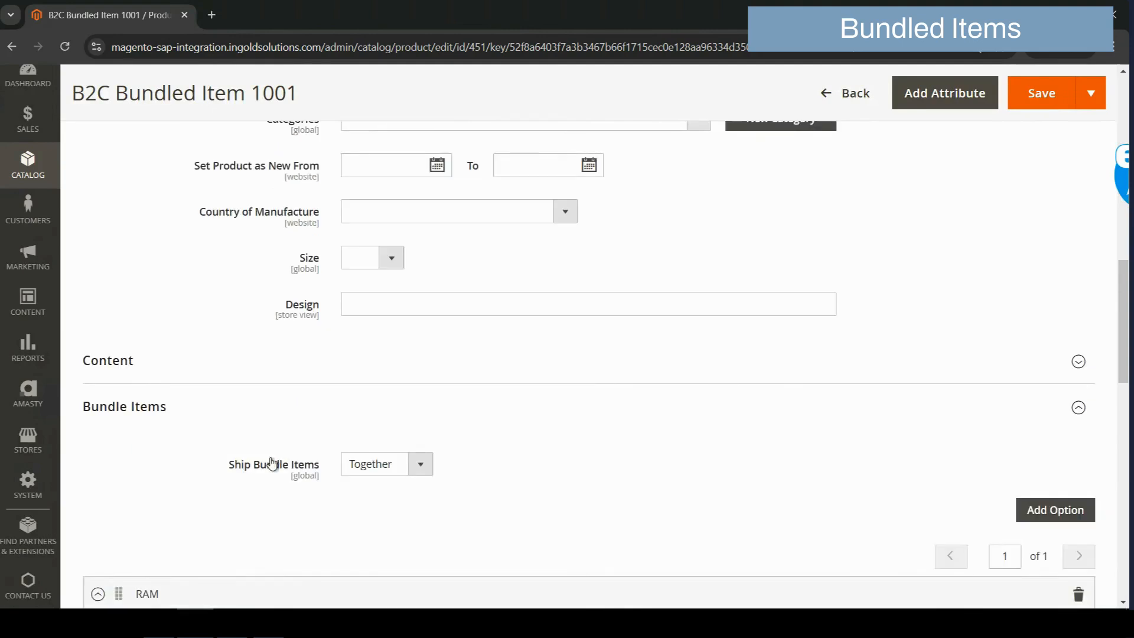
scroll(313, 469, "down", 2)
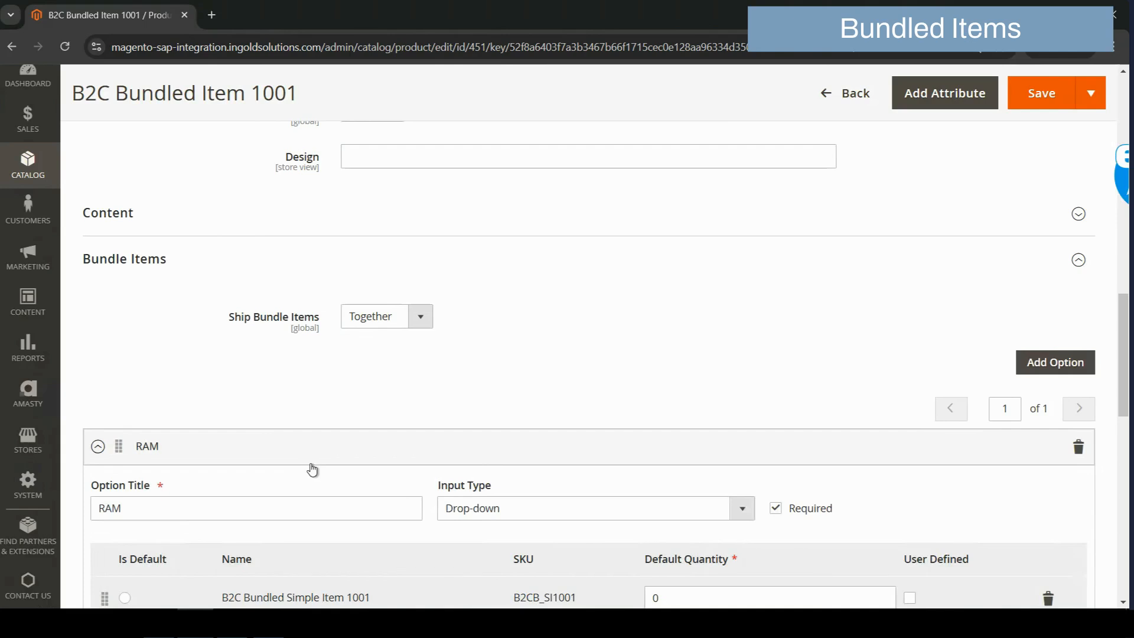
scroll(311, 470, "down", 2)
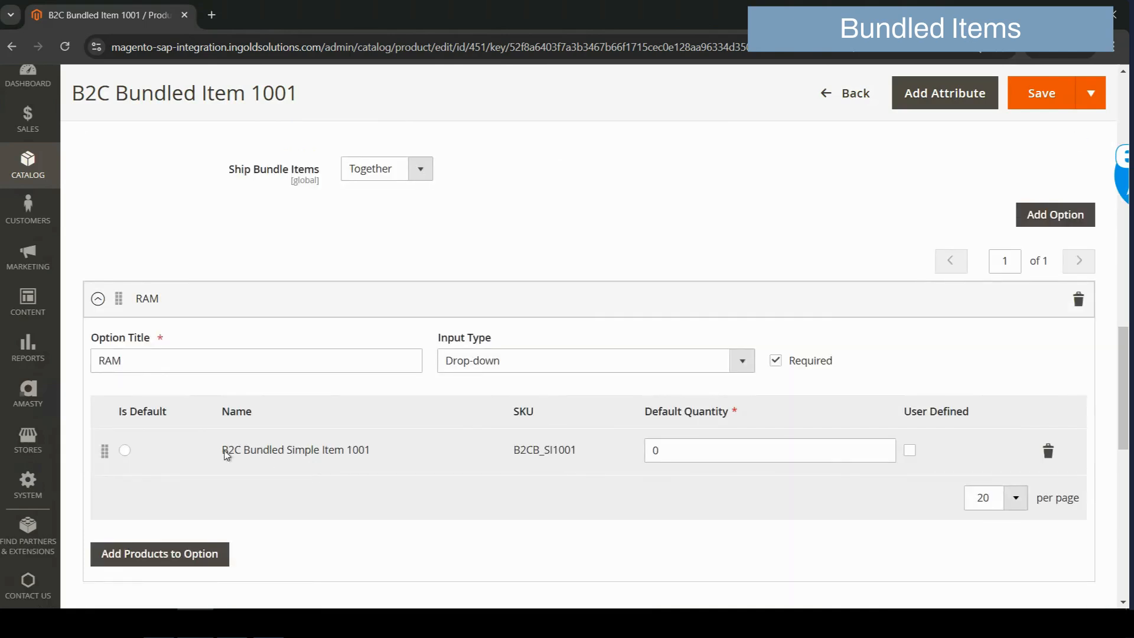
left_click_drag(224, 452, 377, 451)
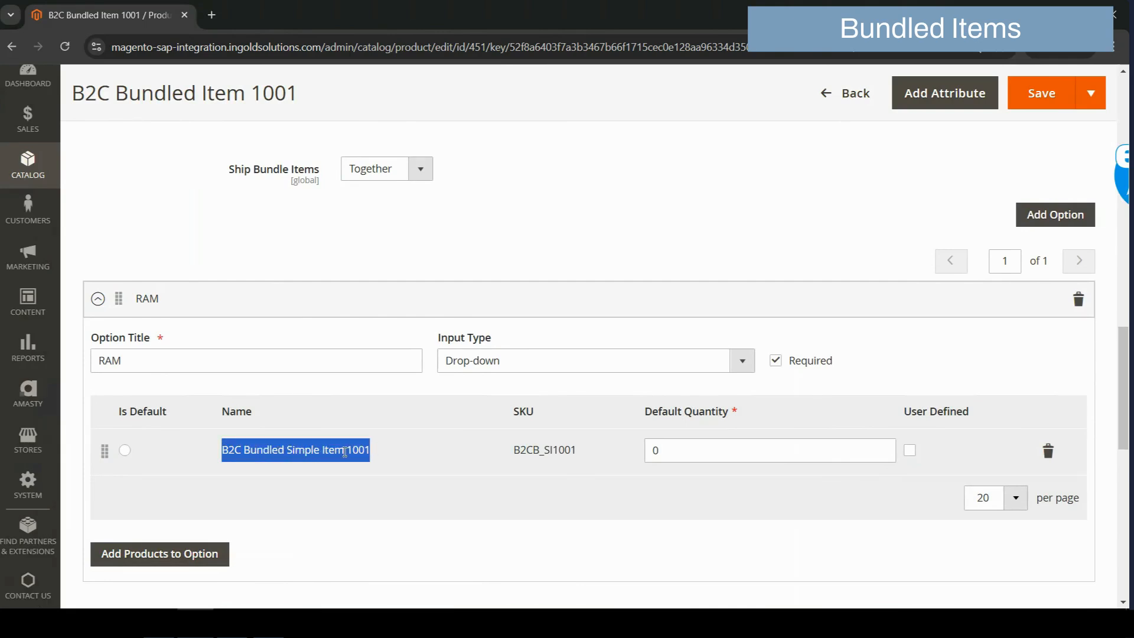
scroll(345, 451, "up", 2)
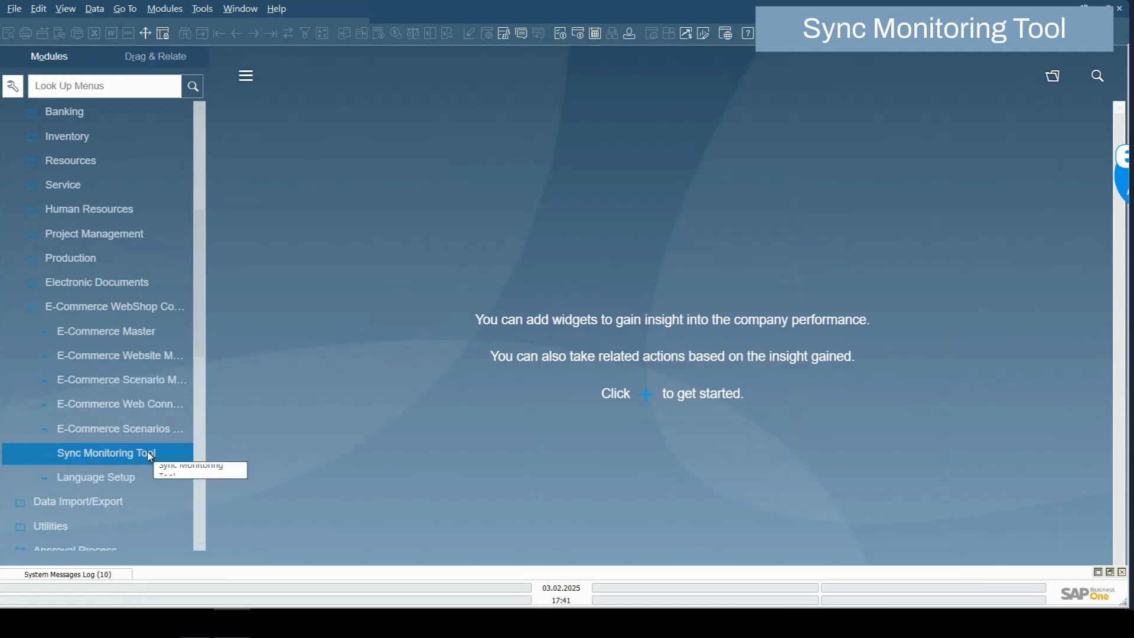
Open the Sync Monitoring Tool, set end date 03.02.2025, and generate the sync log
left_click(150, 454)
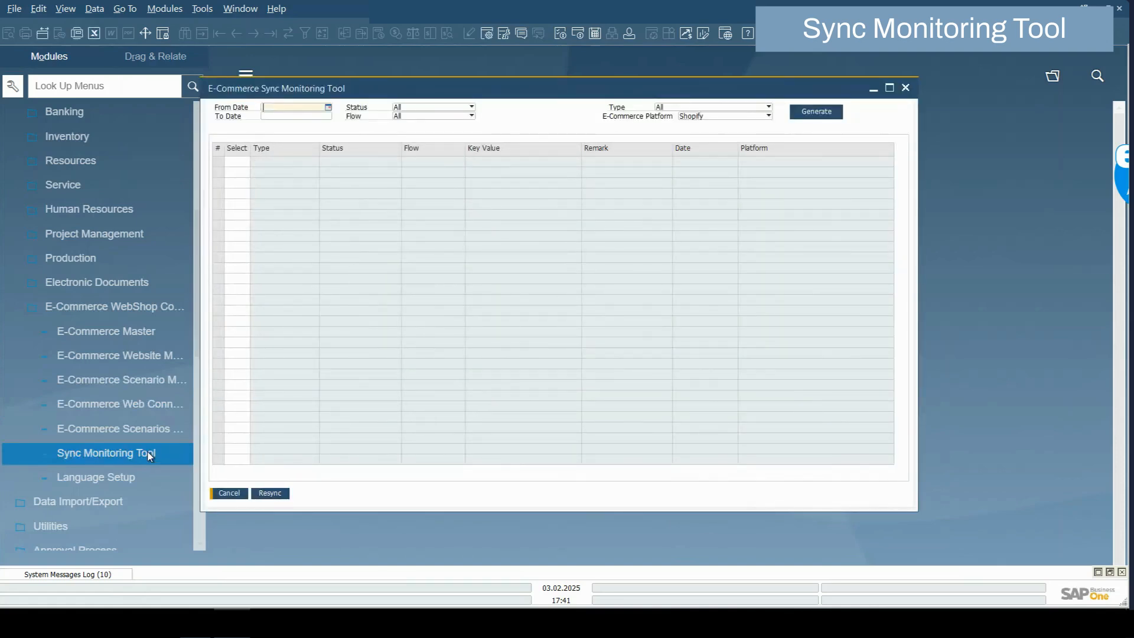
type("03.02.2025")
key("Tab")
left_click(812, 114)
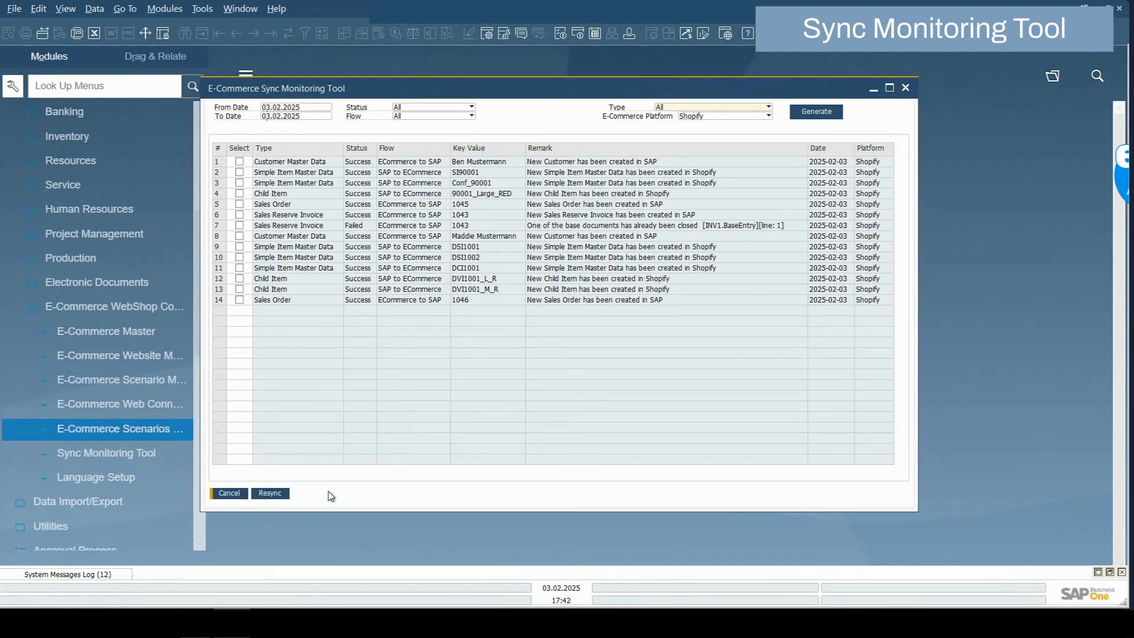
Filter the log to Failed syncs in the SAP to ECommerce direction
left_click(411, 108)
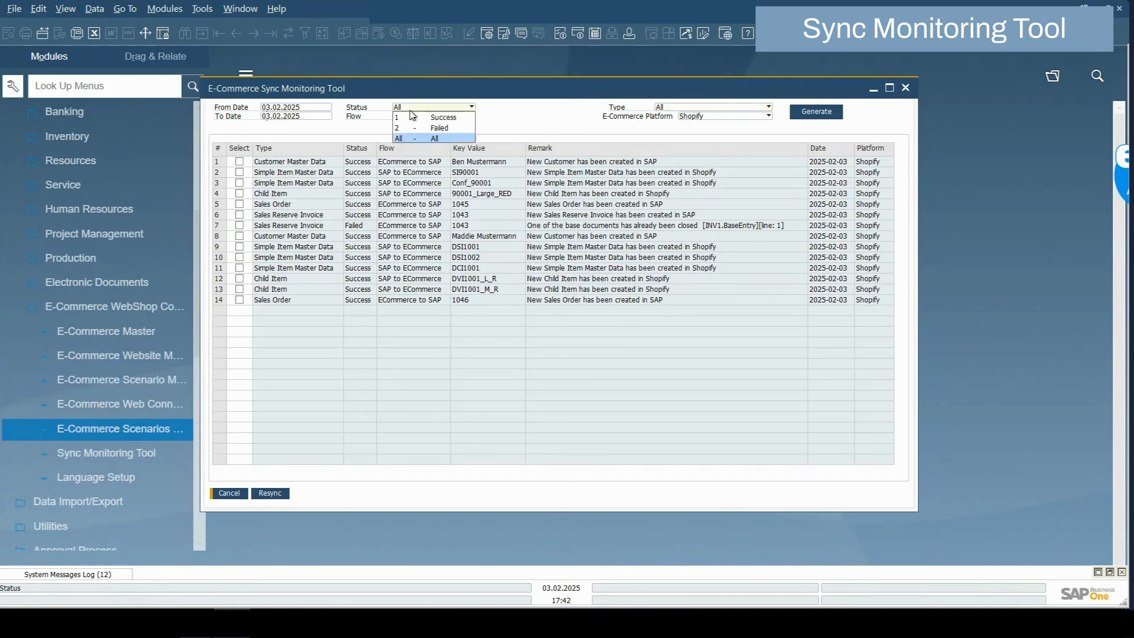
left_click(439, 128)
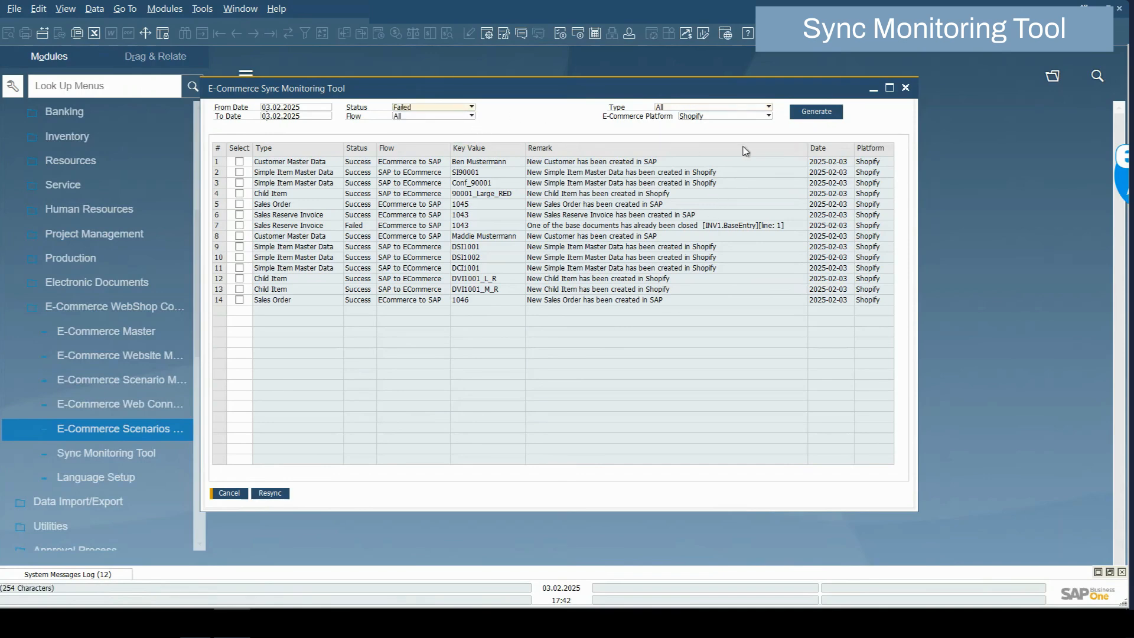
left_click(800, 114)
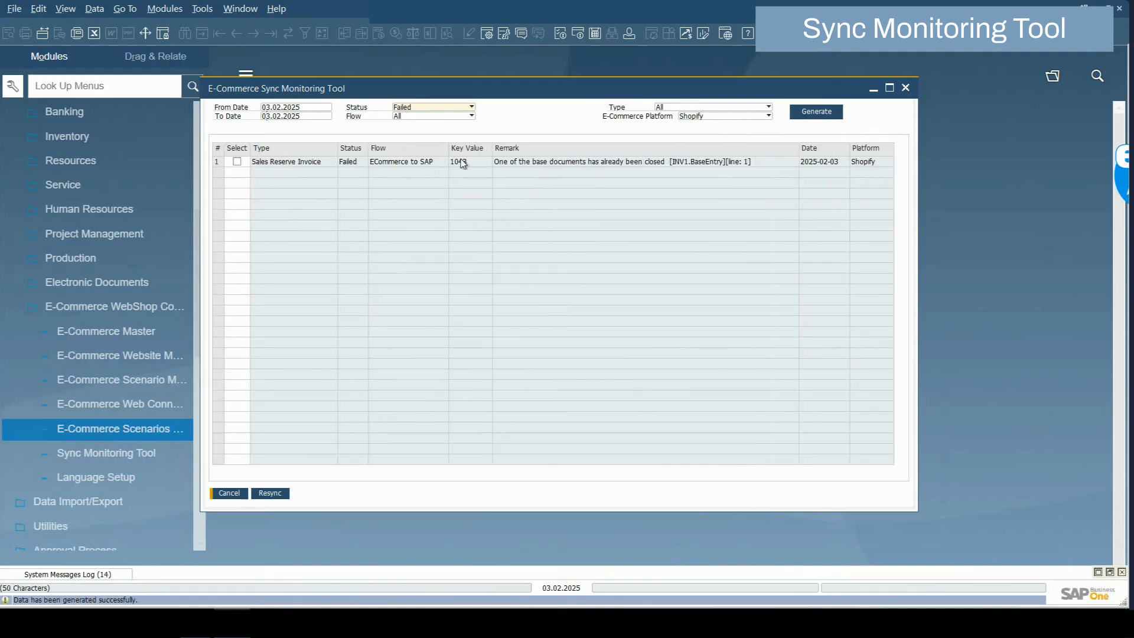
left_click(421, 118)
left_click(426, 128)
left_click(818, 114)
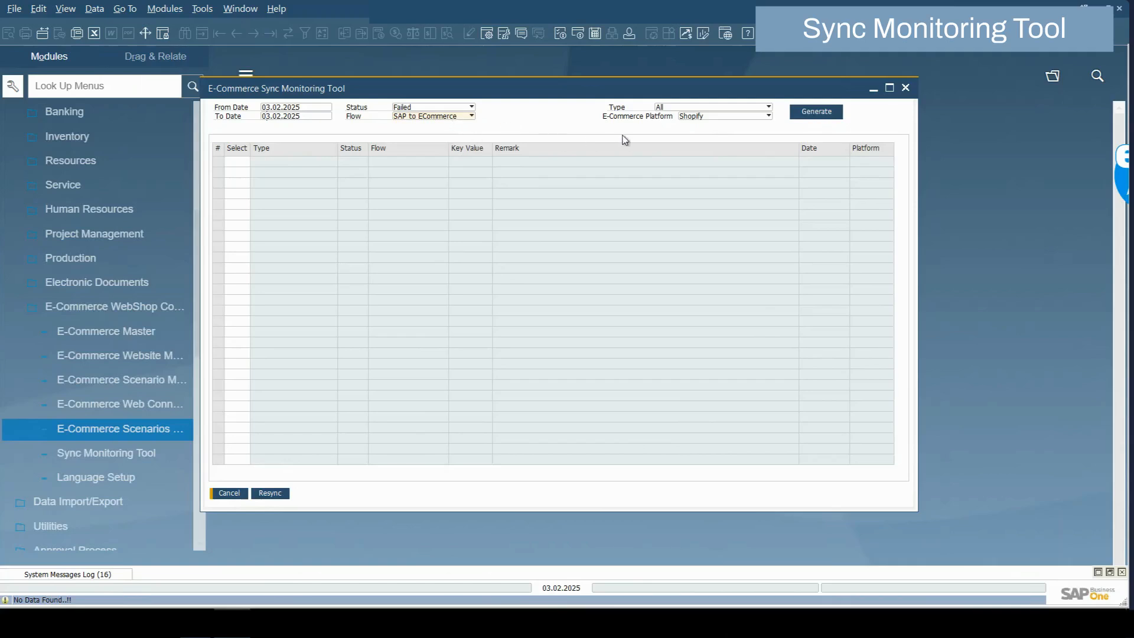
Keep record type All, switch direction to ECommerce to SAP, then close the tool and open Language Setup
left_click(687, 109)
left_click(469, 118)
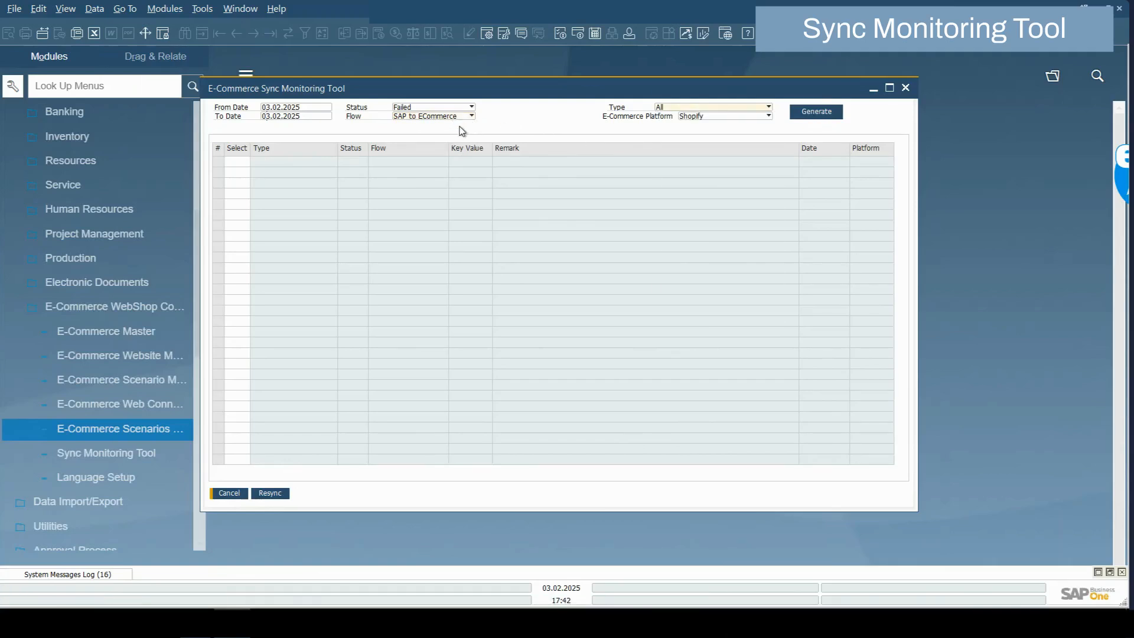
left_click_drag(475, 95, 570, 102)
left_click(528, 124)
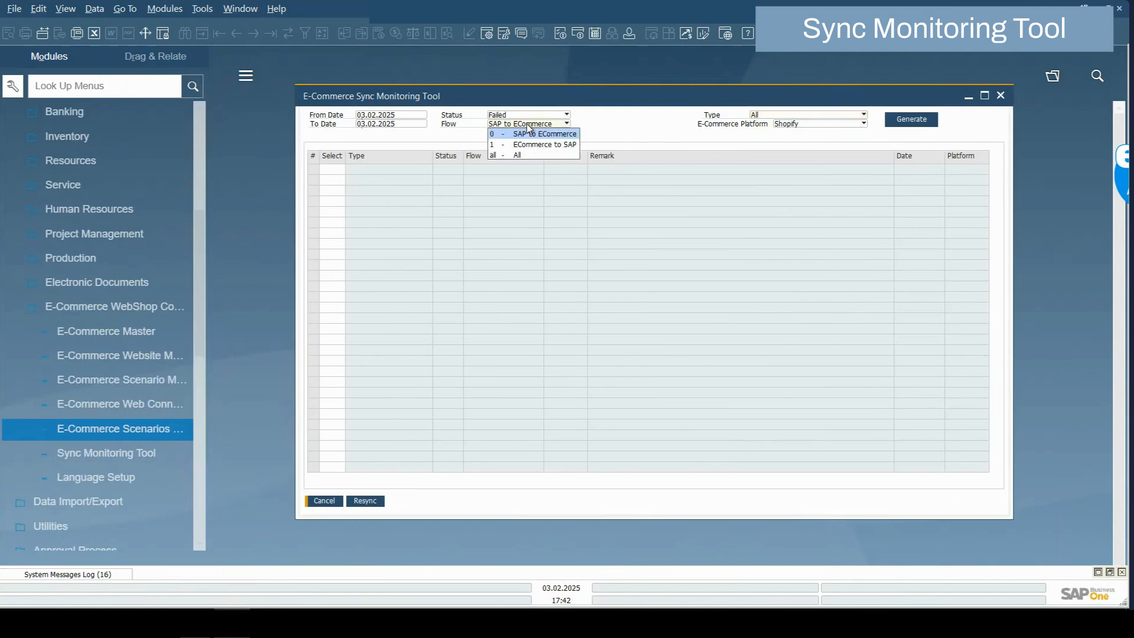
left_click(525, 145)
left_click(795, 124)
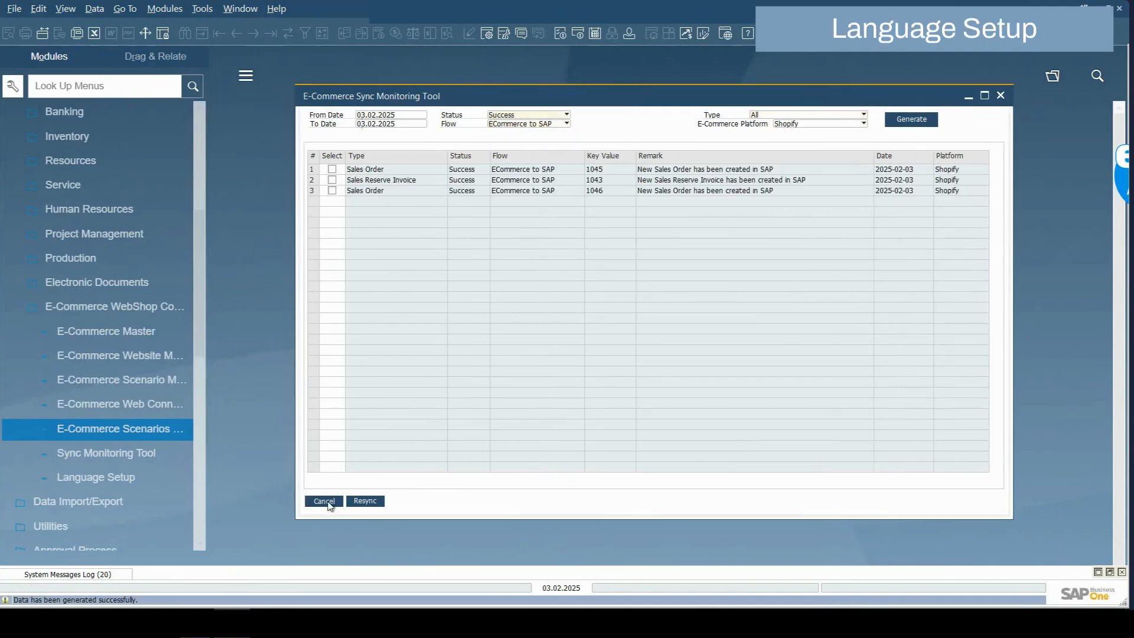
left_click(324, 501)
double_click(105, 476)
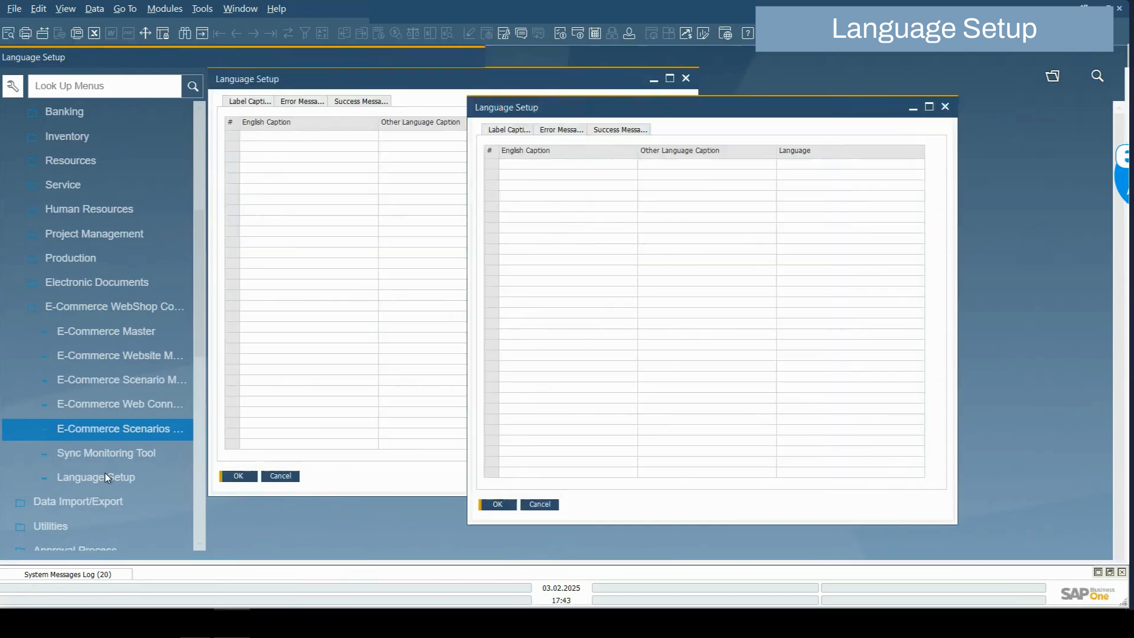